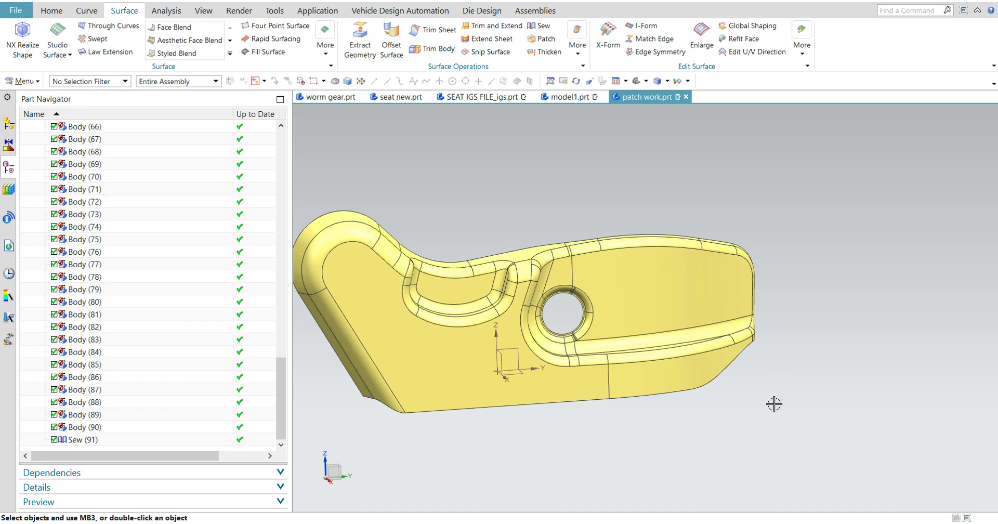
# Step: Orbit, pan and zoom around the seat sheet to inspect its corners
pyautogui.moveTo(774, 404)
pyautogui.mouseDown(button='middle')
pyautogui.moveTo(940, 362)
pyautogui.moveTo(838, 274)
pyautogui.moveTo(873, 178)
pyautogui.moveTo(859, 205)
pyautogui.moveTo(855, 351)
pyautogui.moveTo(874, 319)
pyautogui.moveTo(853, 363)
pyautogui.mouseUp(button='middle')
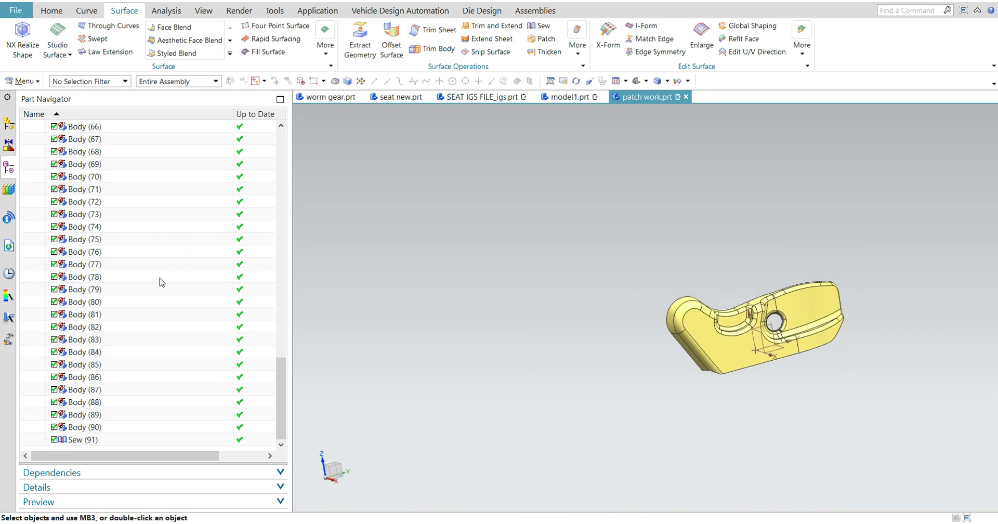
pyautogui.scroll(2, 505, 166)
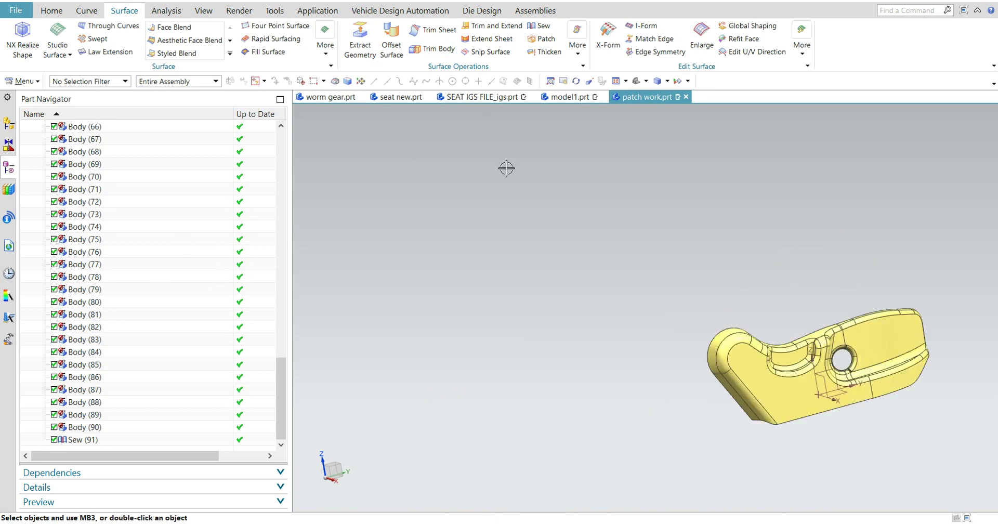
pyautogui.scroll(2, 652, 187)
pyautogui.scroll(1, 818, 270)
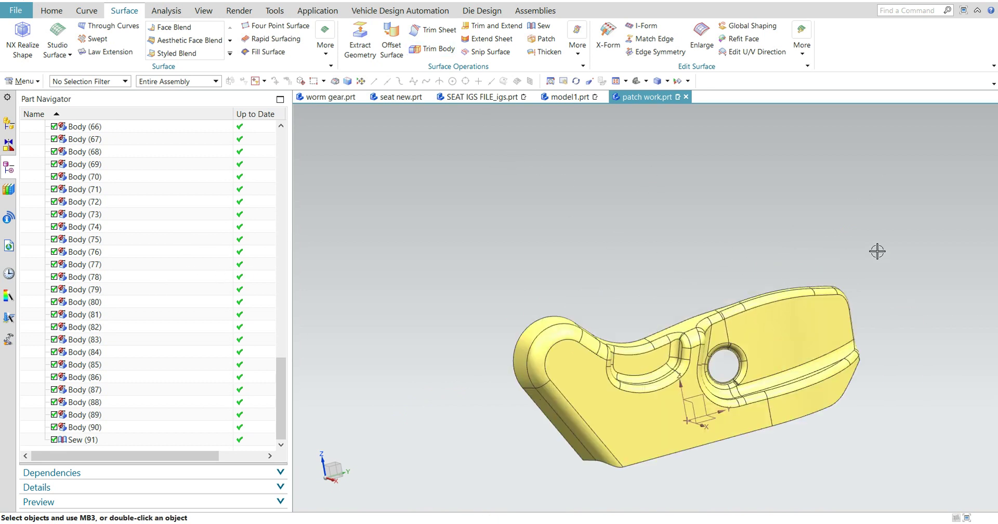
pyautogui.keyDown('shift'); pyautogui.moveTo(877, 251); pyautogui.dragTo(866, 200, button='middle'); pyautogui.keyUp('shift')
pyautogui.moveTo(891, 240); pyautogui.dragTo(878, 229, button='middle')
pyautogui.scroll(3, 879, 222)
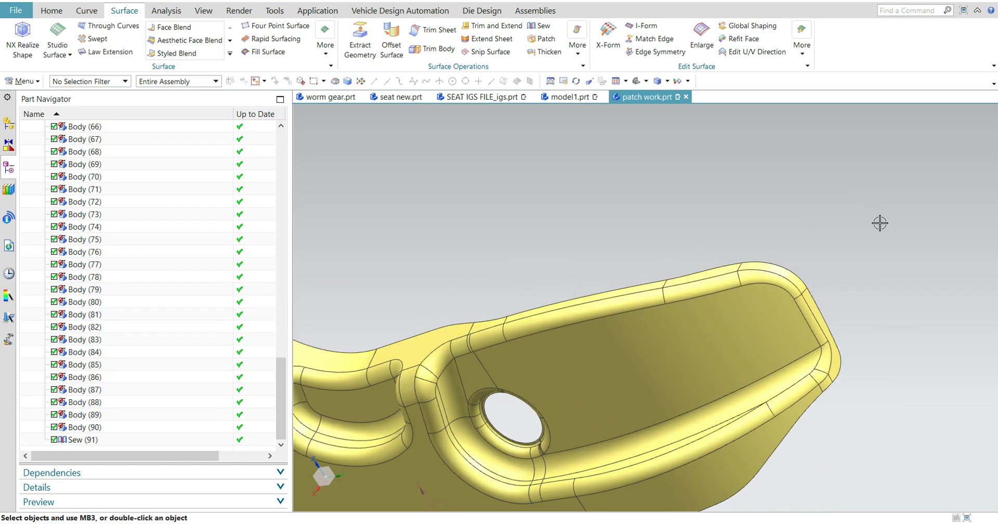
pyautogui.scroll(2, 878, 223)
pyautogui.scroll(2, 830, 280)
pyautogui.scroll(-3, 831, 278)
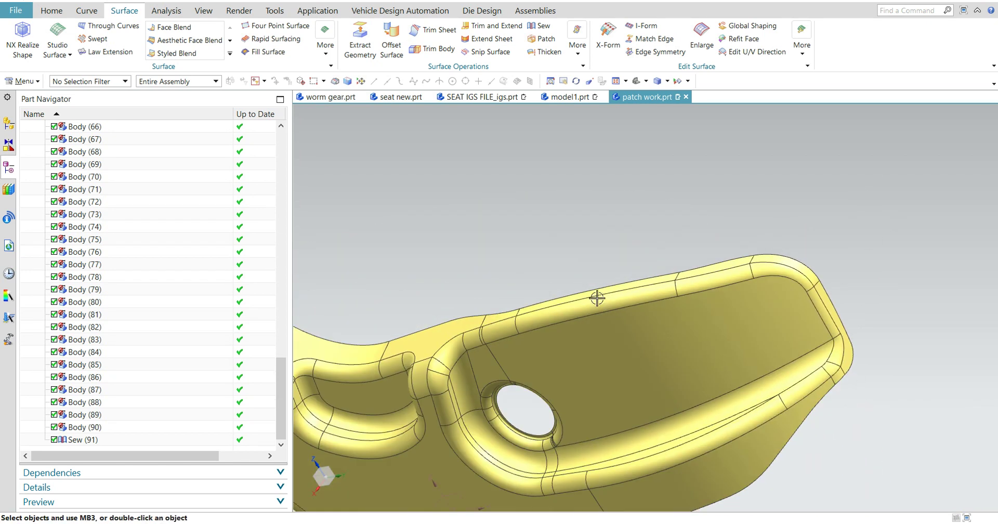
pyautogui.moveTo(597, 298); pyautogui.dragTo(586, 235, button='middle')
pyautogui.scroll(-3, 586, 258)
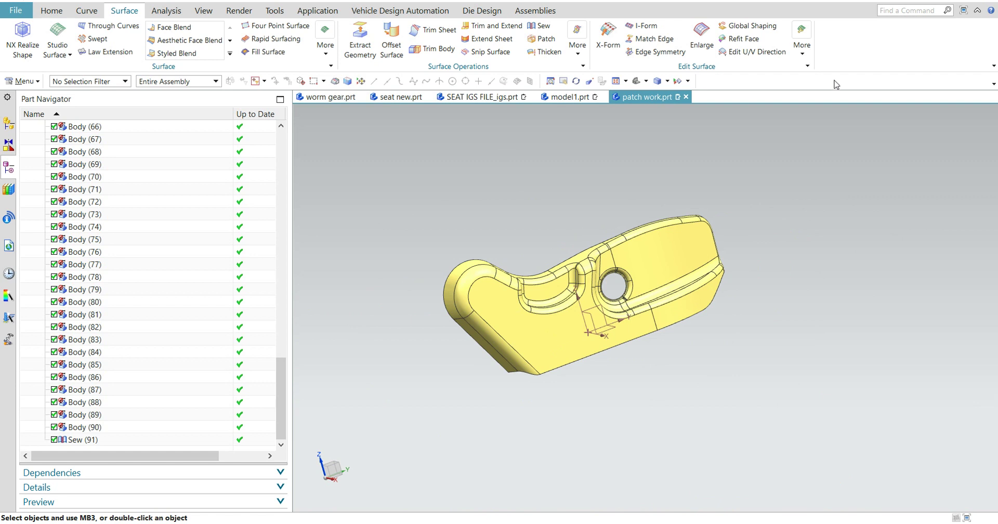
# Step: Run Examine Geometry on Sew (91) with Sheet Boundaries results highlighted
pyautogui.click(808, 59)
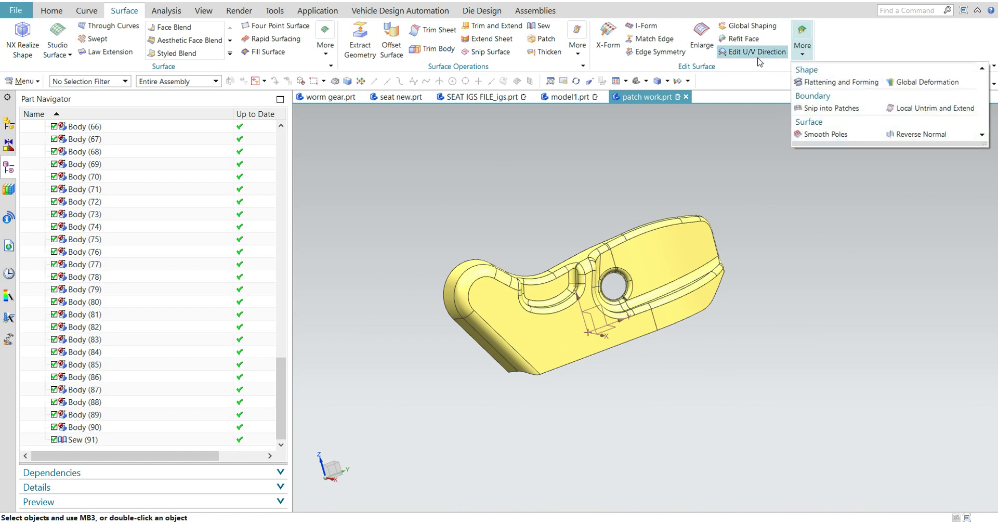
pyautogui.click(166, 12)
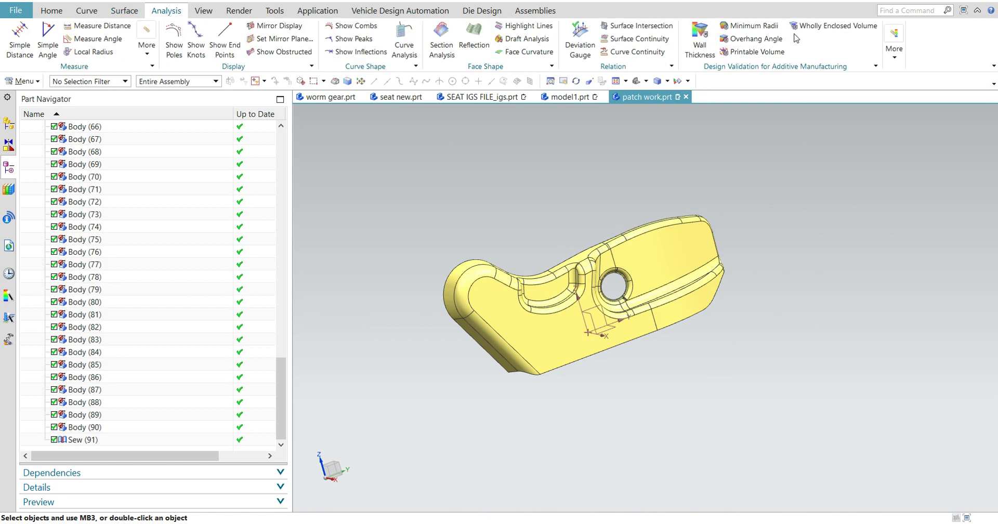
pyautogui.click(890, 46)
pyautogui.click(896, 67)
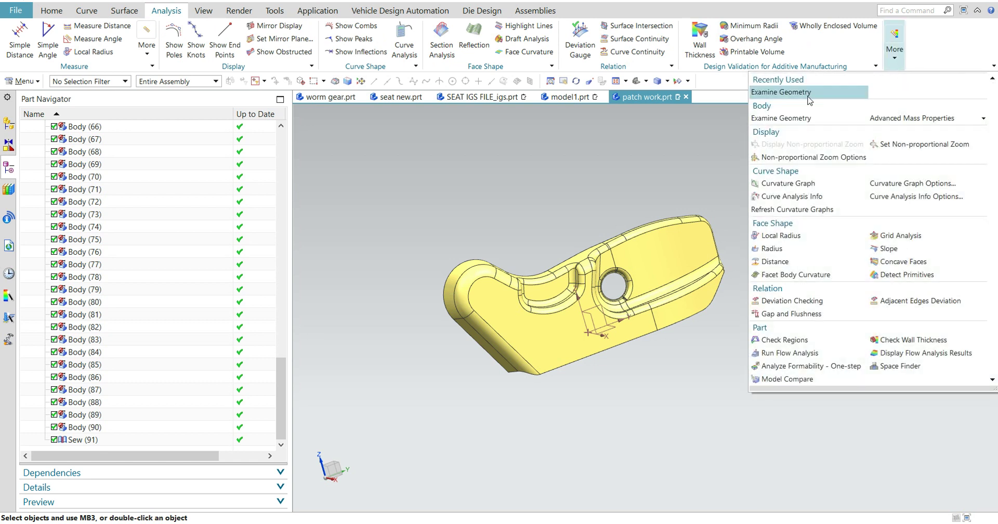
pyautogui.click(808, 94)
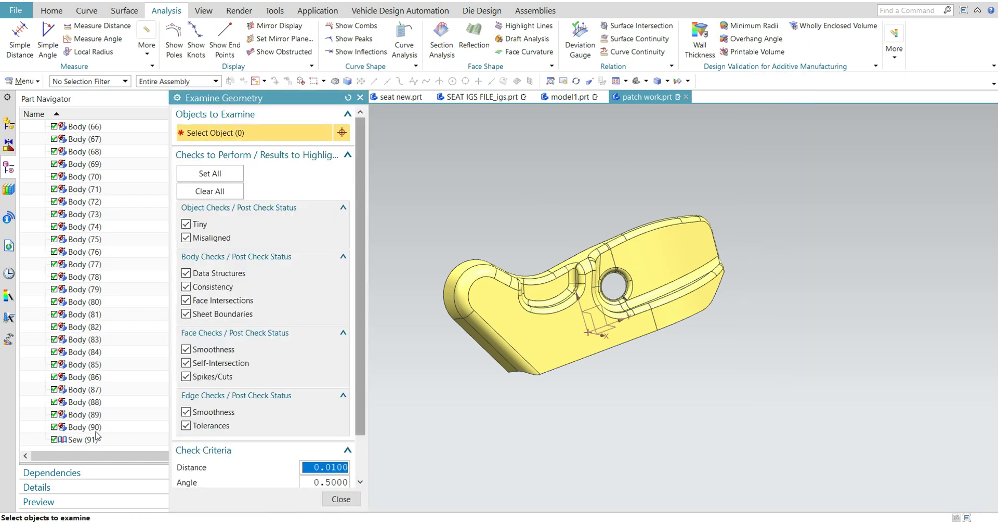
pyautogui.click(79, 440)
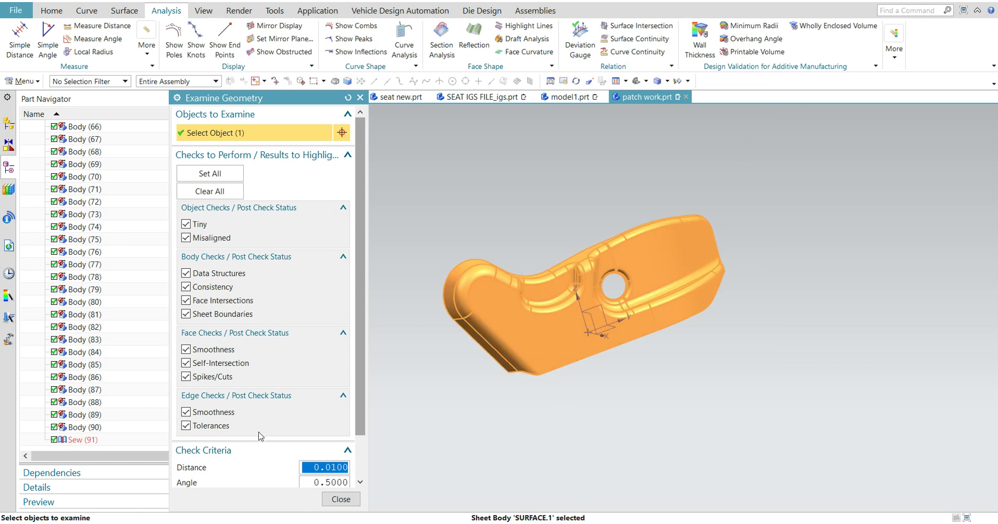
pyautogui.scroll(-3, 261, 436)
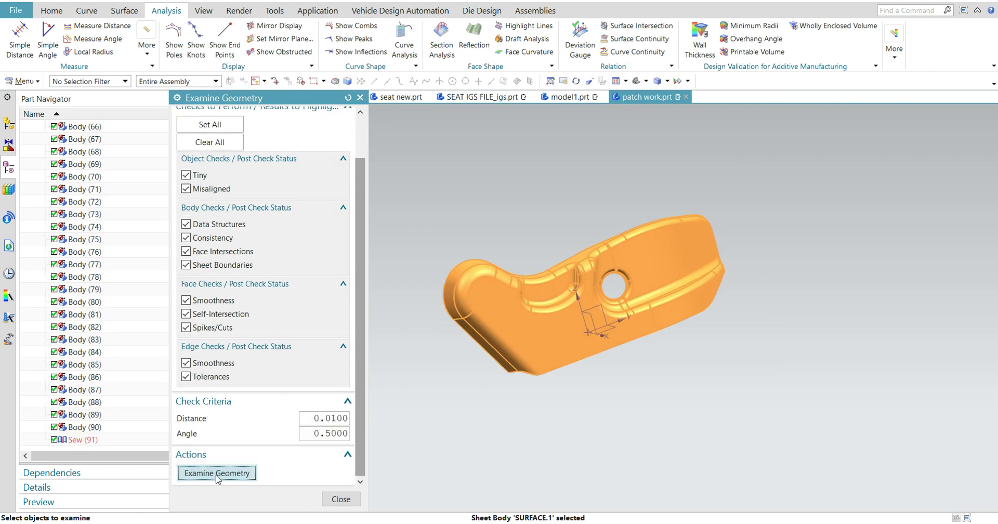
pyautogui.click(217, 473)
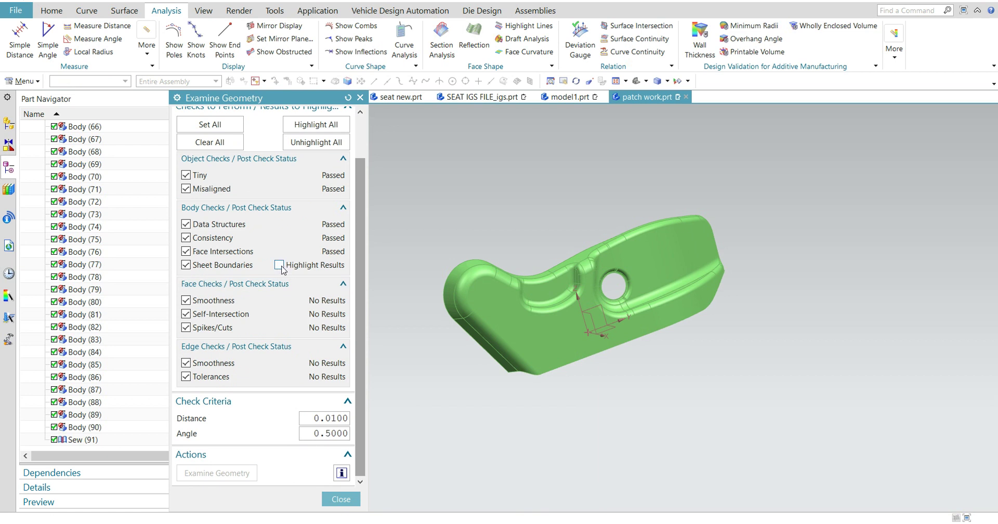
pyautogui.click(279, 265)
# Step: Orbit the body to inspect the highlighted open edges around the hole, then close the check
pyautogui.scroll(4, 675, 266)
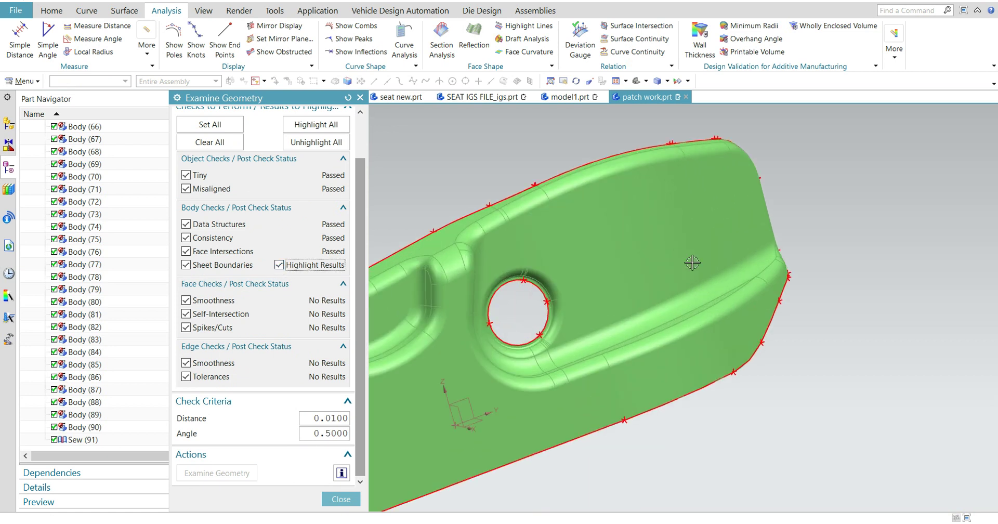
pyautogui.moveTo(787, 225); pyautogui.dragTo(664, 267, button='middle')
pyautogui.scroll(3, 427, 310)
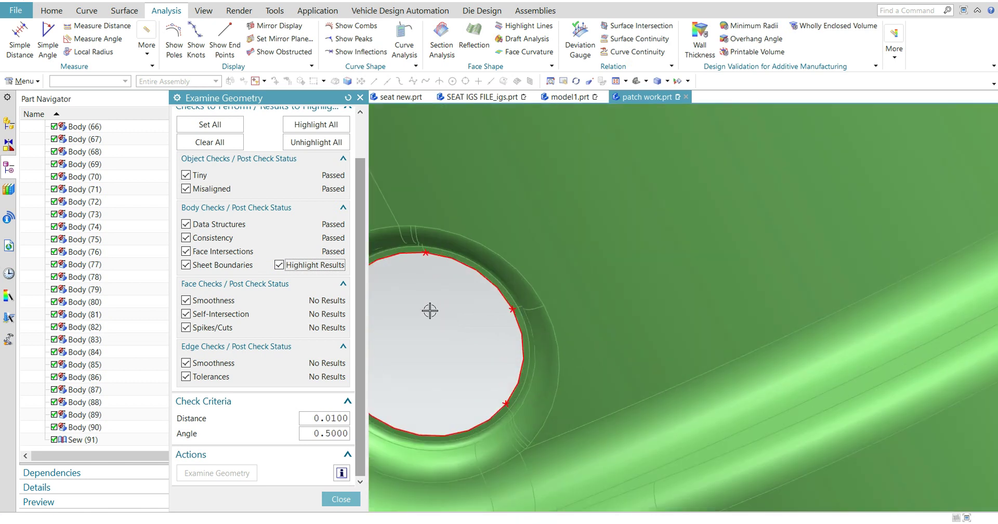
pyautogui.scroll(2, 431, 278)
pyautogui.scroll(-8, 449, 271)
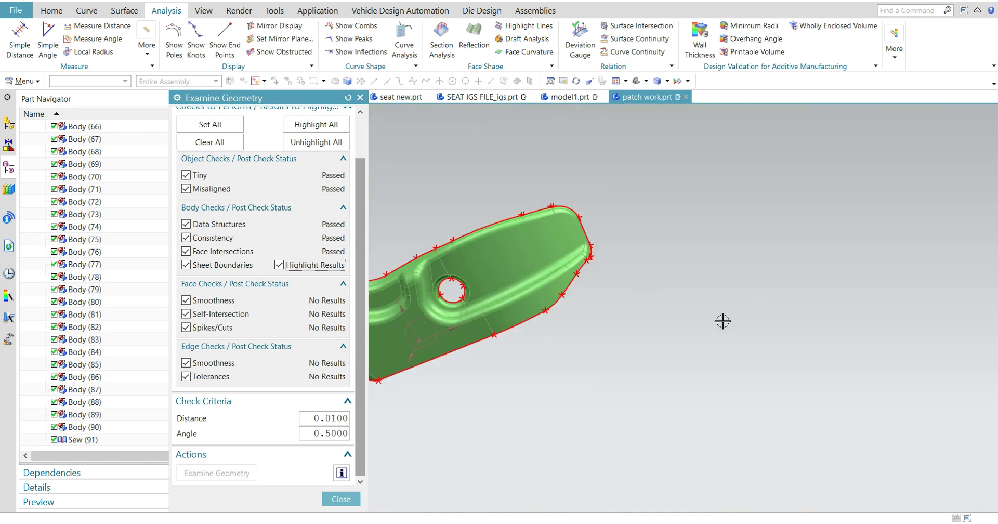
pyautogui.moveTo(722, 320)
pyautogui.mouseDown(button='middle')
pyautogui.moveTo(705, 331)
pyautogui.moveTo(812, 305)
pyautogui.mouseUp(button='middle')
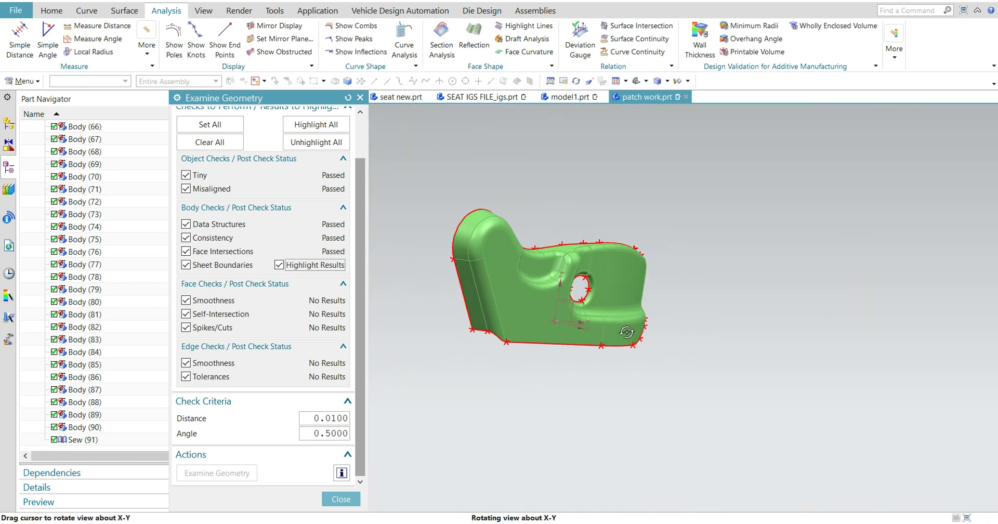
pyautogui.moveTo(559, 352)
pyautogui.mouseDown(button='middle')
pyautogui.moveTo(679, 374)
pyautogui.moveTo(586, 392)
pyautogui.moveTo(605, 402)
pyautogui.mouseUp(button='middle')
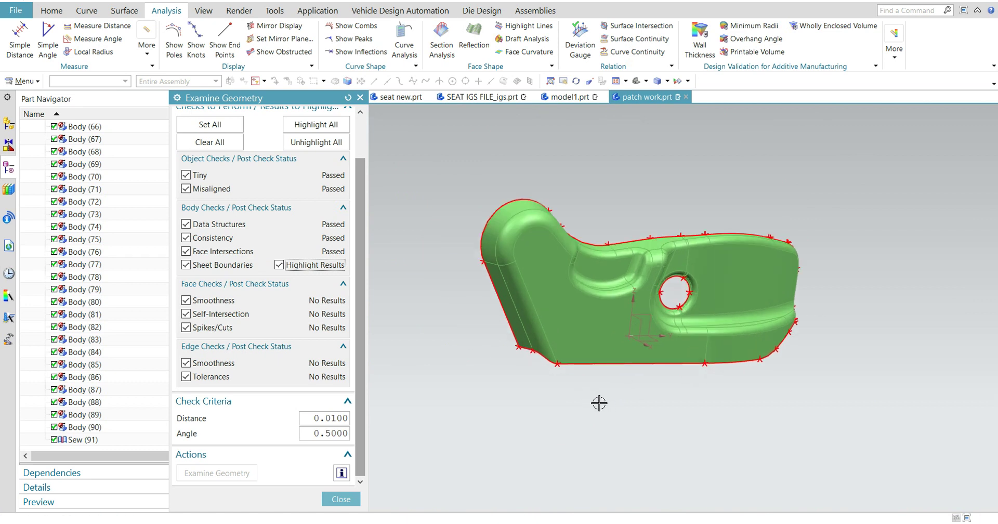
pyautogui.scroll(3, 668, 276)
pyautogui.scroll(4, 617, 349)
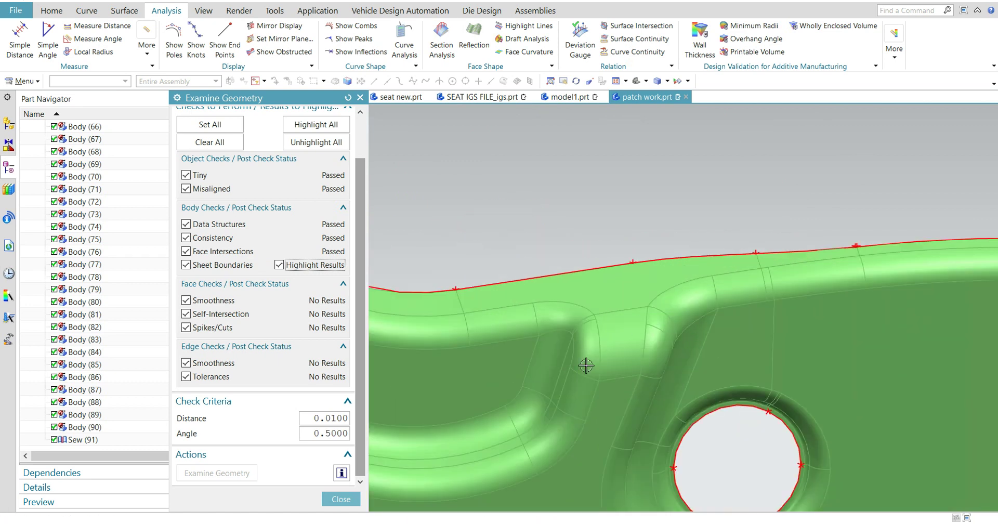
pyautogui.scroll(-2, 583, 335)
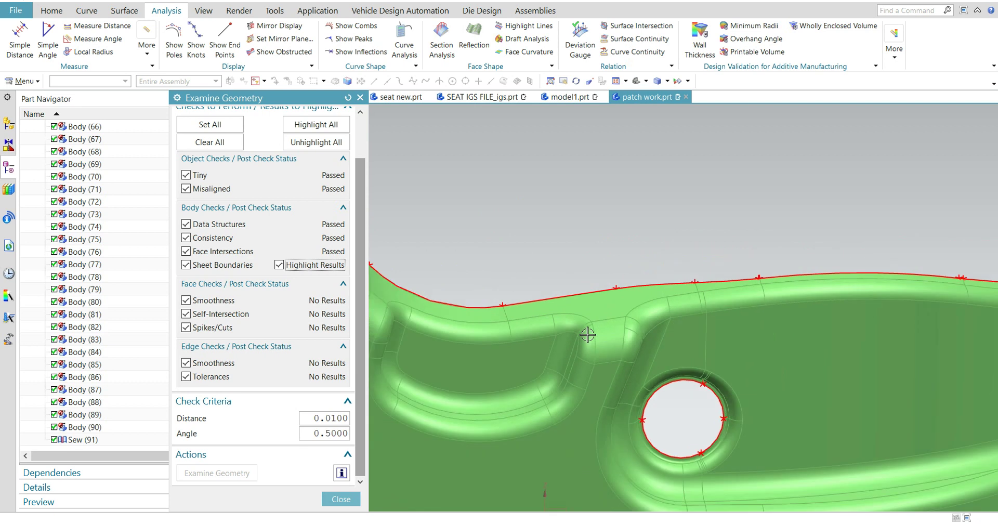
pyautogui.scroll(-2, 584, 332)
pyautogui.scroll(-1, 583, 330)
pyautogui.press('Escape')
pyautogui.scroll(3, 644, 338)
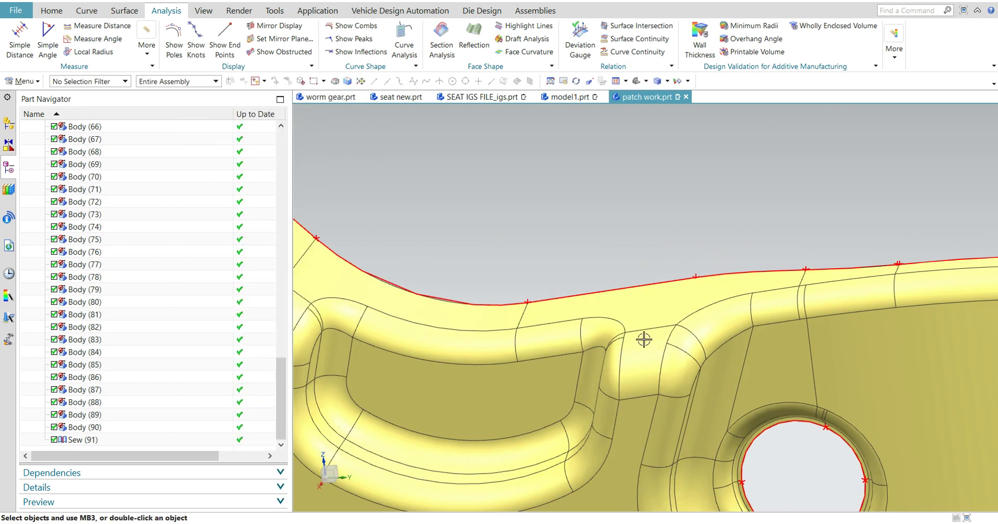
pyautogui.scroll(-4, 672, 284)
pyautogui.scroll(4, 734, 296)
pyautogui.scroll(1, 672, 313)
pyautogui.scroll(-5, 672, 313)
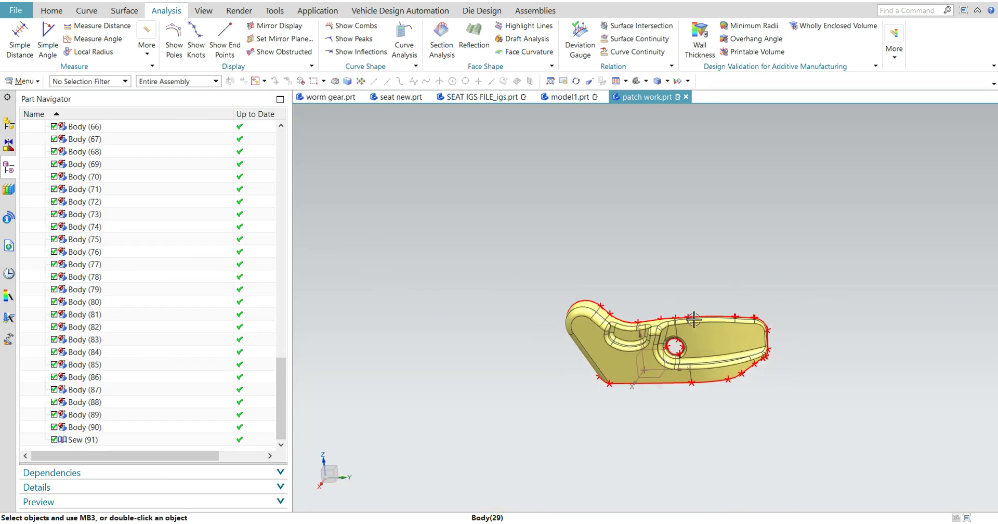
pyautogui.moveTo(773, 372); pyautogui.dragTo(797, 357, button='middle')
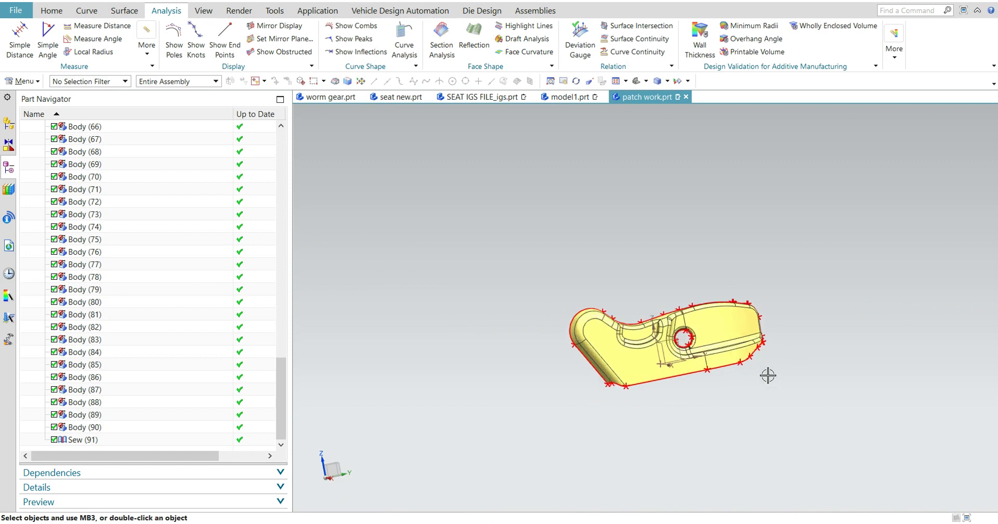
pyautogui.scroll(2, 768, 373)
pyautogui.click(542, 323)
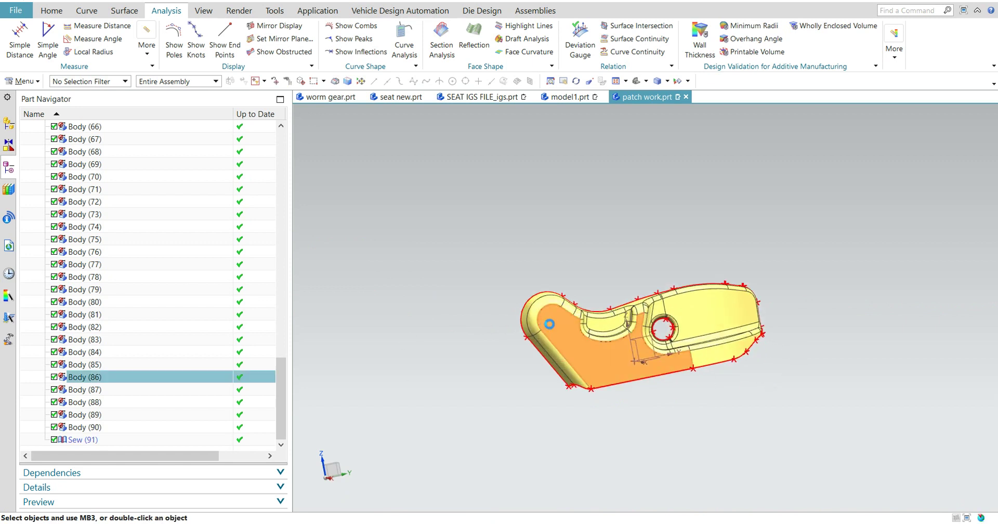
pyautogui.moveTo(722, 358)
pyautogui.mouseDown(button='middle')
pyautogui.moveTo(785, 315)
pyautogui.moveTo(749, 356)
pyautogui.mouseUp(button='middle')
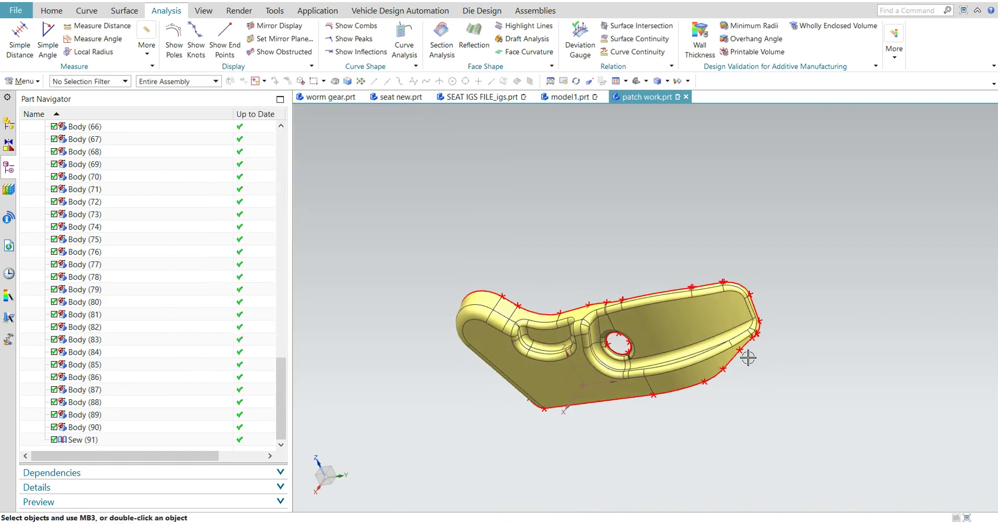
pyautogui.scroll(5, 553, 338)
pyautogui.scroll(3, 552, 339)
pyautogui.scroll(-8, 593, 349)
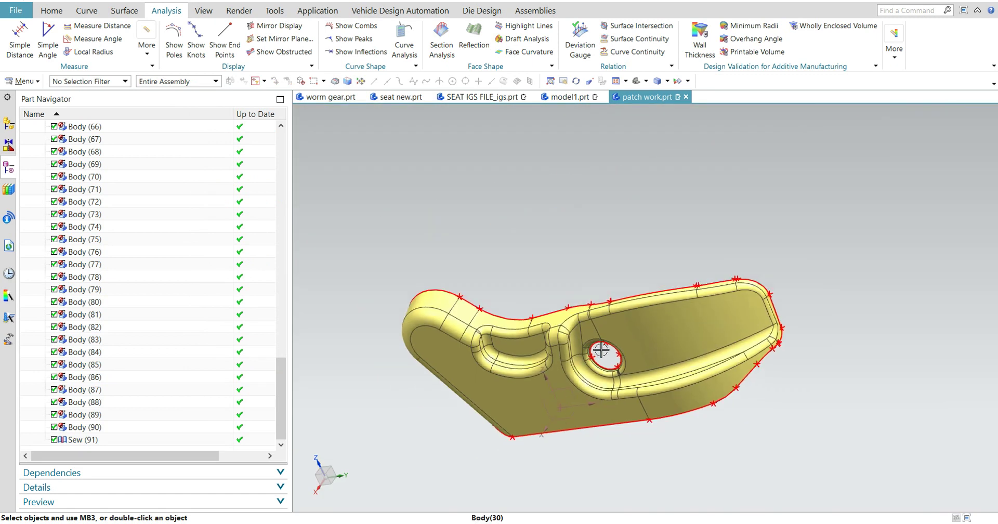
pyautogui.scroll(-3, 557, 390)
pyautogui.moveTo(557, 389); pyautogui.dragTo(643, 348, button='middle')
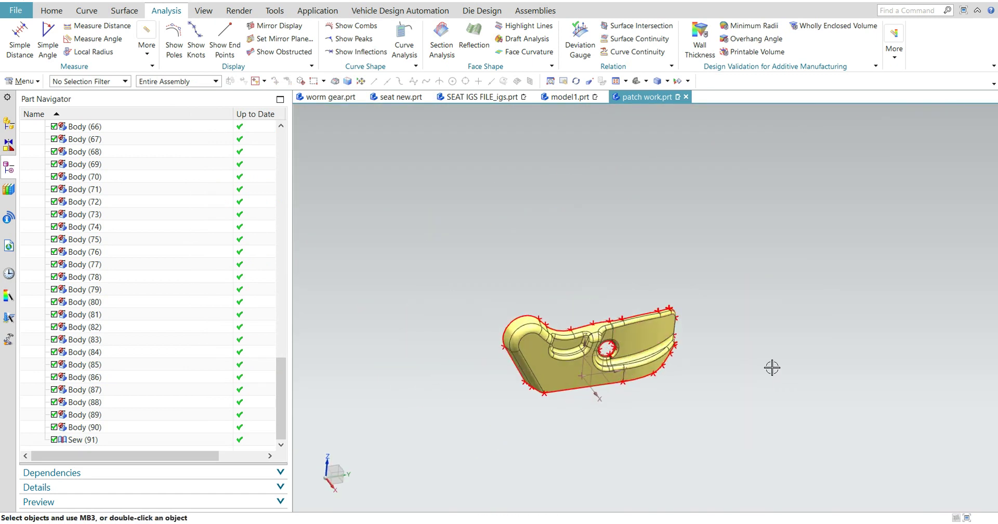
pyautogui.scroll(2, 618, 402)
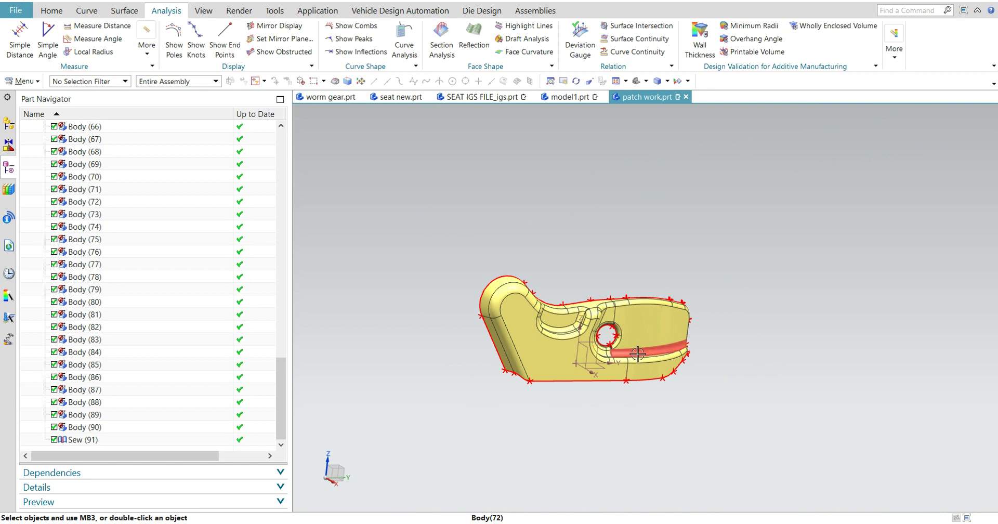
pyautogui.moveTo(633, 372); pyautogui.dragTo(598, 334, button='middle')
pyautogui.scroll(3, 592, 312)
pyautogui.scroll(4, 585, 324)
pyautogui.scroll(2, 567, 335)
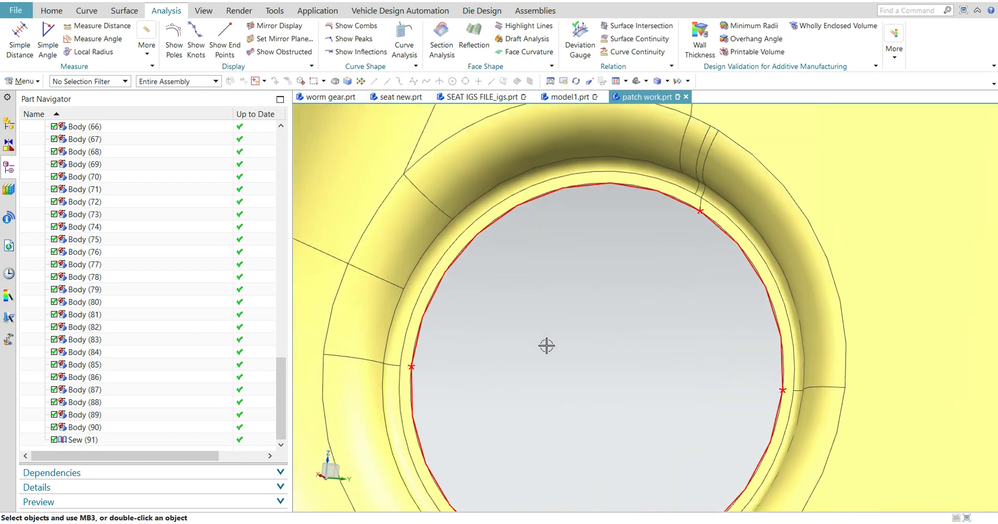
pyautogui.scroll(-2, 552, 352)
pyautogui.scroll(-5, 571, 353)
pyautogui.moveTo(583, 356); pyautogui.dragTo(624, 388, button='middle')
pyautogui.scroll(3, 684, 421)
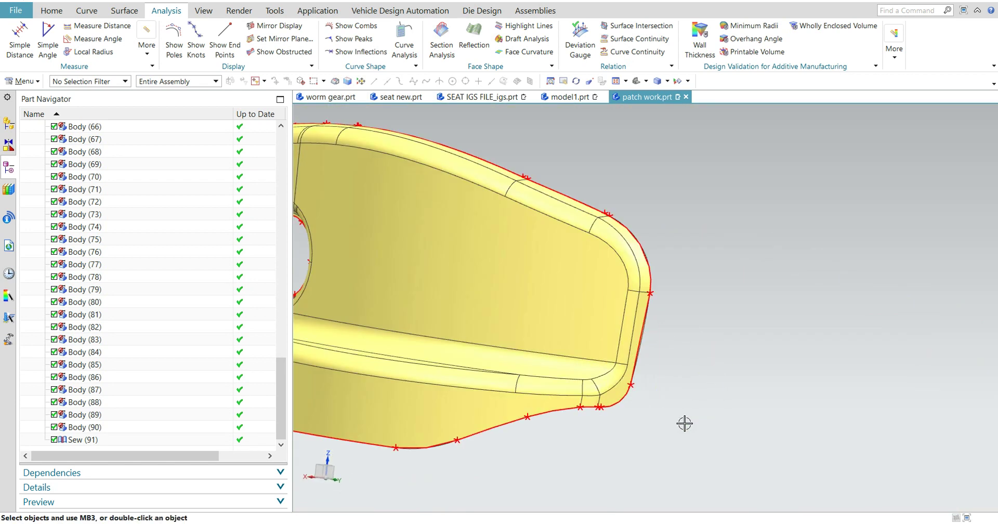
pyautogui.scroll(2, 557, 374)
pyautogui.scroll(2, 603, 360)
pyautogui.scroll(2, 619, 381)
pyautogui.scroll(-3, 619, 382)
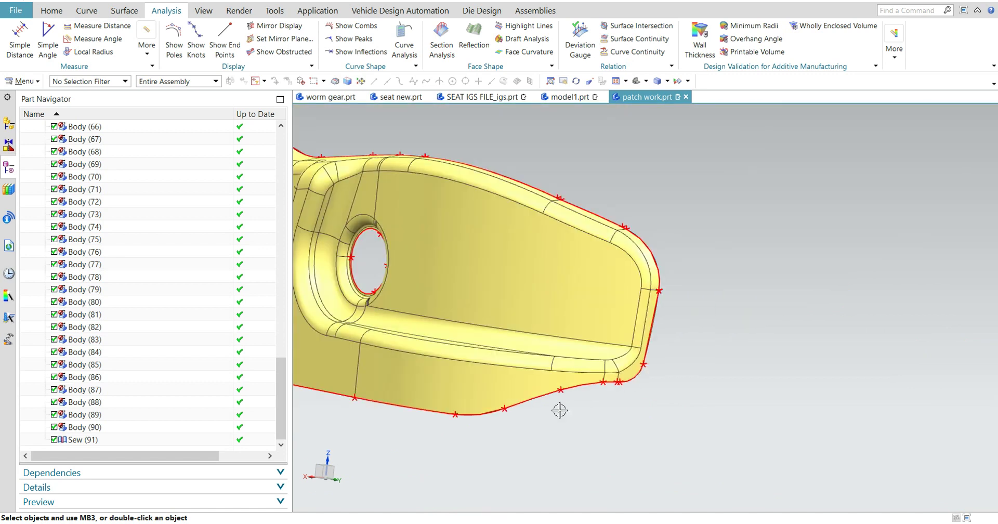
pyautogui.scroll(-2, 561, 408)
pyautogui.moveTo(437, 466)
pyautogui.mouseDown(button='middle')
pyautogui.moveTo(402, 475)
pyautogui.moveTo(561, 454)
pyautogui.mouseUp(button='middle')
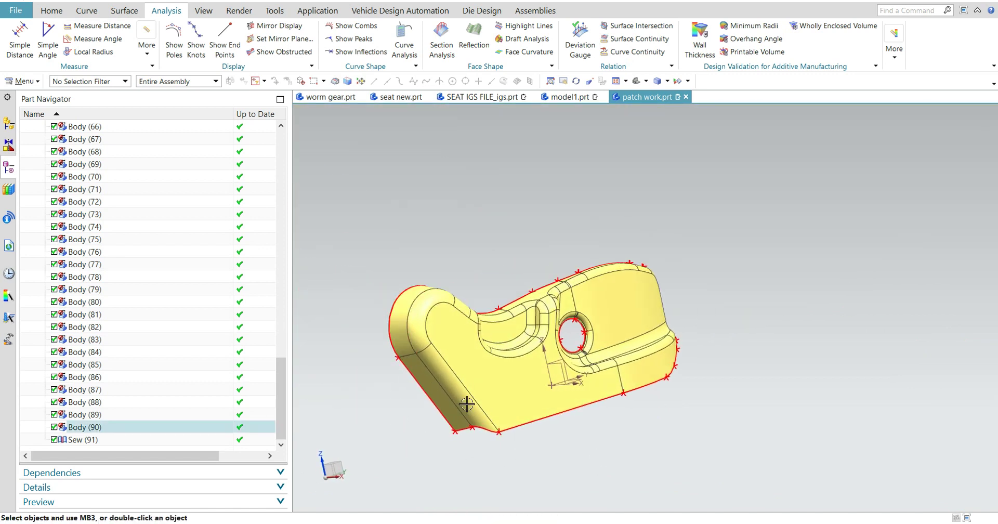
pyautogui.moveTo(612, 422); pyautogui.dragTo(578, 431, button='middle')
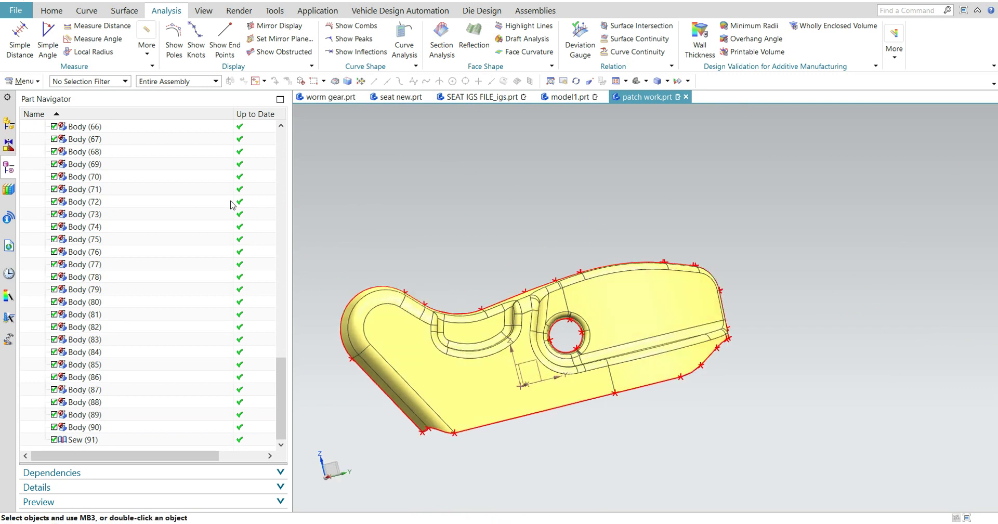
pyautogui.click(61, 10)
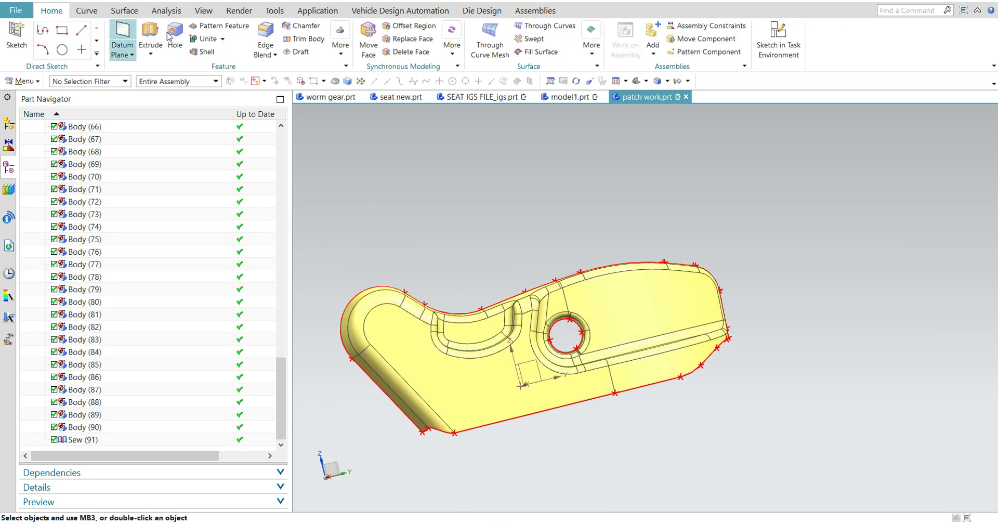
# Step: Offset all 90 faces of the sewn body by 2.5 mm as Offset Surface (115)
pyautogui.click(125, 11)
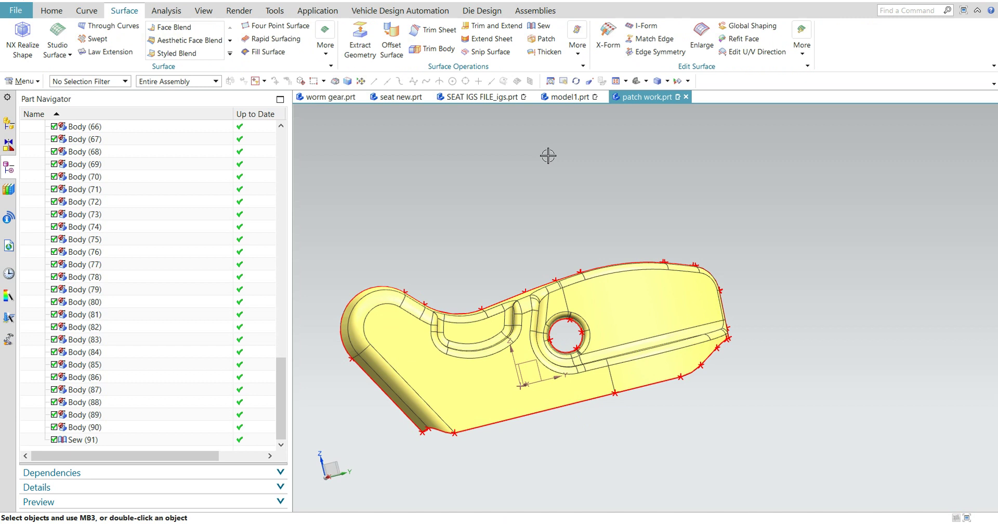
pyautogui.click(392, 41)
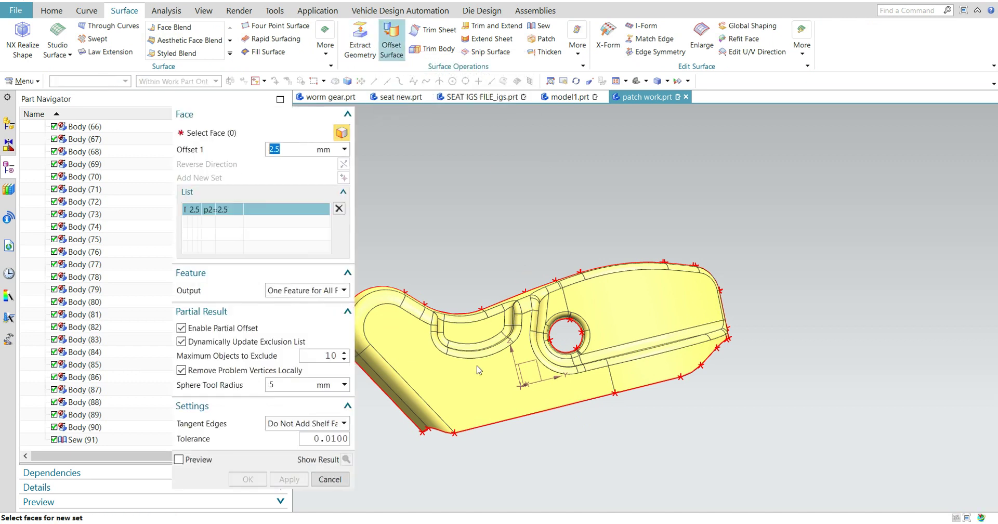
pyautogui.click(456, 401)
pyautogui.middleClick(563, 416)
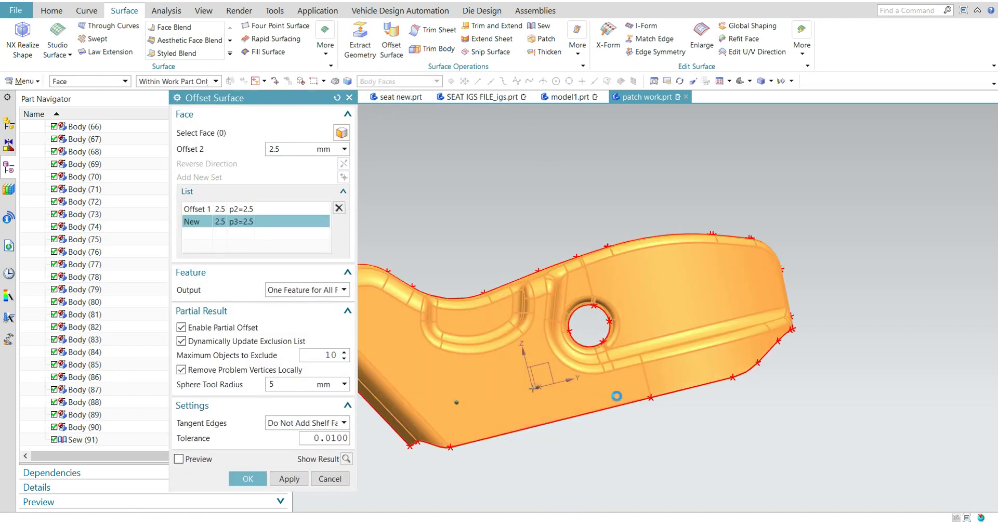
pyautogui.moveTo(563, 415); pyautogui.dragTo(689, 375, button='middle')
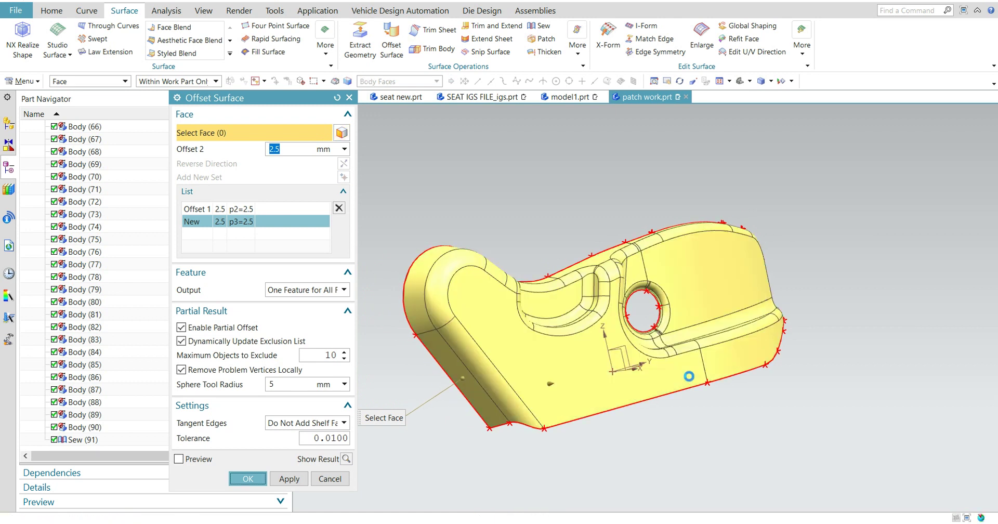
pyautogui.middleClick(688, 376)
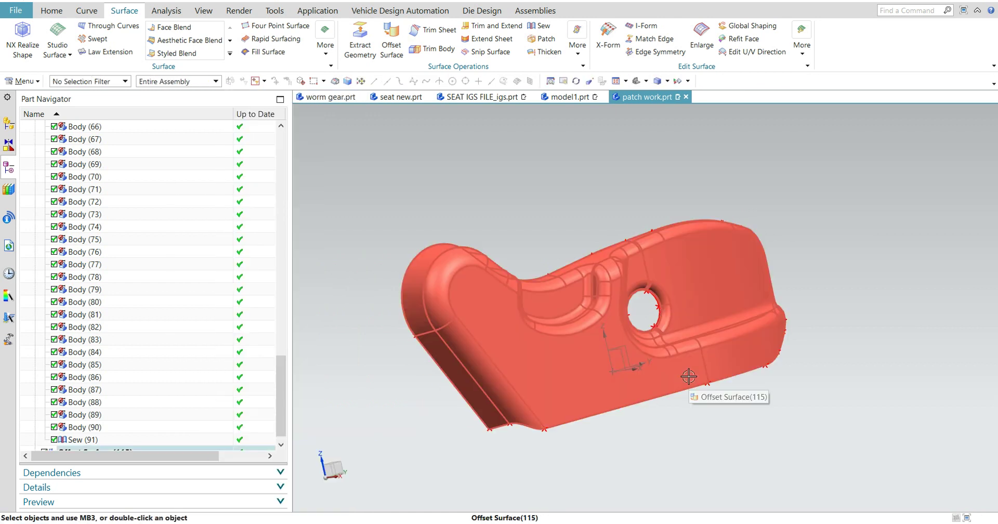
pyautogui.scroll(2, 736, 390)
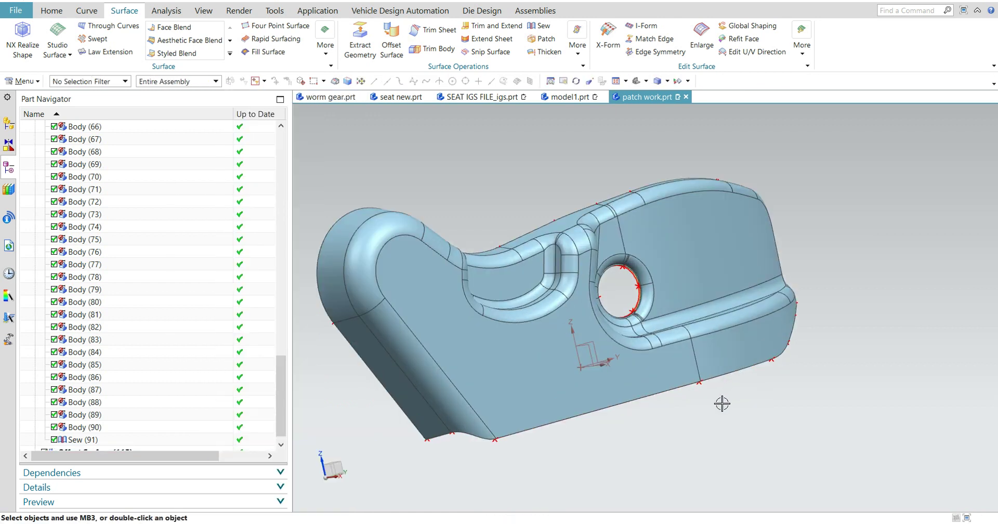
pyautogui.moveTo(722, 403)
pyautogui.mouseDown(button='middle')
pyautogui.moveTo(704, 396)
pyautogui.moveTo(751, 380)
pyautogui.mouseUp(button='middle')
pyautogui.scroll(-1, 191, 434)
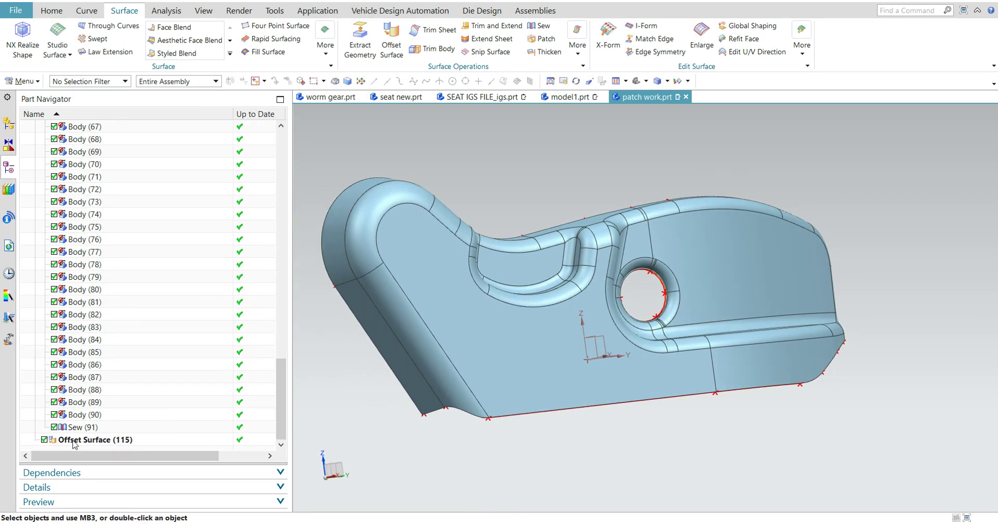
pyautogui.doubleClick(73, 440)
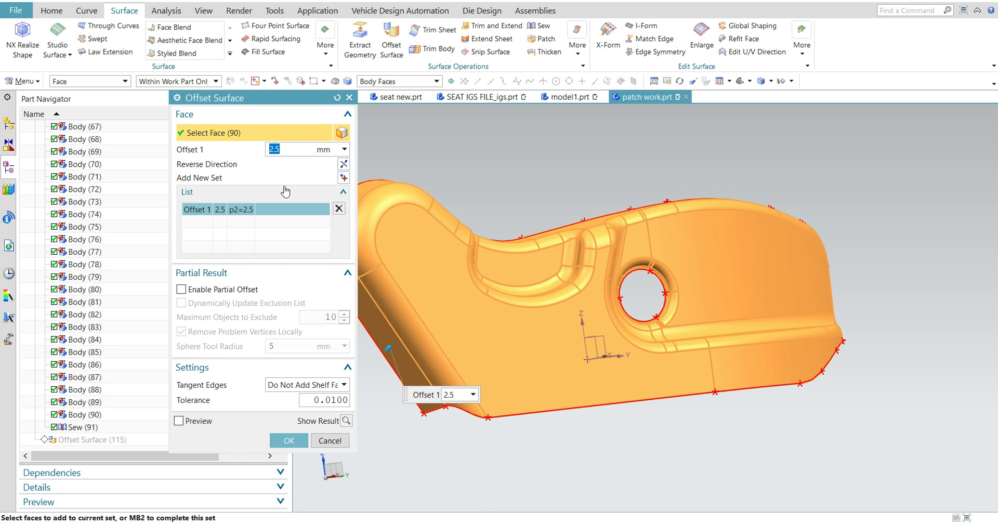
# Step: Re-apply Offset Surface (115) at 2.5 mm with partial offset off, triggering the failure report
pyautogui.click(283, 443)
pyautogui.moveTo(864, 292); pyautogui.dragTo(806, 341, button='middle')
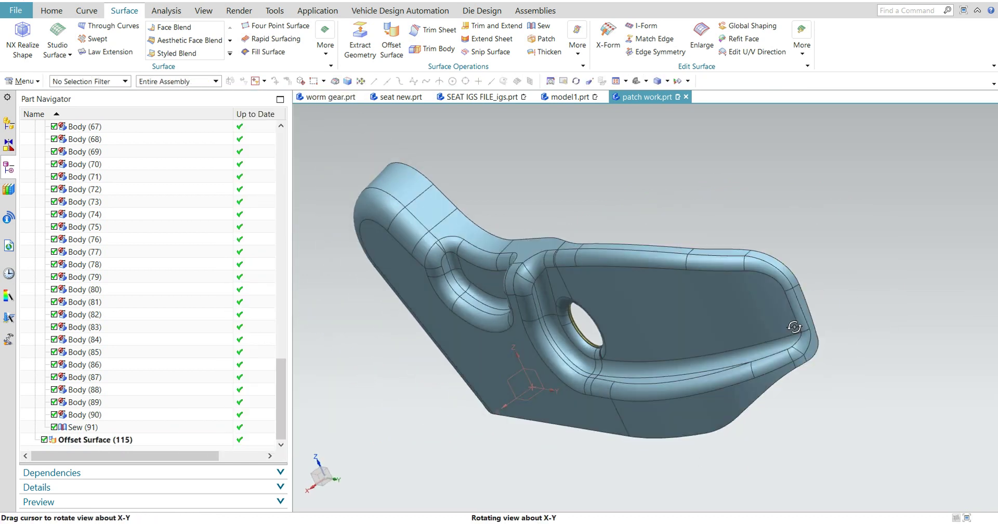
pyautogui.moveTo(806, 341)
pyautogui.mouseDown(button='middle')
pyautogui.moveTo(754, 306)
pyautogui.moveTo(749, 327)
pyautogui.mouseUp(button='middle')
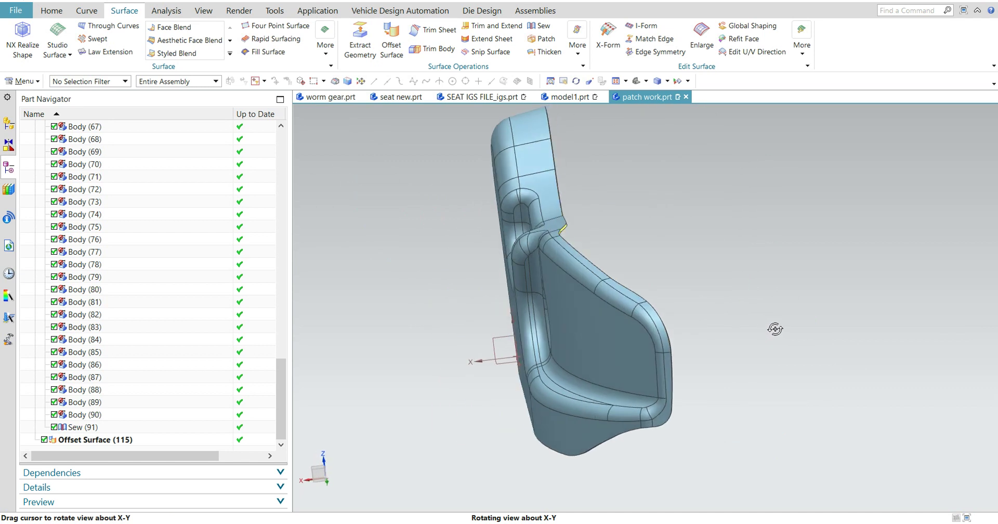
pyautogui.click(646, 292)
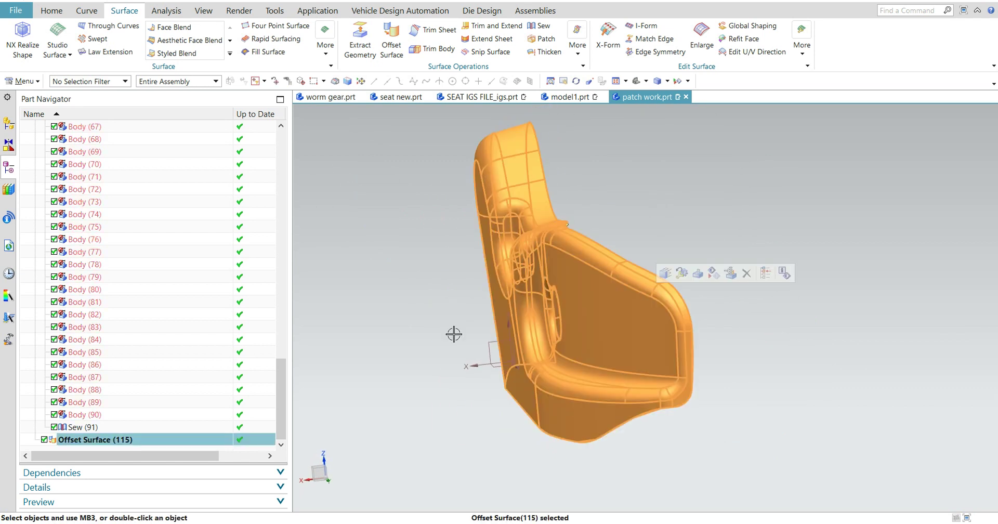
pyautogui.doubleClick(80, 439)
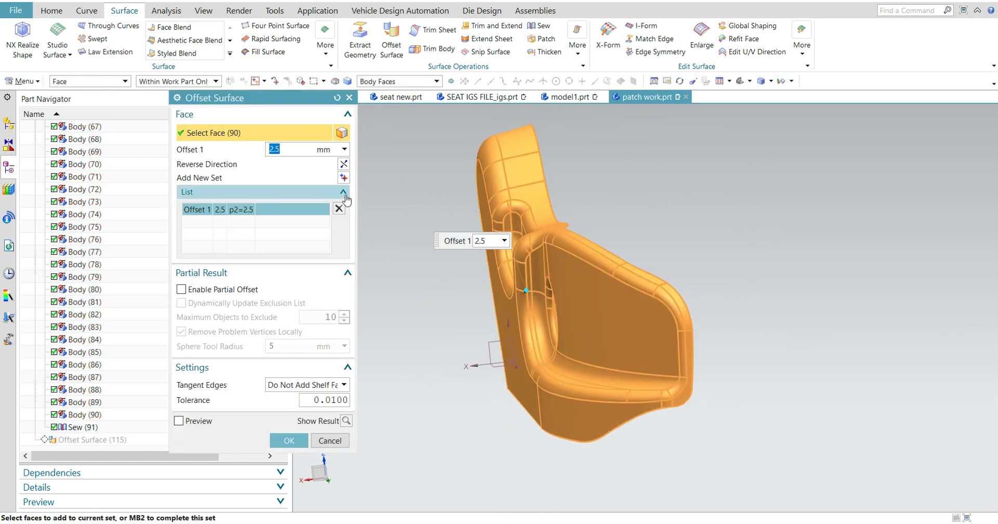
pyautogui.click(289, 440)
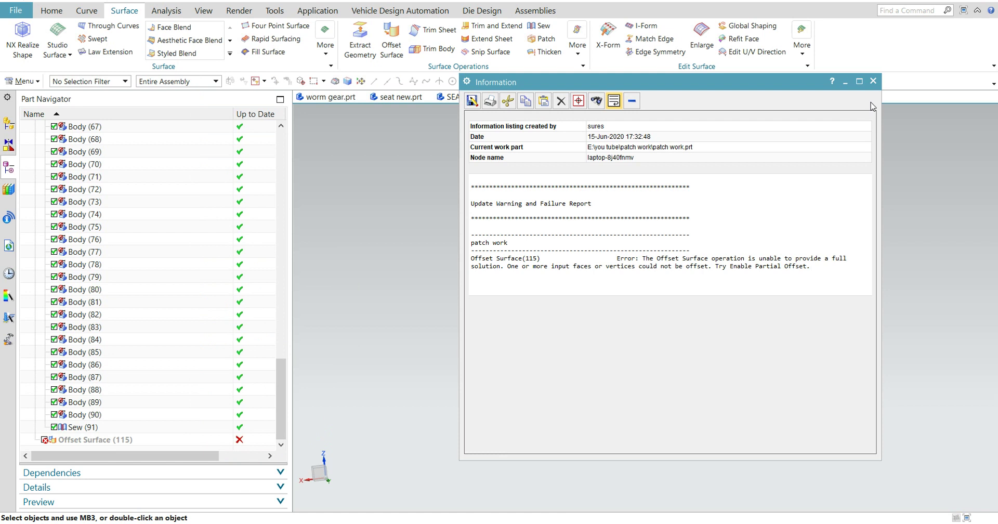
# Step: Dismiss the offset failure report and reorient the seat sheet, selecting Body (89)
pyautogui.click(873, 81)
pyautogui.moveTo(757, 351); pyautogui.dragTo(612, 392, button='middle')
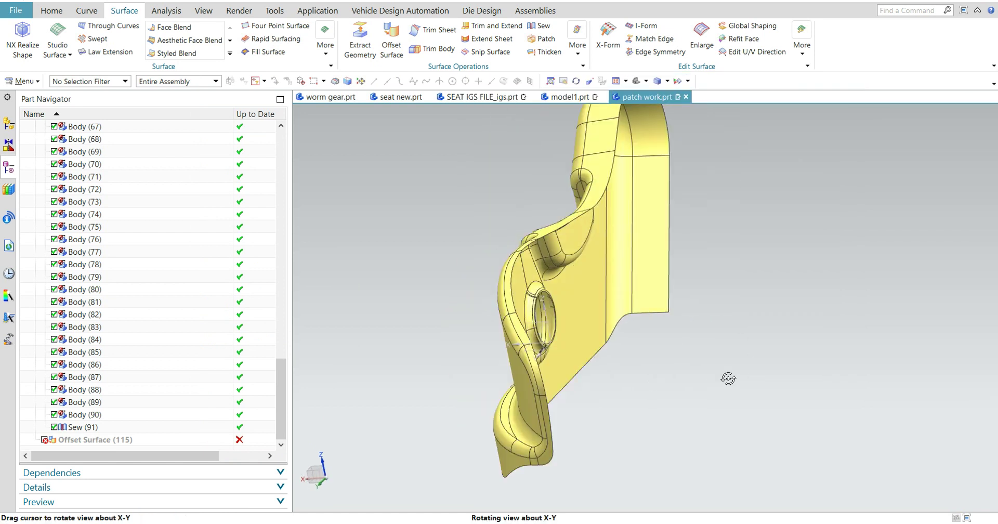
pyautogui.moveTo(401, 403)
pyautogui.mouseDown(button='middle')
pyautogui.moveTo(546, 346)
pyautogui.moveTo(545, 371)
pyautogui.moveTo(654, 425)
pyautogui.mouseUp(button='middle')
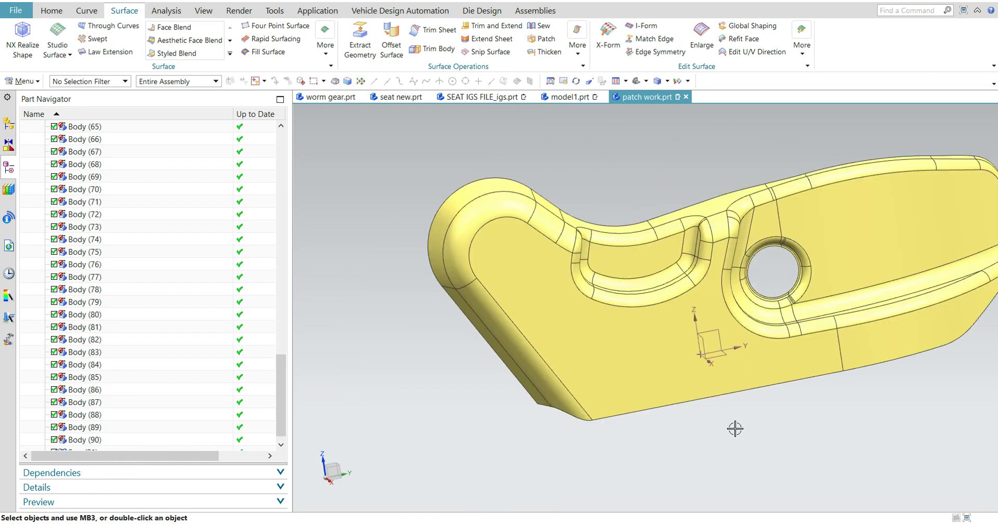
pyautogui.moveTo(734, 428); pyautogui.dragTo(705, 432, button='middle')
pyautogui.click(562, 309)
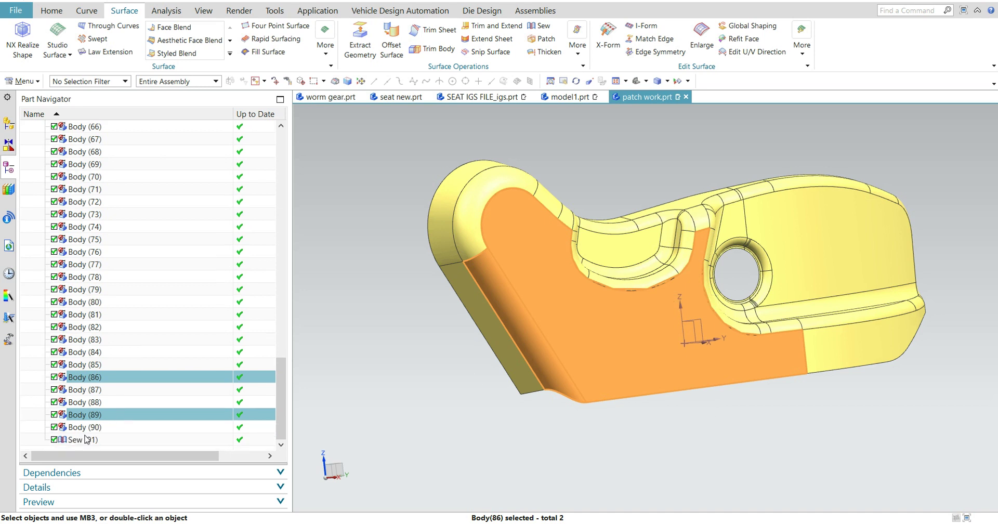
pyautogui.scroll(-3, 631, 351)
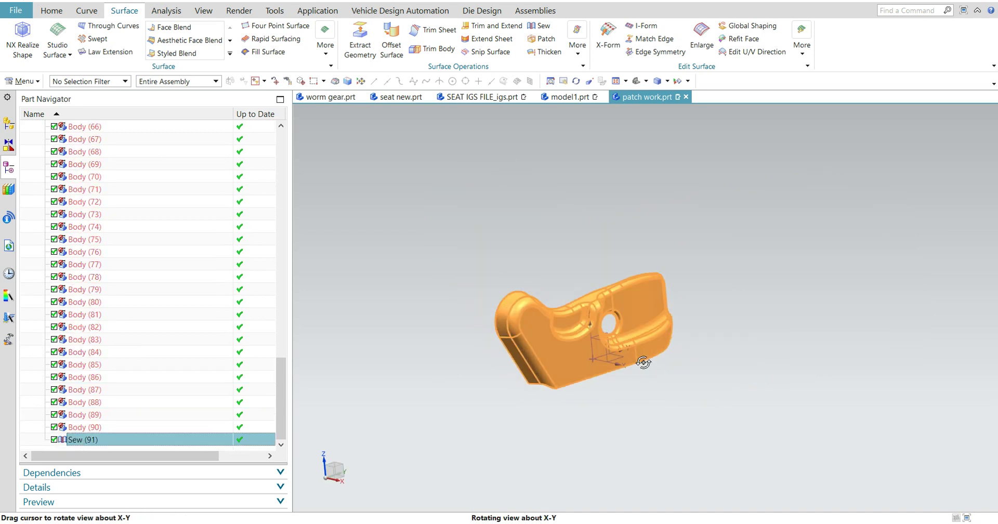
pyautogui.moveTo(632, 351); pyautogui.dragTo(646, 357, button='middle')
pyautogui.scroll(2, 679, 325)
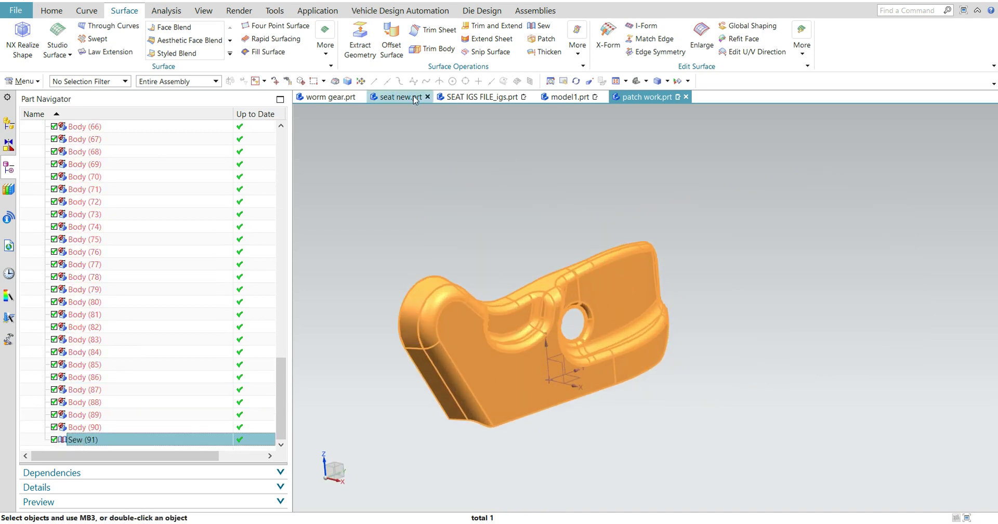
pyautogui.click(391, 41)
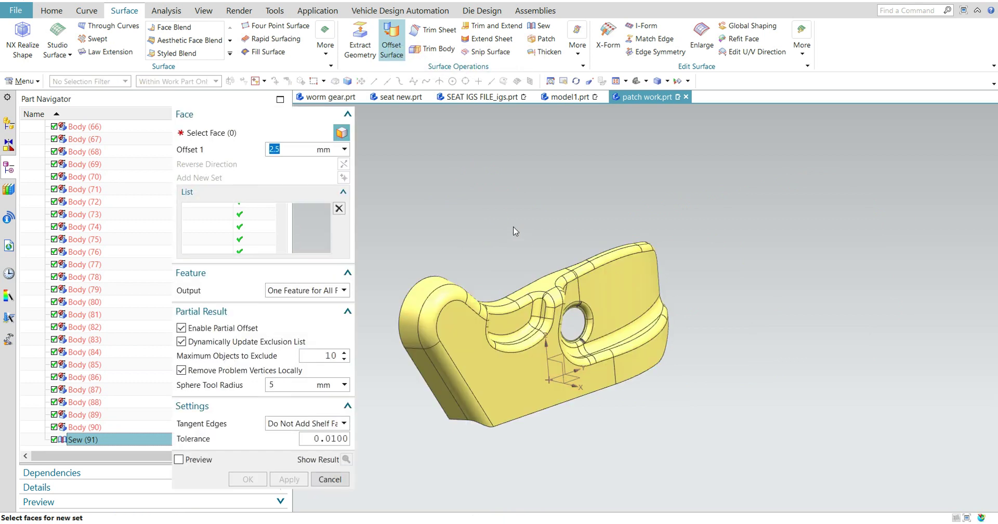
# Step: Select the 90 body faces, reverse the 2.5 mm offset direction, and create it with partial offset
pyautogui.click(79, 439)
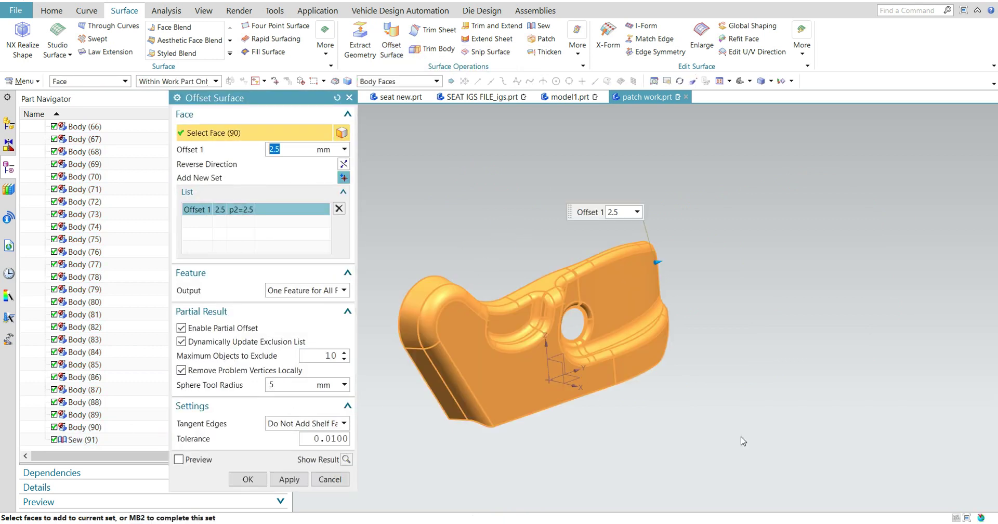
pyautogui.click(344, 164)
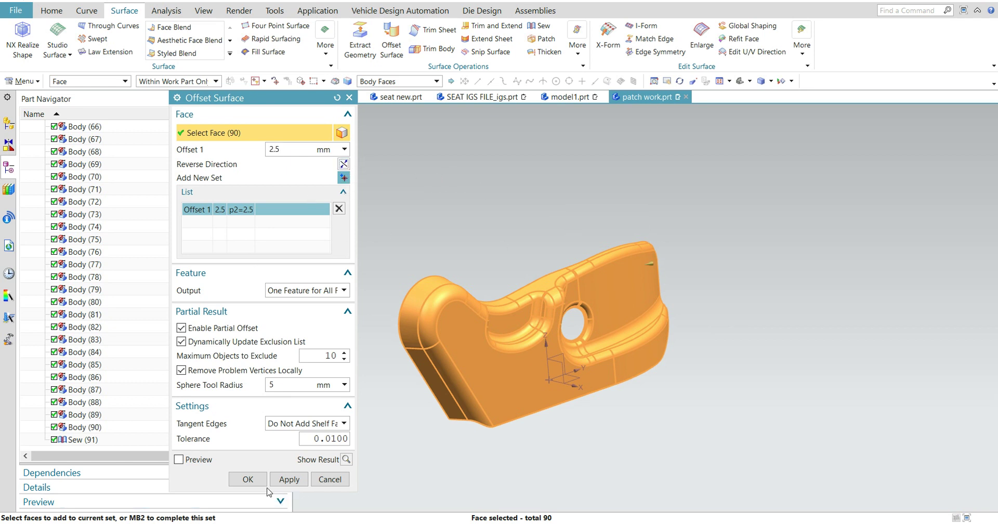
pyautogui.click(253, 480)
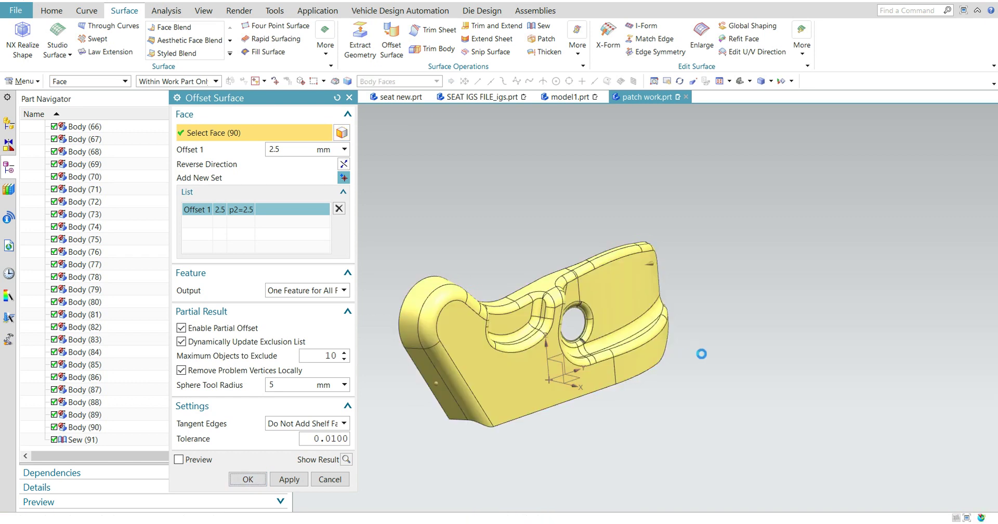
pyautogui.moveTo(723, 335); pyautogui.dragTo(692, 323, button='middle')
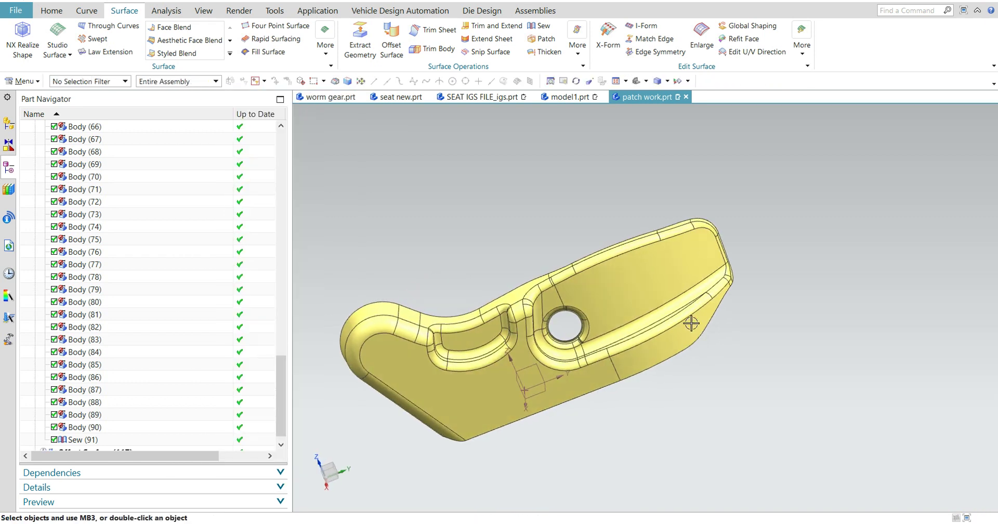
pyautogui.rightClick(647, 279)
pyautogui.click(656, 294)
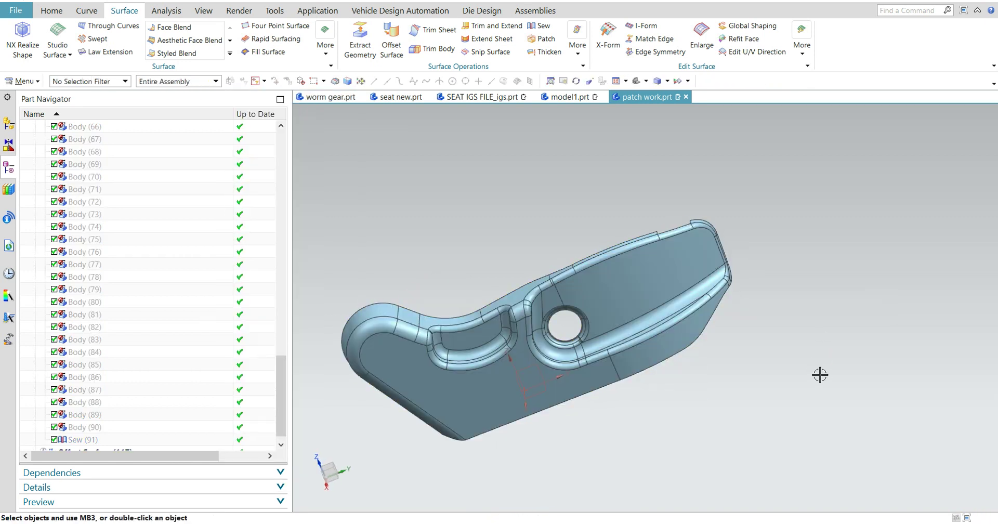
pyautogui.moveTo(820, 359)
pyautogui.mouseDown(button='middle')
pyautogui.moveTo(797, 381)
pyautogui.moveTo(808, 346)
pyautogui.mouseUp(button='middle')
pyautogui.scroll(3, 807, 346)
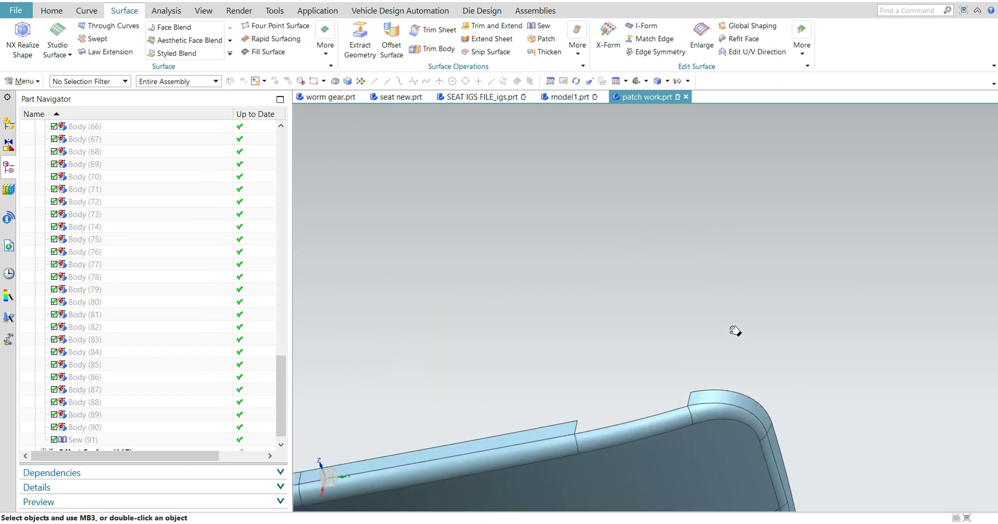
pyautogui.moveTo(732, 330)
pyautogui.mouseDown(button='middle')
pyautogui.moveTo(820, 236)
pyautogui.moveTo(723, 304)
pyautogui.mouseUp(button='middle')
pyautogui.scroll(-5, 753, 367)
pyautogui.moveTo(753, 367); pyautogui.dragTo(744, 338, button='middle')
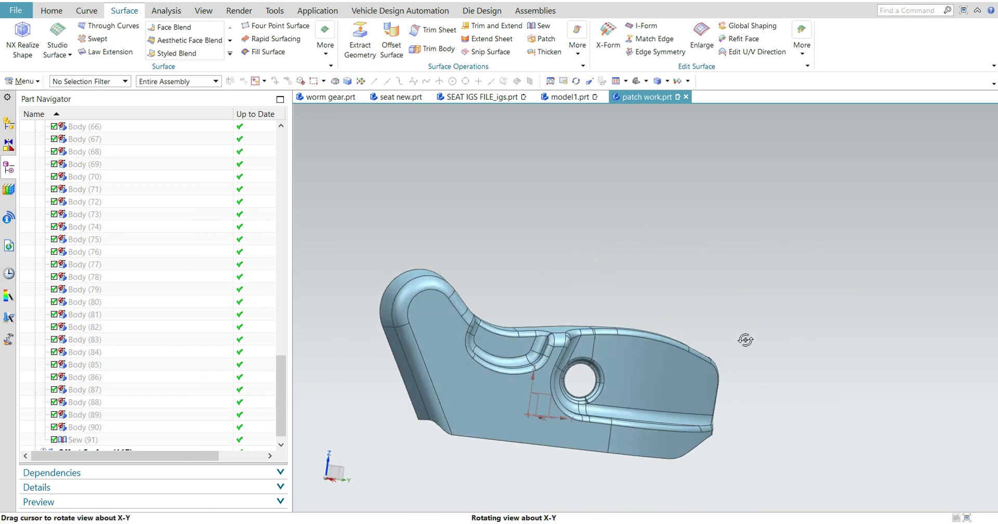
pyautogui.scroll(5, 682, 334)
pyautogui.moveTo(681, 335); pyautogui.dragTo(661, 372, button='middle')
pyautogui.scroll(3, 634, 333)
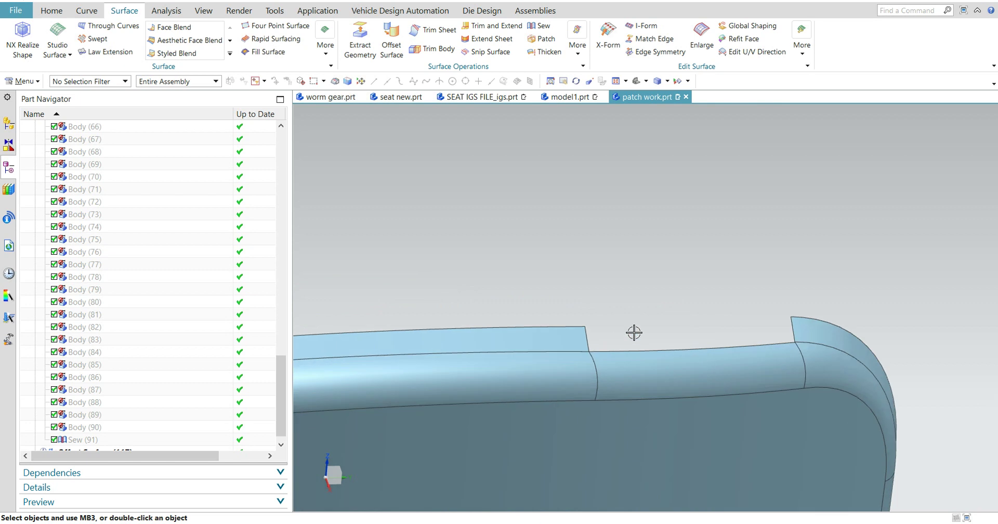
pyautogui.moveTo(634, 332)
pyautogui.mouseDown(button='middle')
pyautogui.moveTo(671, 283)
pyautogui.moveTo(635, 288)
pyautogui.mouseUp(button='middle')
pyautogui.scroll(2, 594, 321)
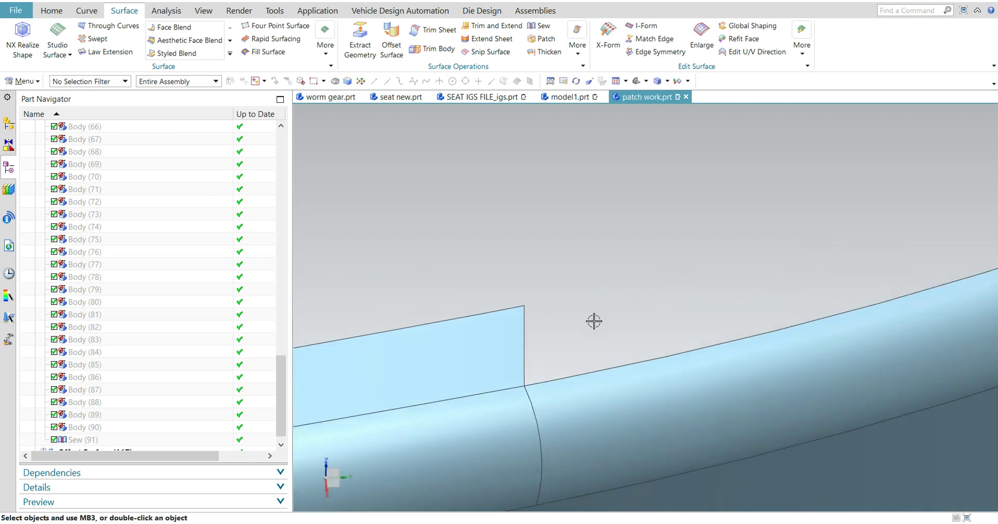
pyautogui.scroll(-2, 594, 321)
pyautogui.scroll(-2, 550, 361)
pyautogui.keyDown('shift'); pyautogui.moveTo(724, 341); pyautogui.dragTo(688, 328, button='middle'); pyautogui.keyUp('shift')
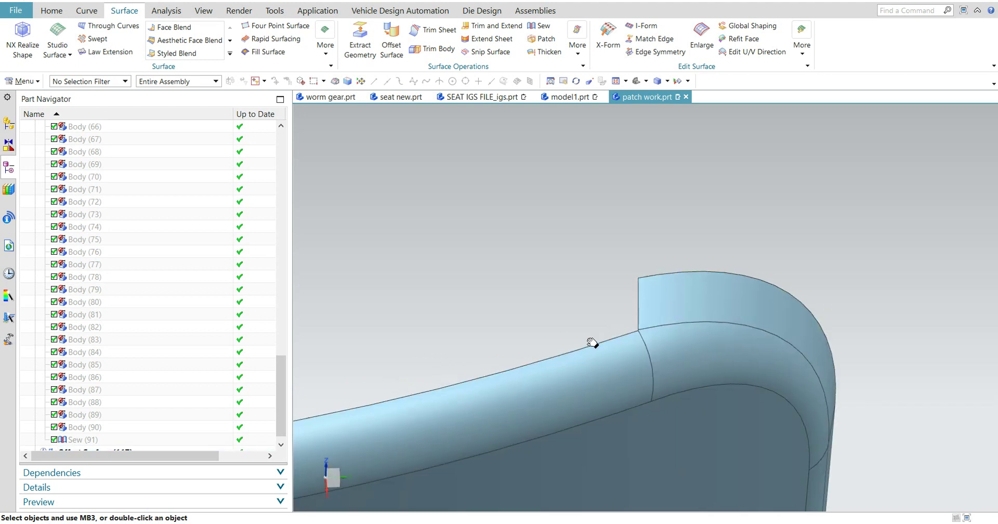
pyautogui.moveTo(592, 343)
pyautogui.keyDown('shift'); pyautogui.mouseDown(button='middle')
pyautogui.moveTo(630, 330)
pyautogui.moveTo(635, 308)
pyautogui.moveTo(549, 352)
pyautogui.mouseUp(button='middle'); pyautogui.keyUp('shift')
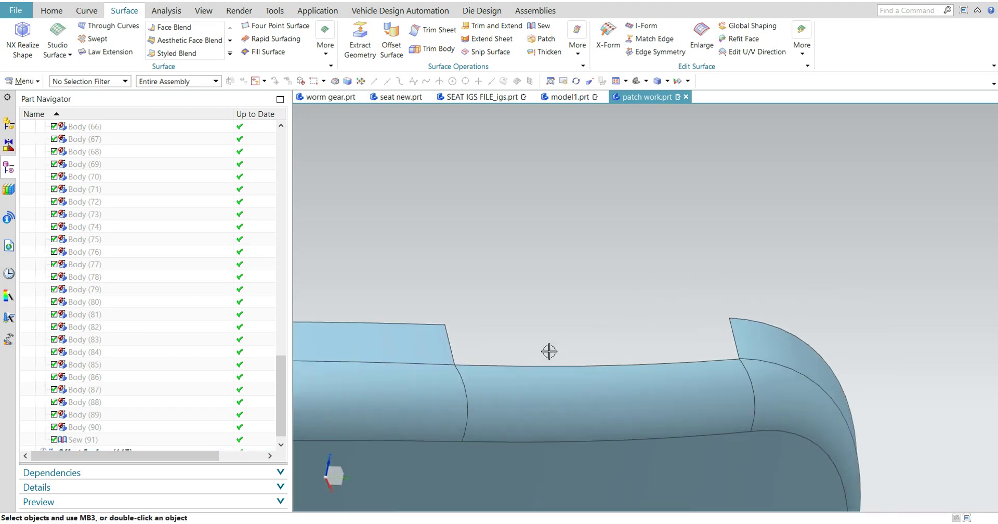
pyautogui.scroll(2, 722, 340)
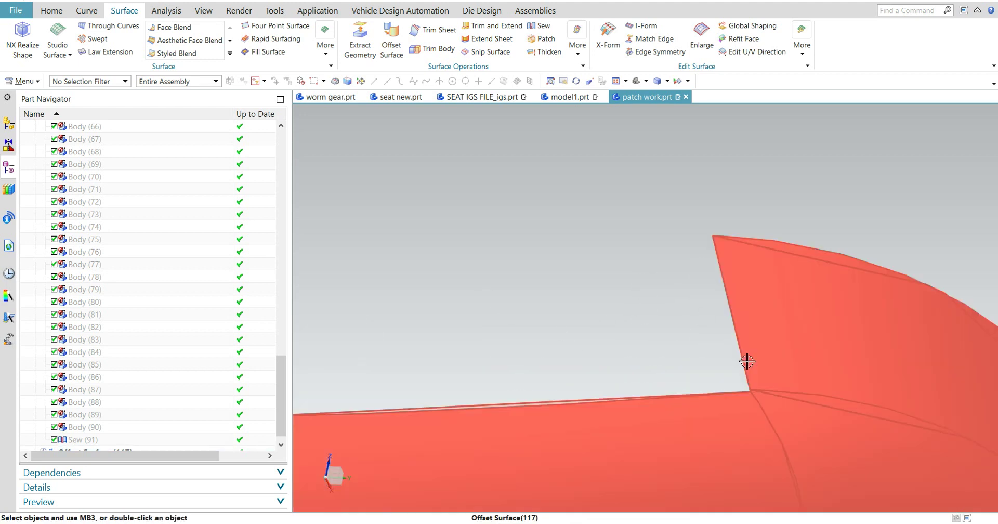
pyautogui.scroll(2, 746, 361)
pyautogui.scroll(2, 761, 396)
pyautogui.keyDown('shift'); pyautogui.moveTo(743, 416); pyautogui.dragTo(759, 326, button='middle'); pyautogui.keyUp('shift')
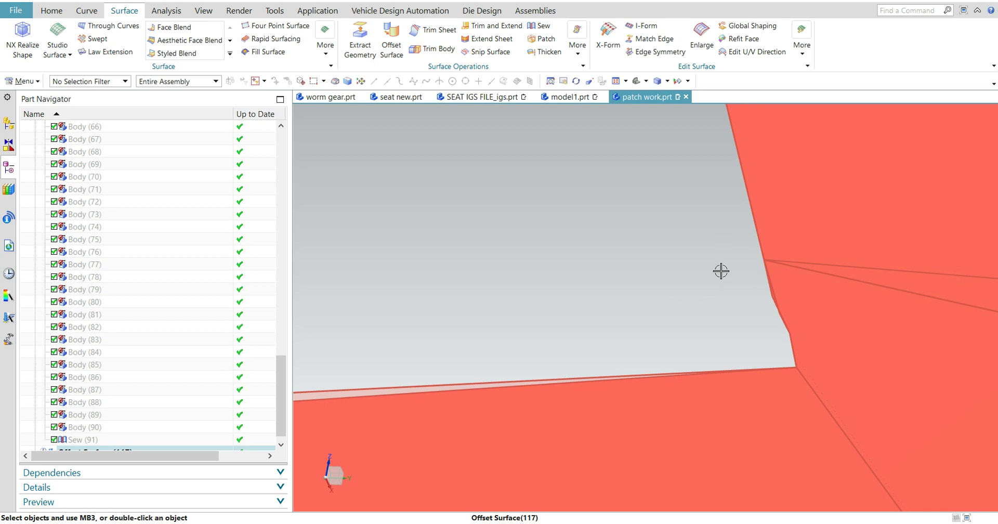
pyautogui.moveTo(721, 270)
pyautogui.mouseDown(button='middle')
pyautogui.moveTo(421, 465)
pyautogui.moveTo(654, 299)
pyautogui.moveTo(623, 343)
pyautogui.moveTo(667, 204)
pyautogui.mouseUp(button='middle')
pyautogui.scroll(5, 653, 312)
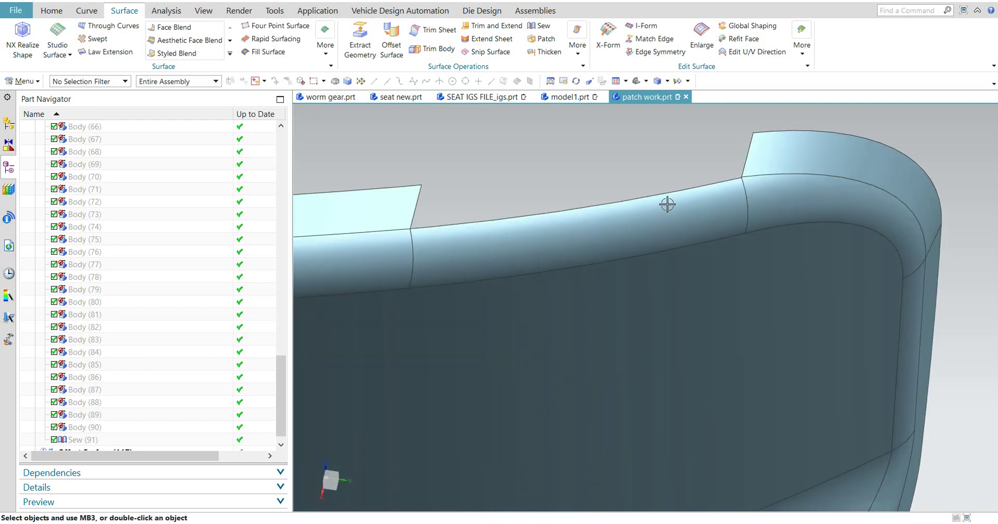
pyautogui.scroll(2, 670, 202)
pyautogui.scroll(2, 689, 290)
pyautogui.scroll(2, 759, 236)
pyautogui.scroll(2, 673, 292)
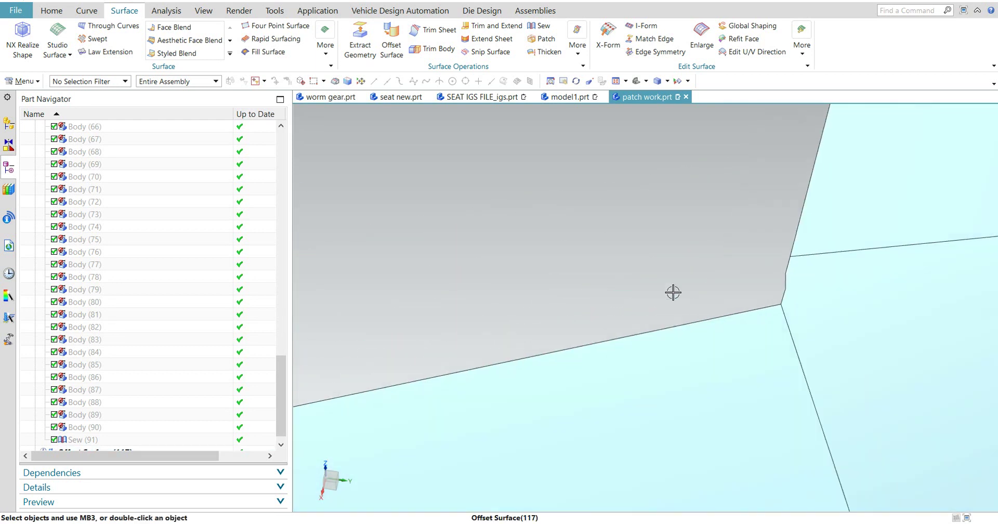
pyautogui.moveTo(672, 292); pyautogui.dragTo(759, 278, button='middle')
pyautogui.scroll(-2, 777, 278)
pyautogui.scroll(-2, 739, 327)
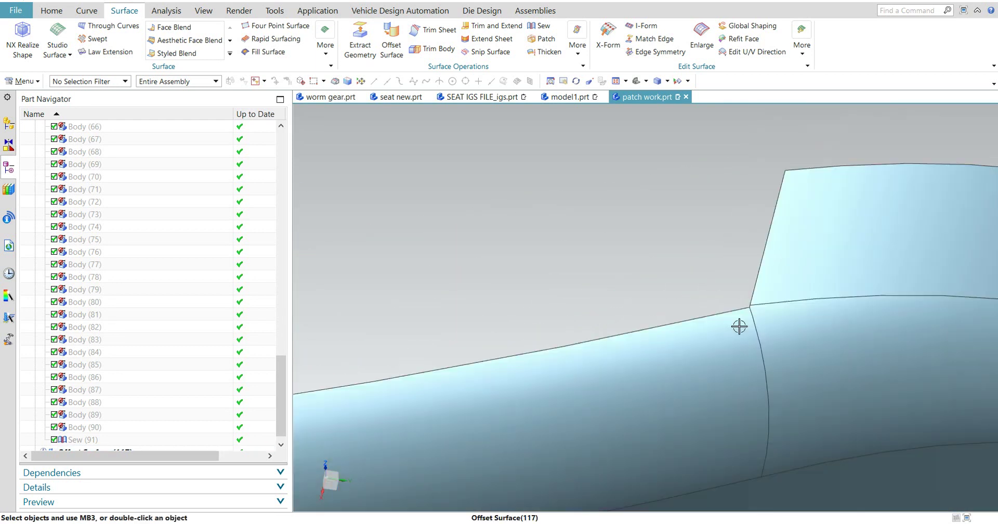
pyautogui.scroll(-2, 748, 302)
pyautogui.moveTo(753, 280)
pyautogui.mouseDown(button='middle')
pyautogui.moveTo(831, 429)
pyautogui.moveTo(728, 476)
pyautogui.moveTo(735, 510)
pyautogui.moveTo(781, 358)
pyautogui.moveTo(807, 408)
pyautogui.moveTo(909, 263)
pyautogui.mouseUp(button='middle')
pyautogui.scroll(3, 637, 416)
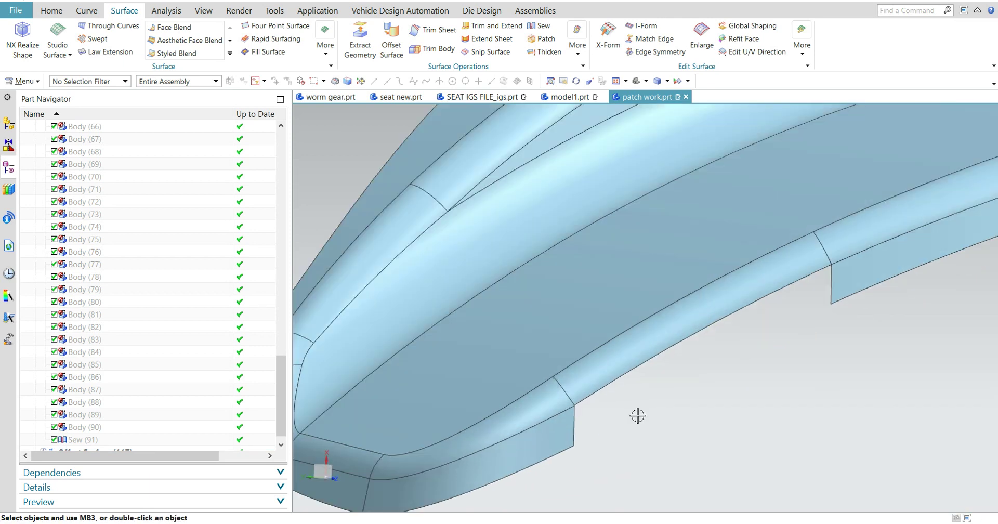
pyautogui.moveTo(641, 411)
pyautogui.mouseDown(button='middle')
pyautogui.moveTo(659, 408)
pyautogui.moveTo(617, 385)
pyautogui.mouseUp(button='middle')
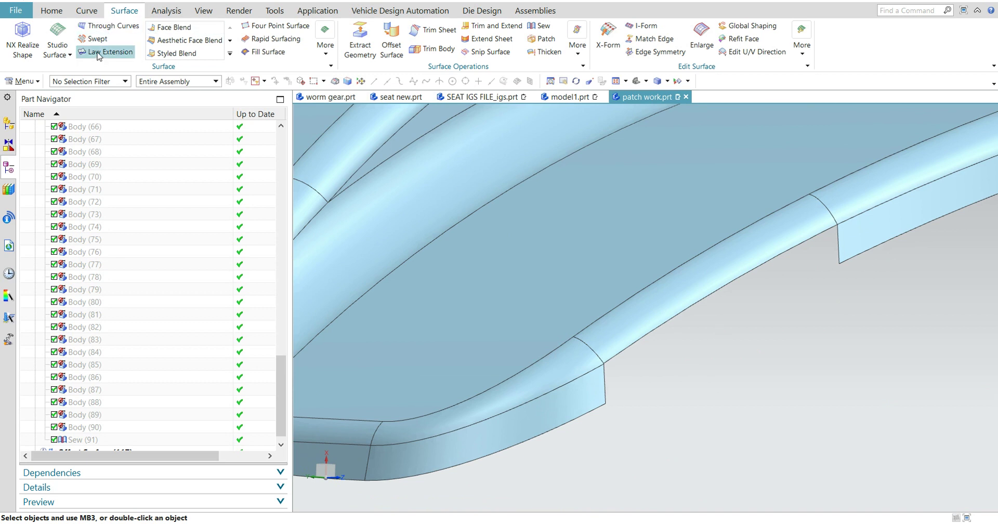
pyautogui.click(166, 11)
# Step: Create a bridge curve from the start edges to the far edge across the lower-corner gap
pyautogui.click(132, 13)
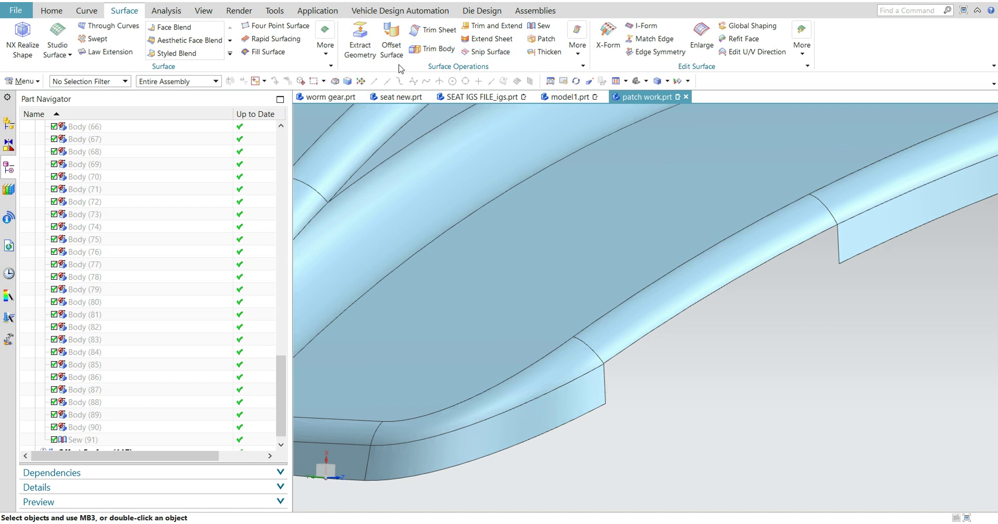
pyautogui.click(83, 7)
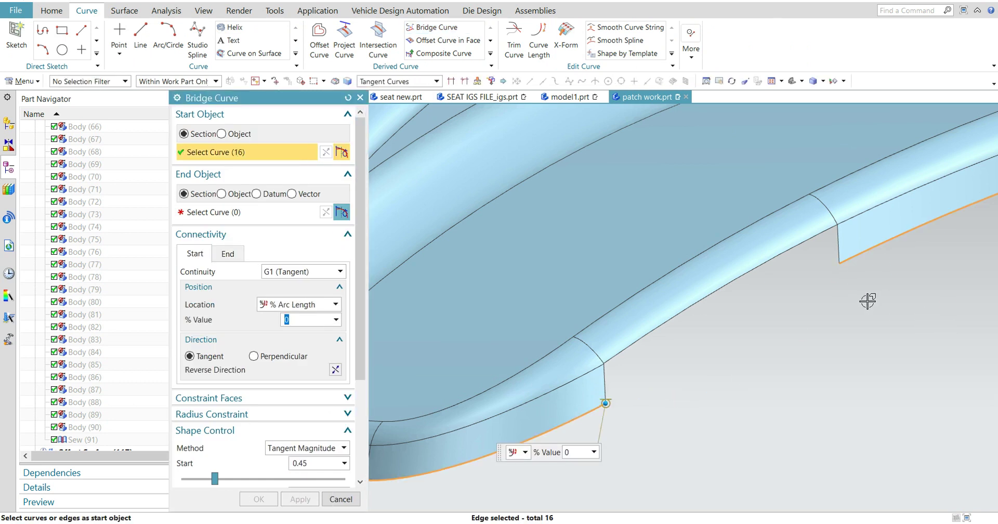
pyautogui.hotkey('shift', 'F10')
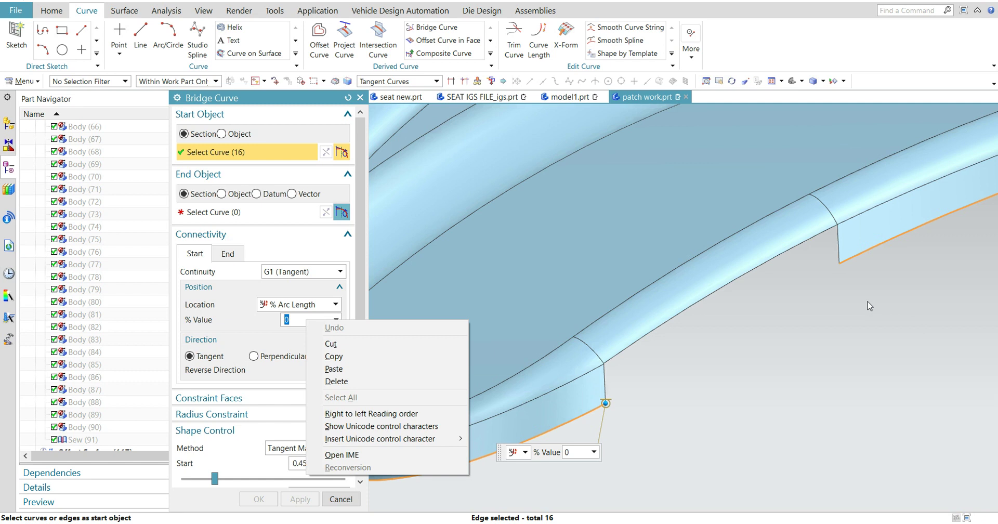
pyautogui.press('Escape')
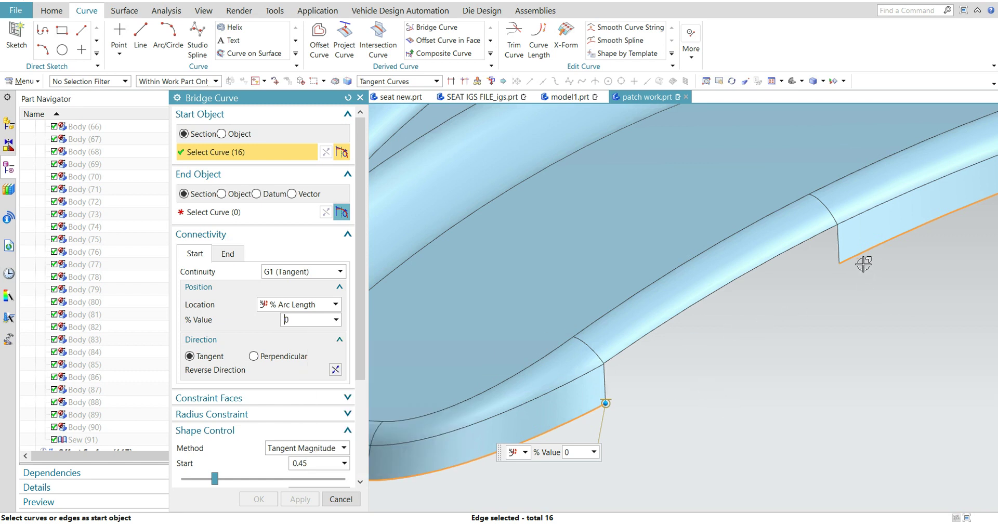
pyautogui.middleClick(825, 334)
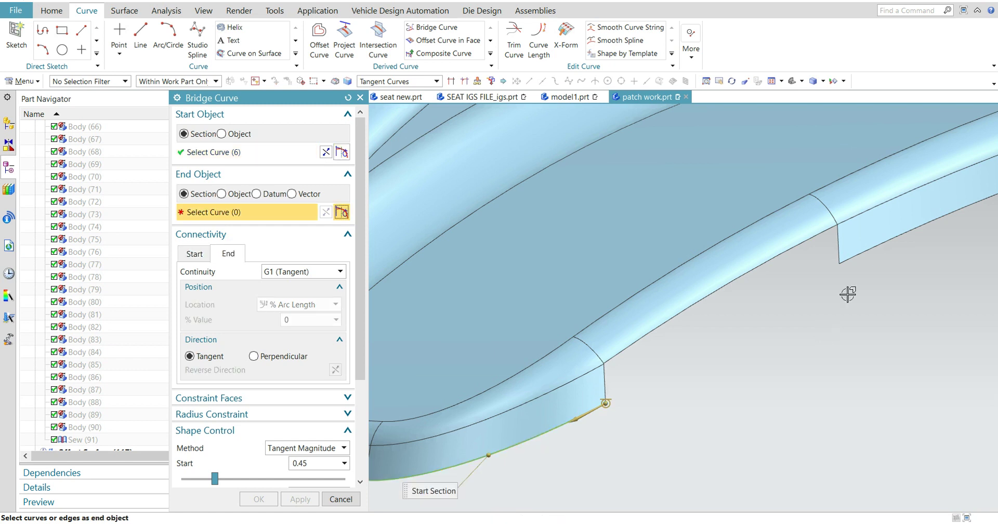
pyautogui.click(852, 262)
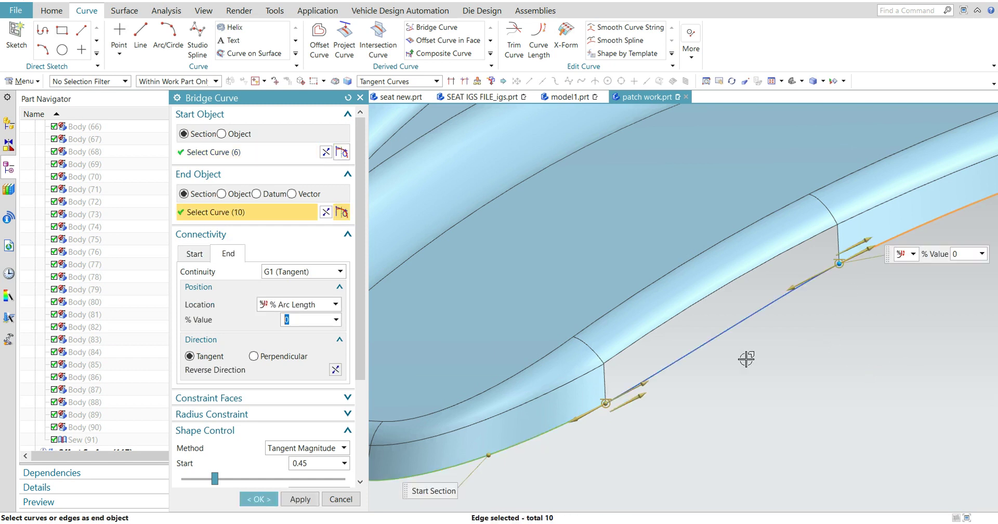
pyautogui.click(249, 499)
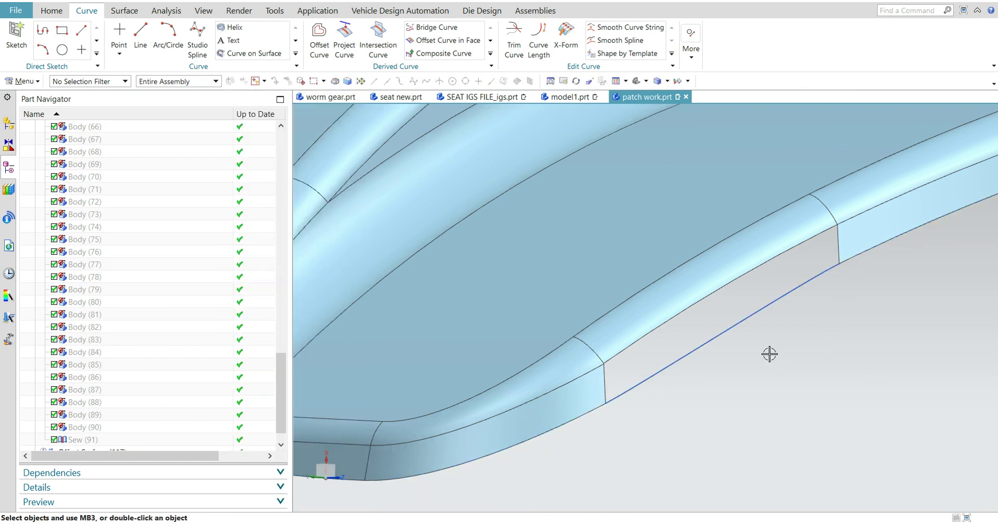
pyautogui.click(134, 15)
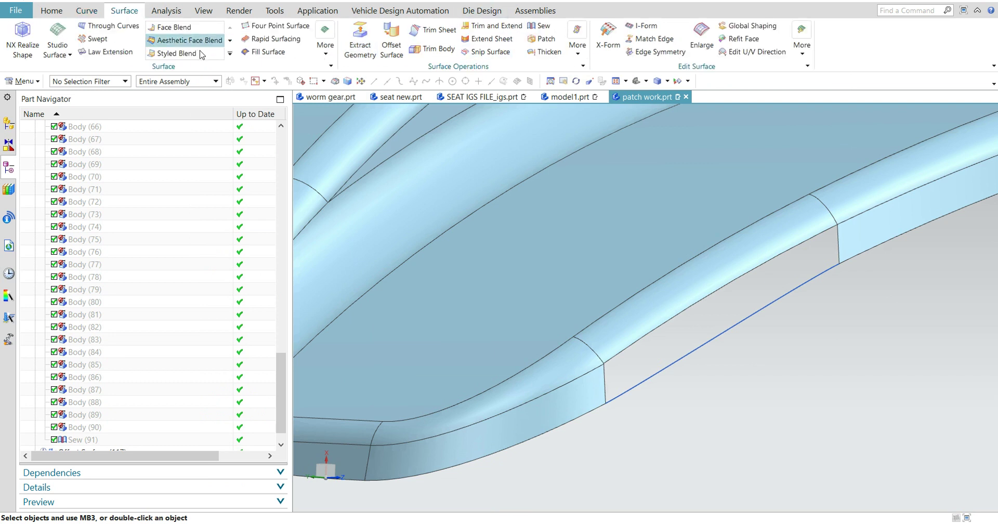
pyautogui.click(265, 52)
pyautogui.scroll(3, 696, 425)
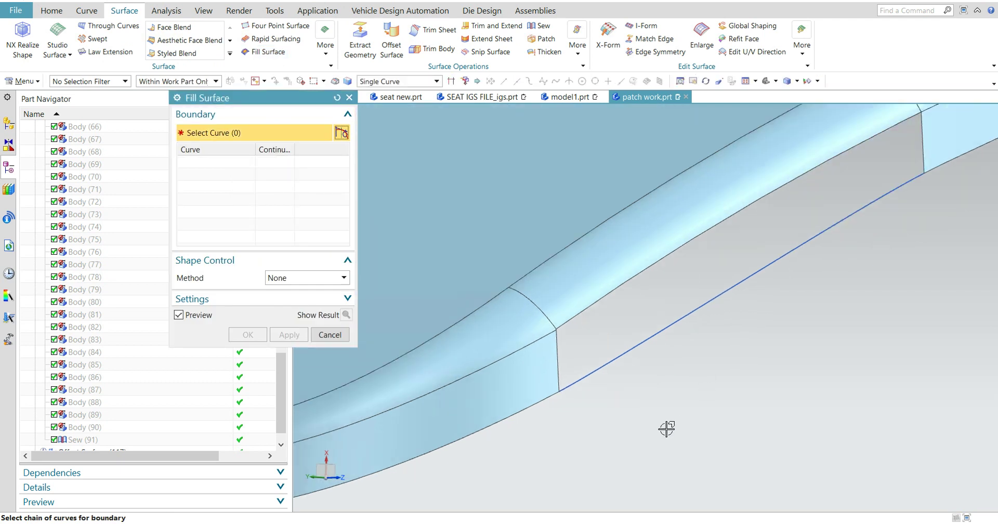
pyautogui.click(572, 361)
pyautogui.scroll(2, 546, 316)
pyautogui.scroll(2, 541, 328)
pyautogui.scroll(2, 533, 342)
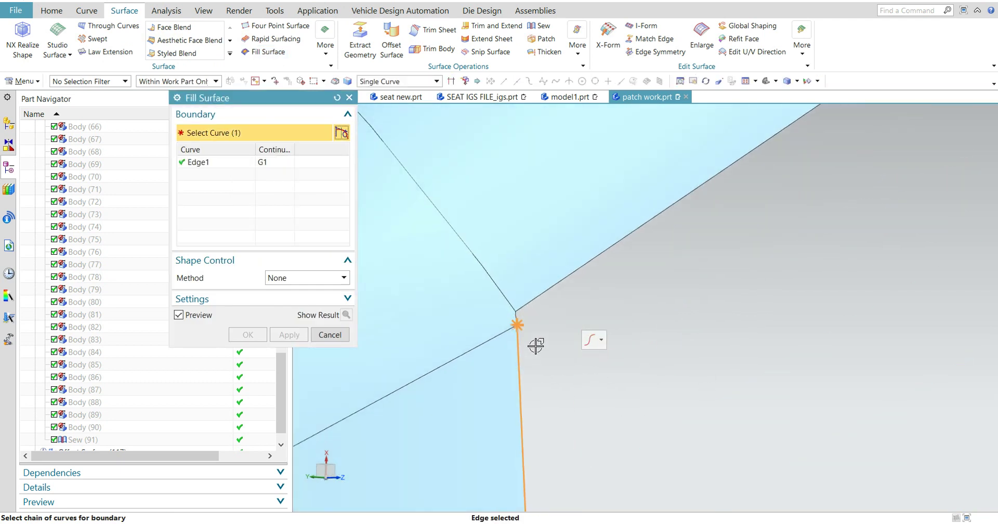
pyautogui.scroll(2, 503, 275)
pyautogui.click(493, 281)
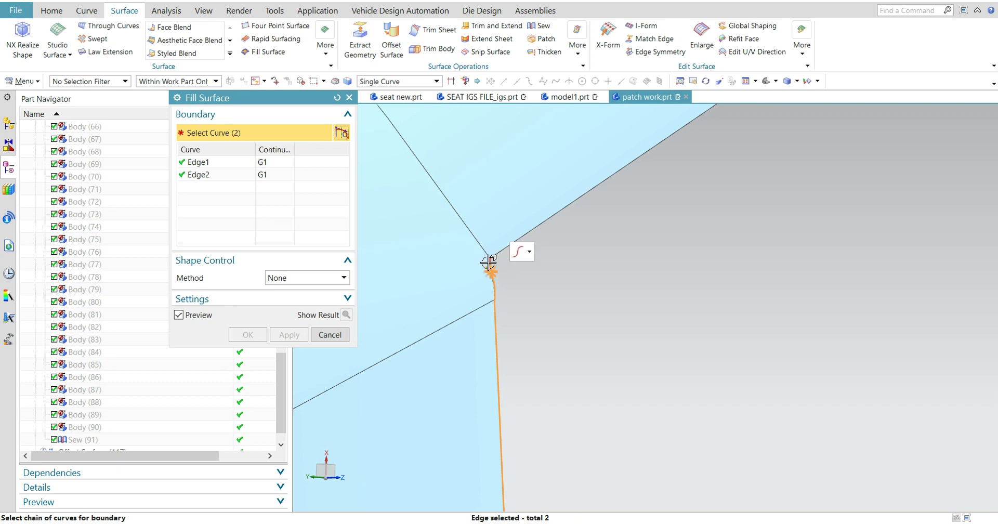
pyautogui.click(490, 262)
pyautogui.click(515, 243)
pyautogui.scroll(-2, 644, 290)
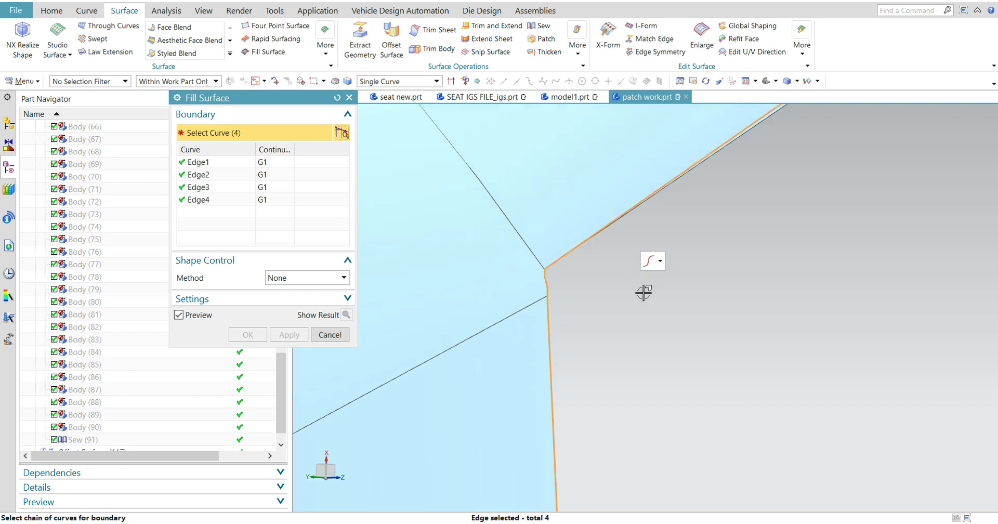
pyautogui.scroll(-3, 644, 289)
pyautogui.scroll(-3, 809, 358)
pyautogui.scroll(-2, 743, 384)
pyautogui.scroll(5, 793, 328)
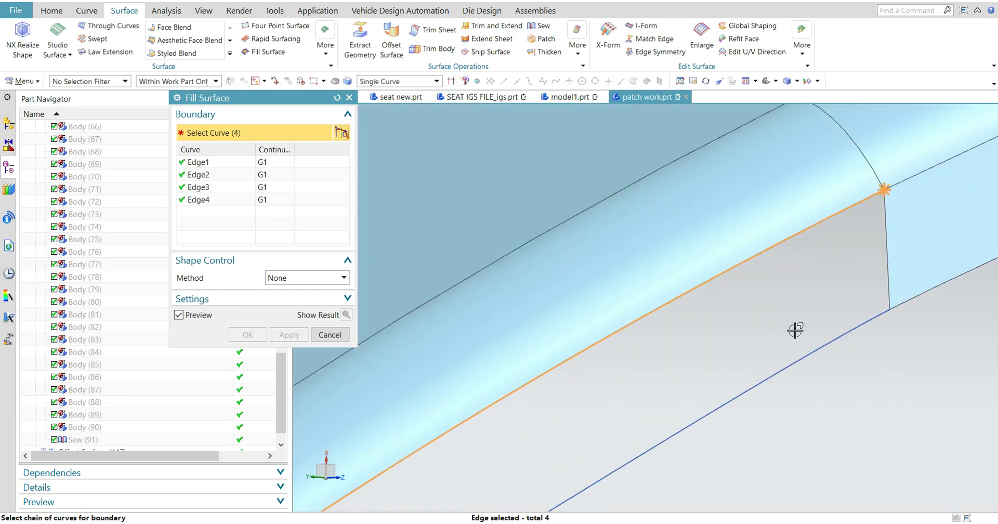
pyautogui.click(887, 238)
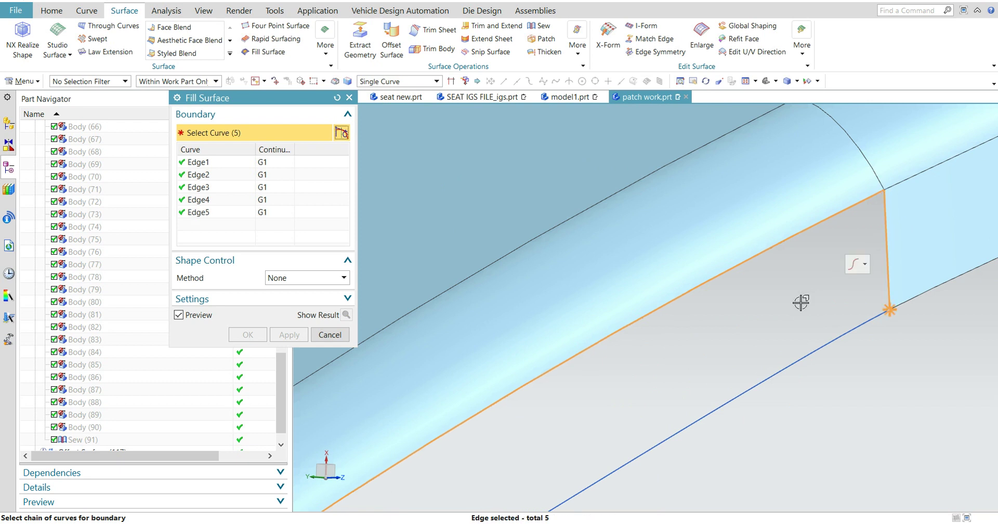
pyautogui.click(804, 359)
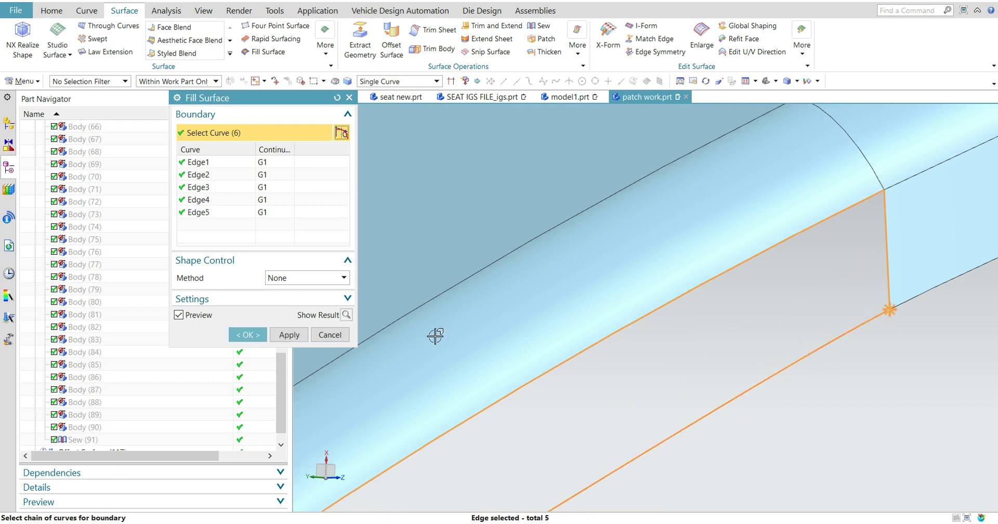
pyautogui.click(254, 337)
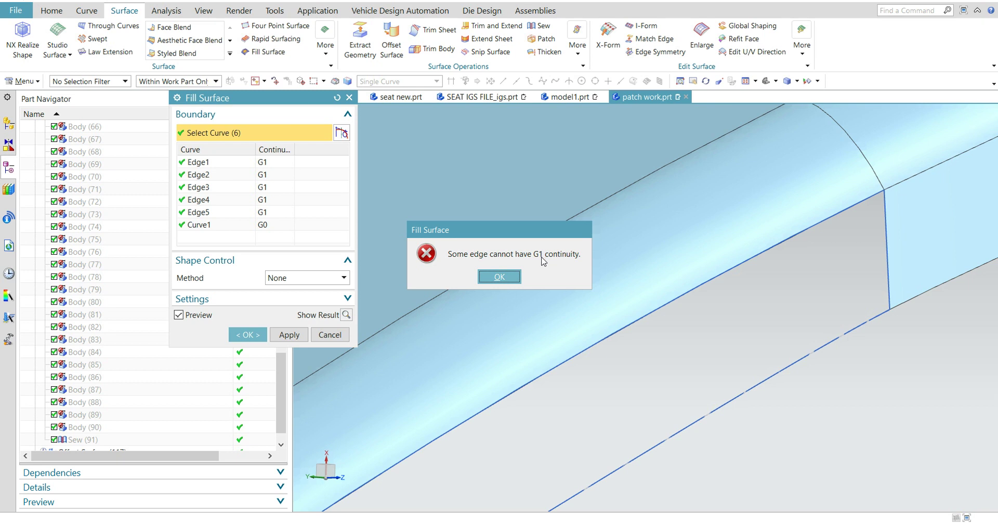
pyautogui.click(507, 275)
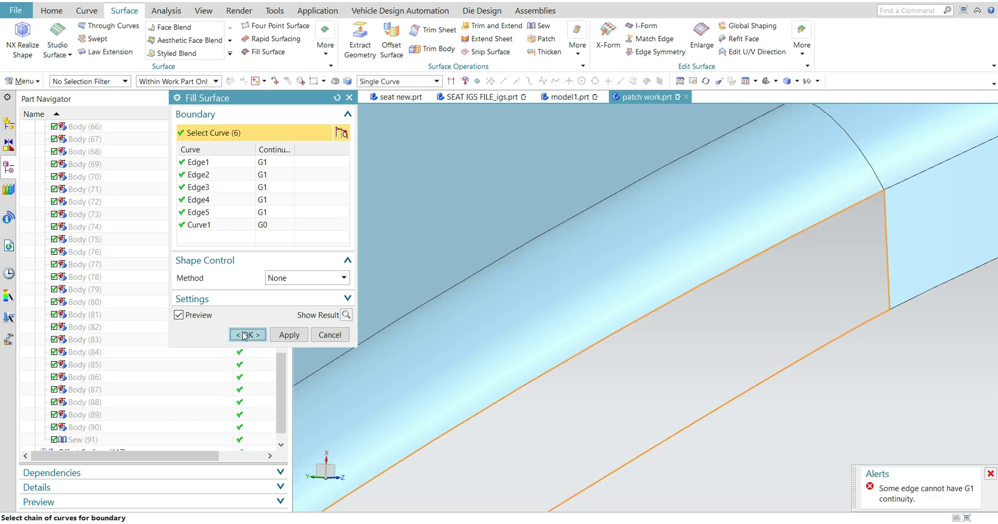
pyautogui.click(343, 332)
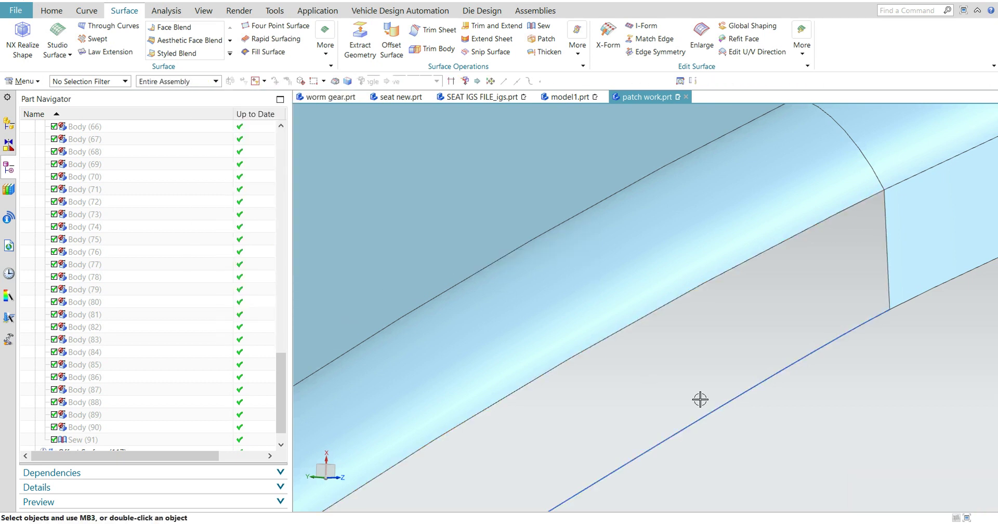
pyautogui.scroll(3, 693, 416)
# Step: Pick the two vertical gap edges as Through Curves sections
pyautogui.keyDown('shift'); pyautogui.moveTo(741, 437); pyautogui.dragTo(695, 366, button='middle'); pyautogui.keyUp('shift')
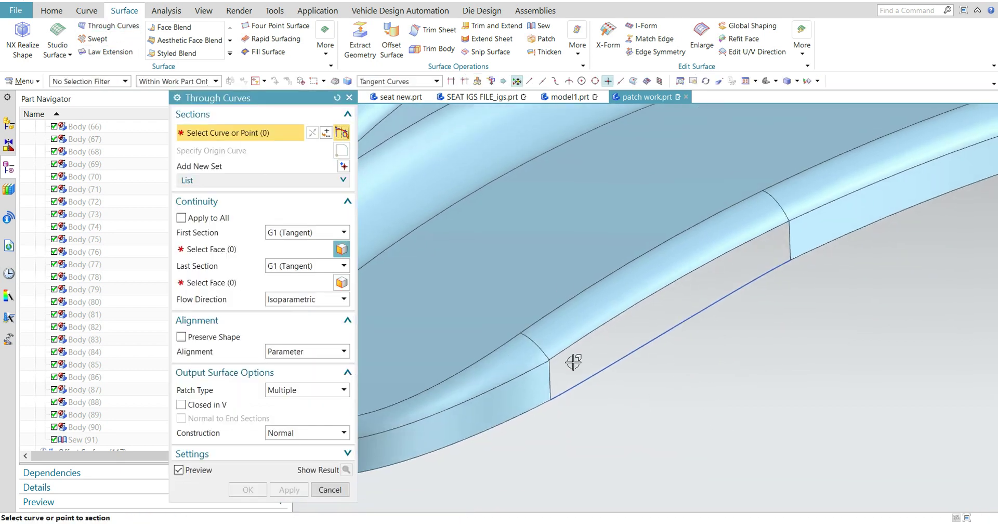
pyautogui.scroll(3, 573, 362)
pyautogui.scroll(3, 525, 396)
pyautogui.click(496, 366)
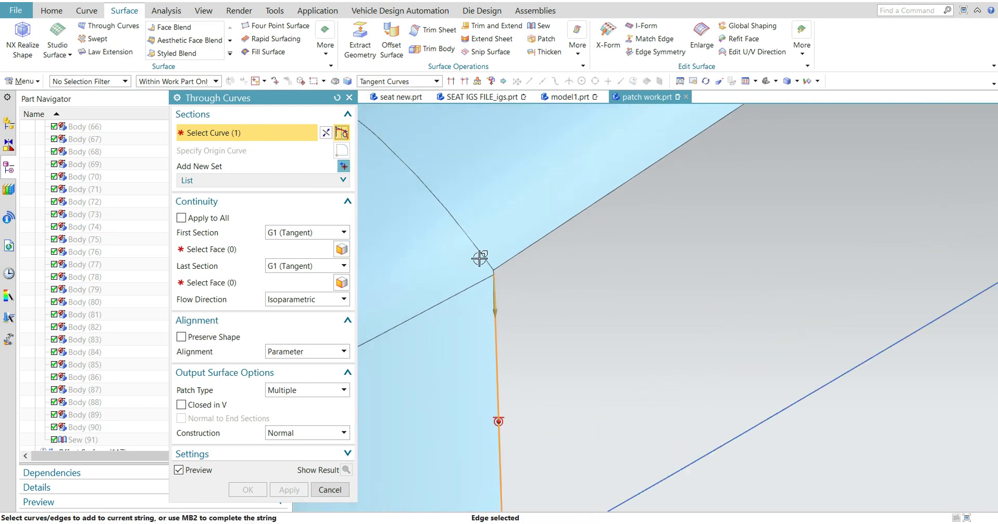
pyautogui.scroll(2, 553, 265)
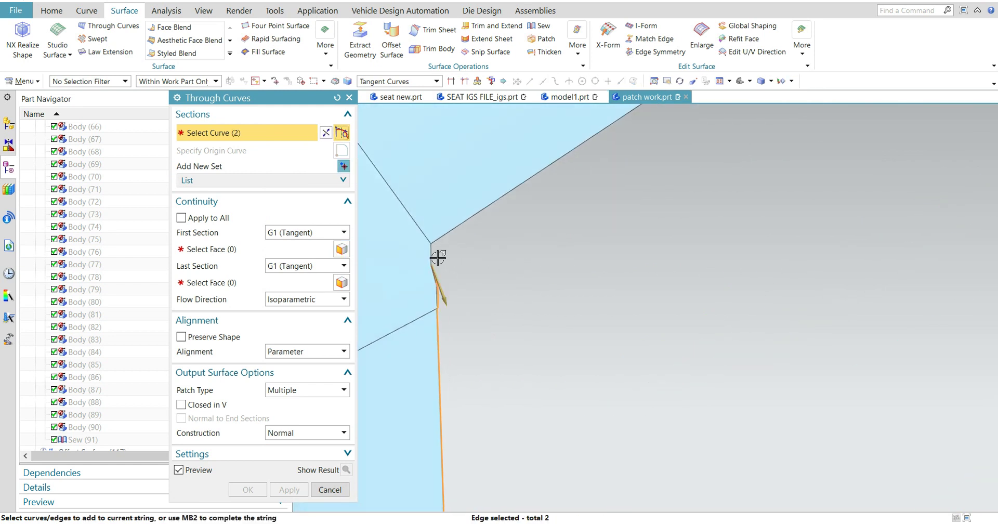
pyautogui.middleClick(525, 265)
pyautogui.scroll(-2, 639, 302)
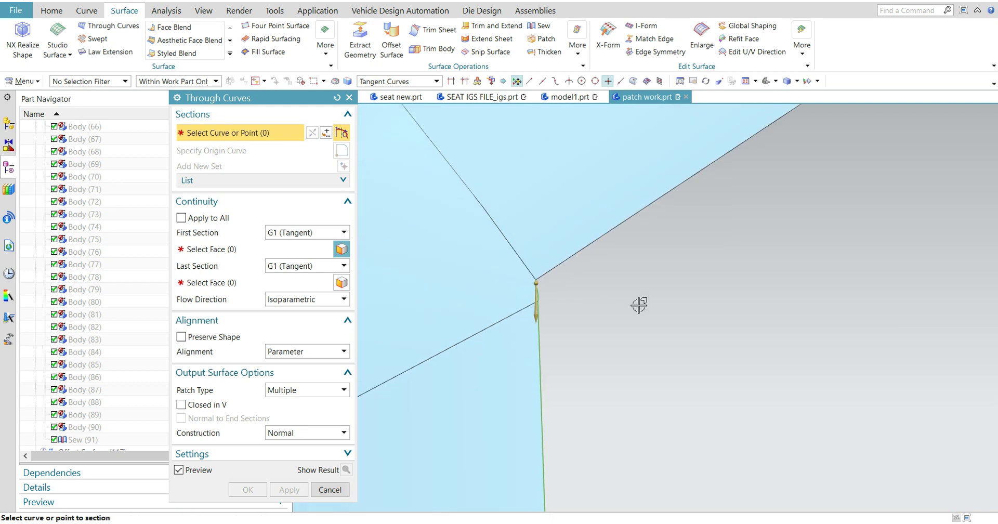
pyautogui.scroll(-2, 737, 317)
pyautogui.moveTo(754, 317)
pyautogui.mouseDown(button='middle')
pyautogui.moveTo(644, 376)
pyautogui.moveTo(739, 305)
pyautogui.moveTo(592, 398)
pyautogui.moveTo(575, 397)
pyautogui.moveTo(569, 371)
pyautogui.mouseUp(button='middle')
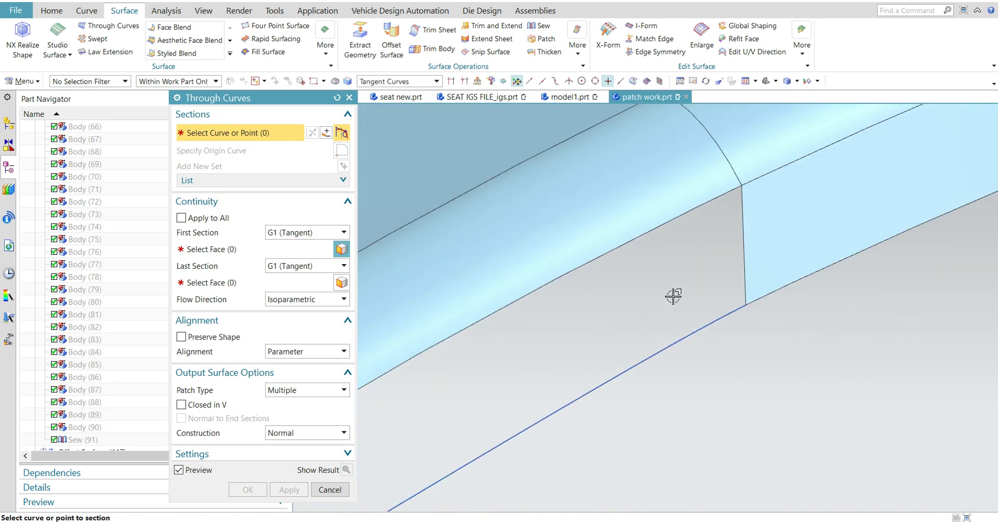
pyautogui.click(740, 240)
pyautogui.scroll(-4, 660, 315)
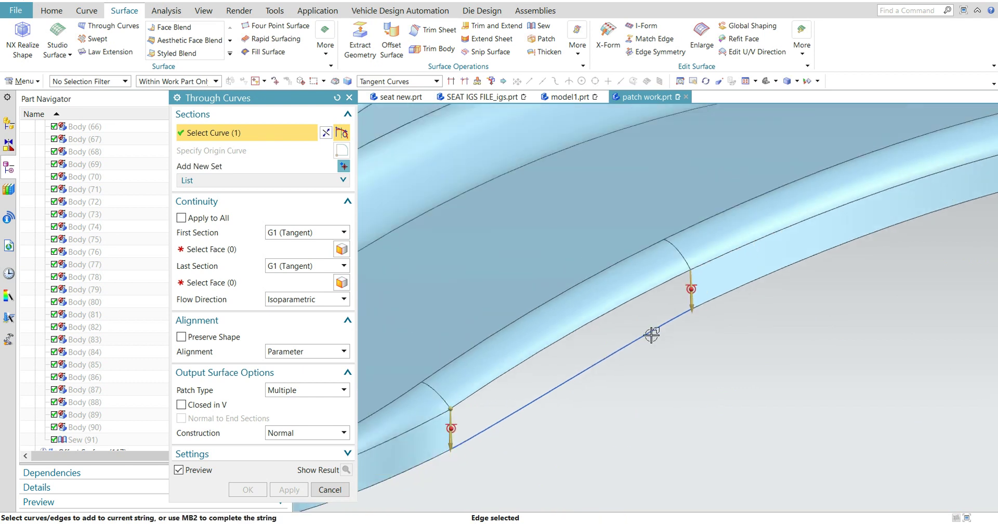
pyautogui.keyDown('shift'); pyautogui.moveTo(651, 353); pyautogui.dragTo(719, 292, button='middle'); pyautogui.keyUp('shift')
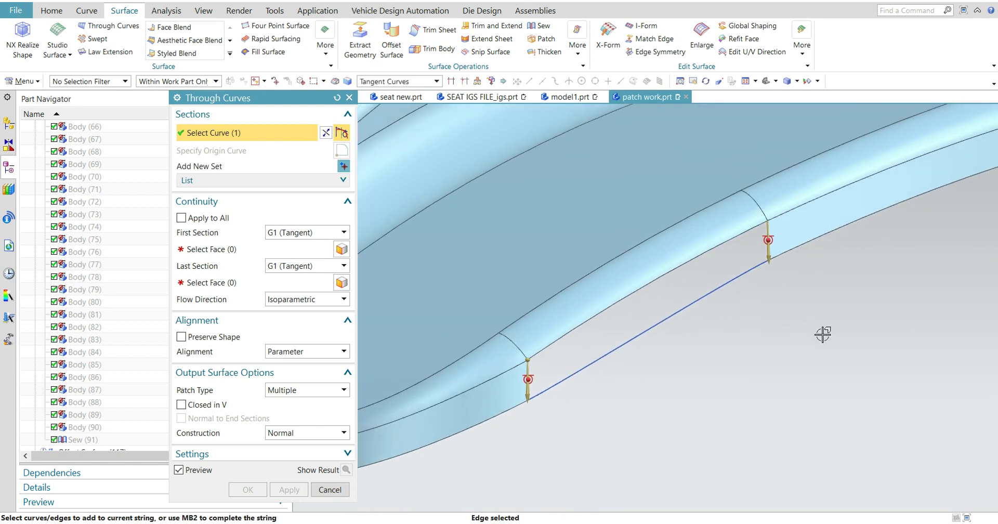
# Step: Set G1 tangency to the neighbouring faces at first and last sections and create the patch
pyautogui.click(232, 250)
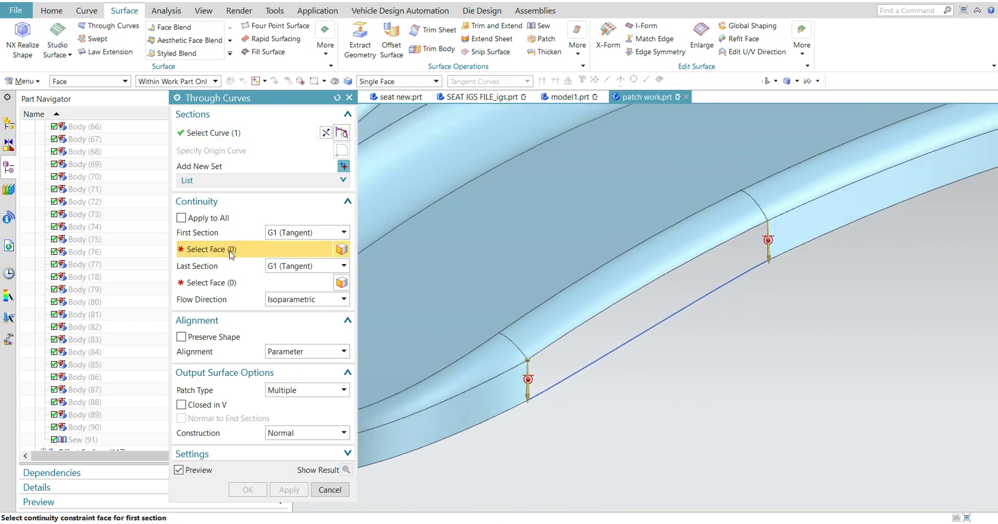
pyautogui.click(488, 412)
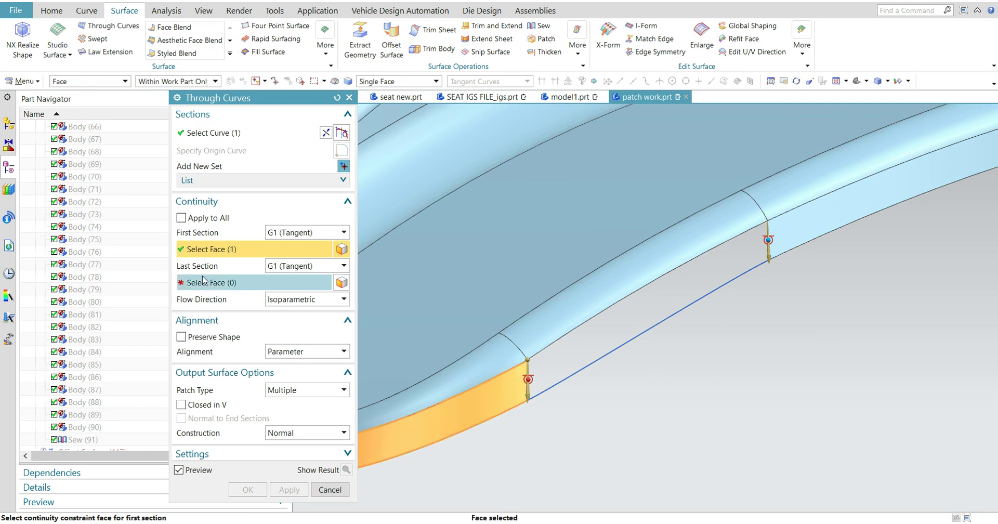
pyautogui.click(827, 214)
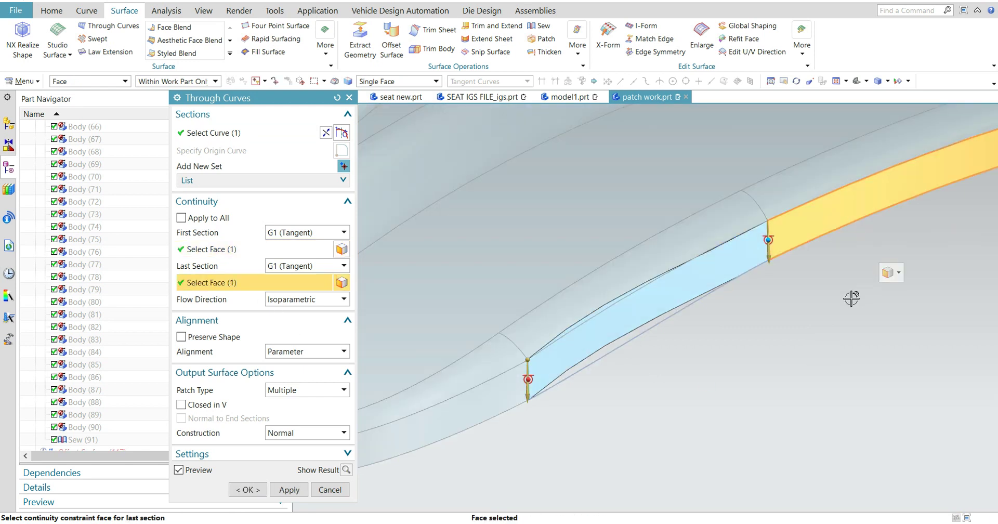
pyautogui.scroll(2, 688, 323)
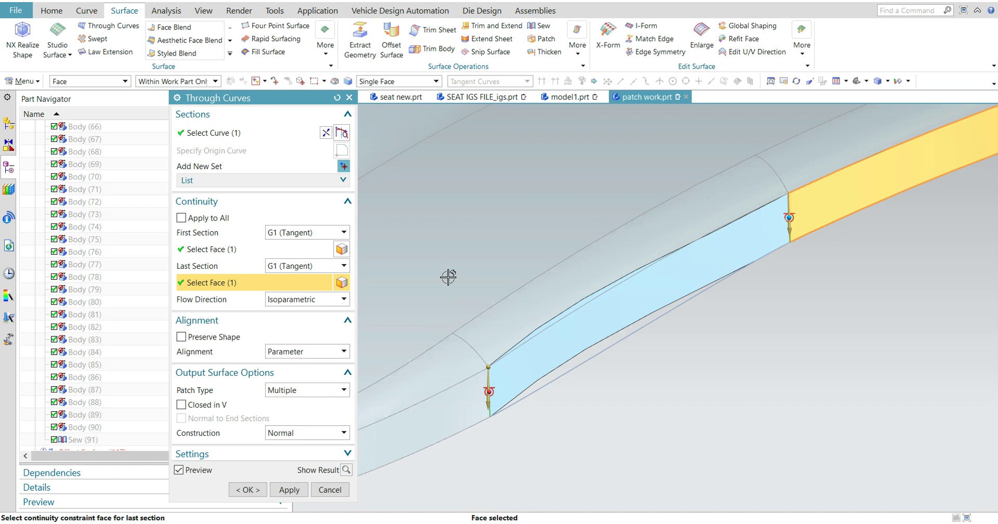
pyautogui.click(257, 491)
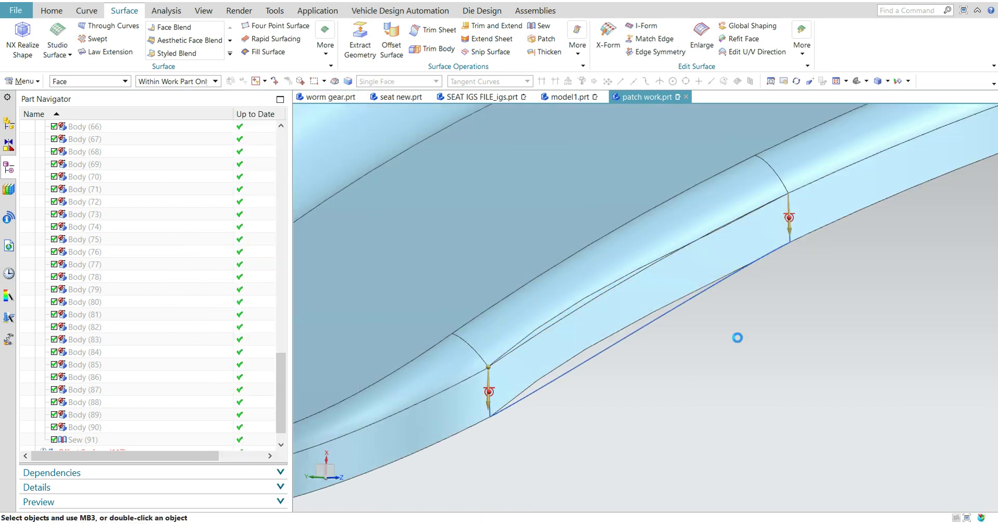
# Step: Select and delete the Through Curves (119) patch
pyautogui.scroll(3, 735, 289)
pyautogui.scroll(3, 627, 331)
pyautogui.scroll(-3, 628, 331)
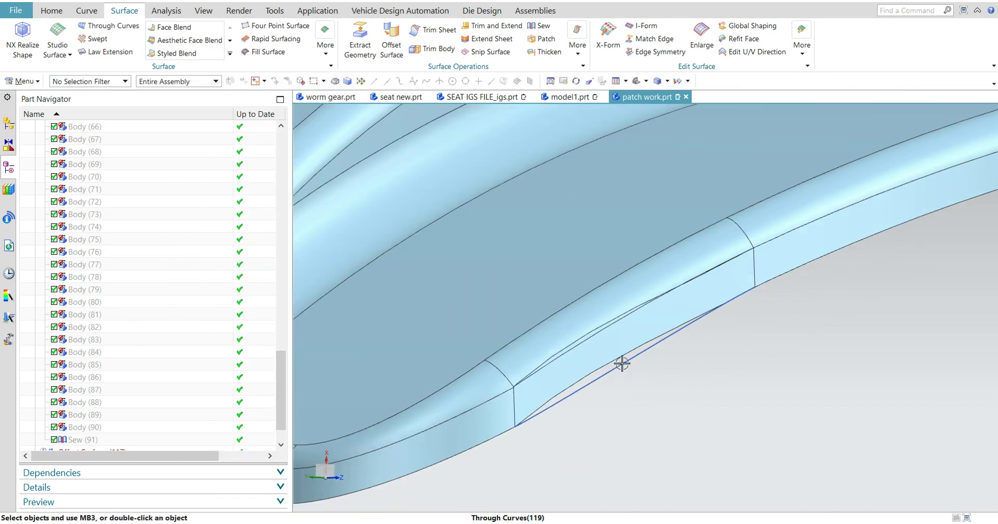
pyautogui.moveTo(621, 361)
pyautogui.mouseDown(button='middle')
pyautogui.moveTo(713, 390)
pyautogui.moveTo(703, 399)
pyautogui.moveTo(765, 287)
pyautogui.moveTo(697, 332)
pyautogui.moveTo(688, 350)
pyautogui.moveTo(594, 390)
pyautogui.mouseUp(button='middle')
pyautogui.click(599, 389)
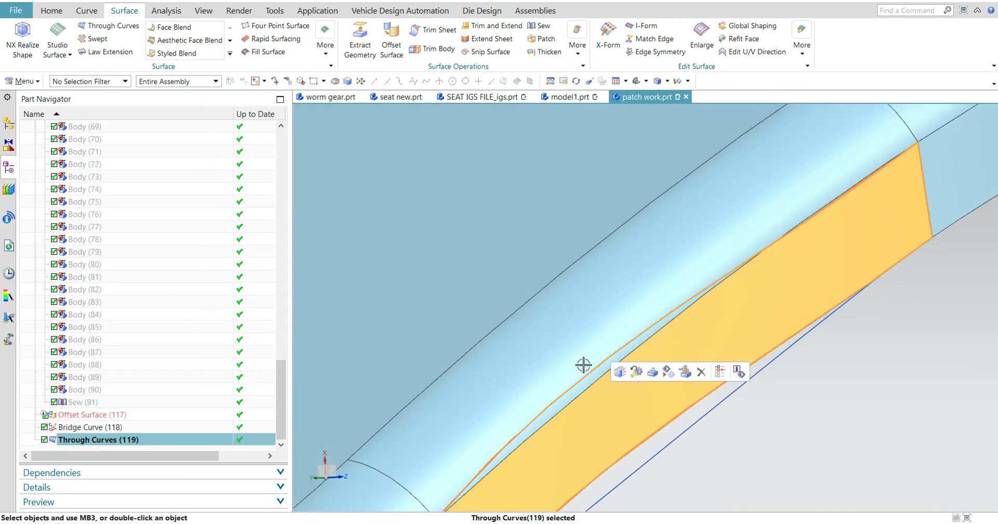
pyautogui.click(578, 349)
pyautogui.press('Escape')
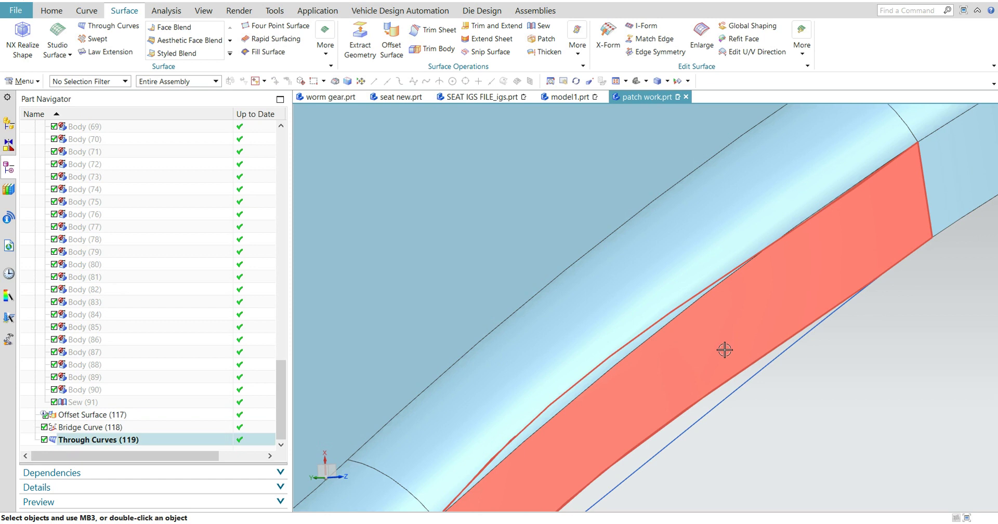
pyautogui.moveTo(724, 350)
pyautogui.mouseDown(button='middle')
pyautogui.moveTo(802, 387)
pyautogui.moveTo(817, 426)
pyautogui.moveTo(753, 376)
pyautogui.mouseUp(button='middle')
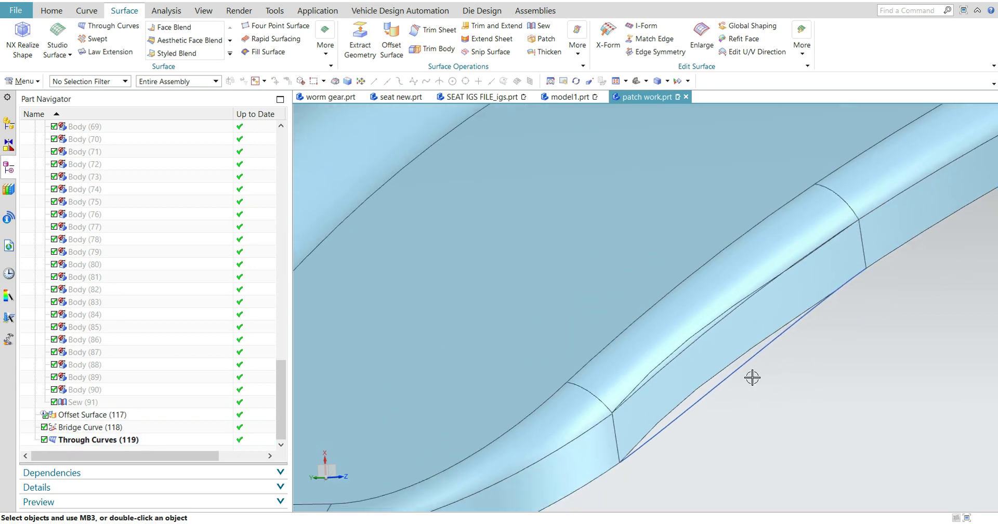
pyautogui.click(752, 375)
pyautogui.press('Delete')
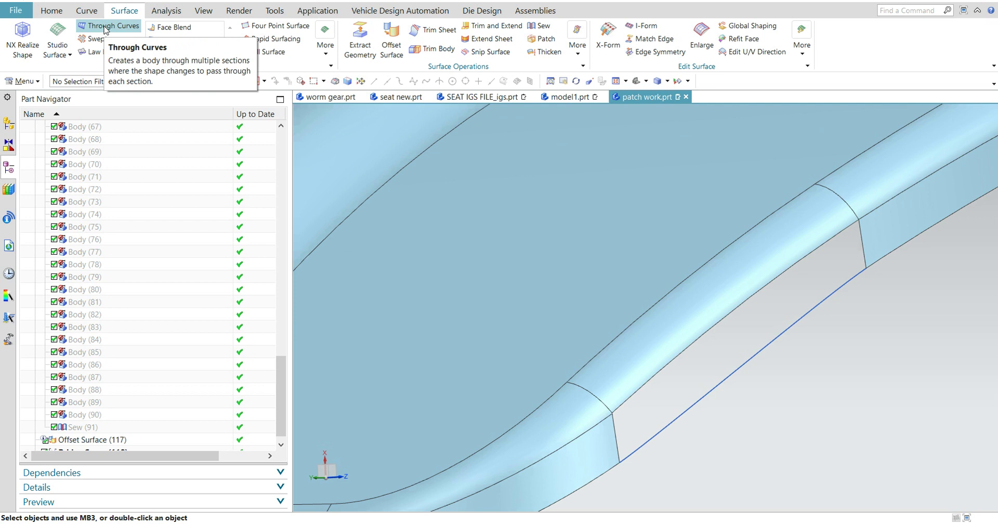
# Step: Start a Through Curve Mesh from the Studio Surface dropdown
pyautogui.click(58, 51)
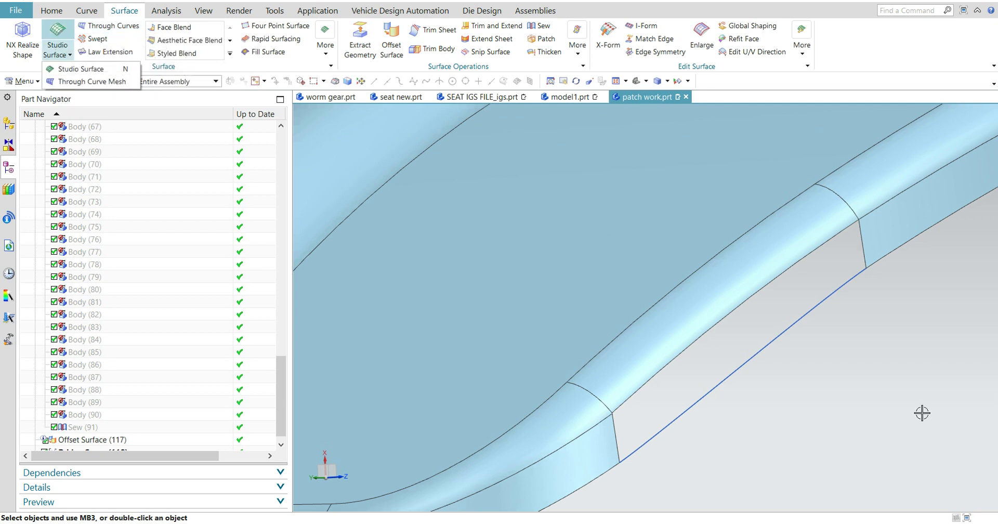
pyautogui.click(90, 82)
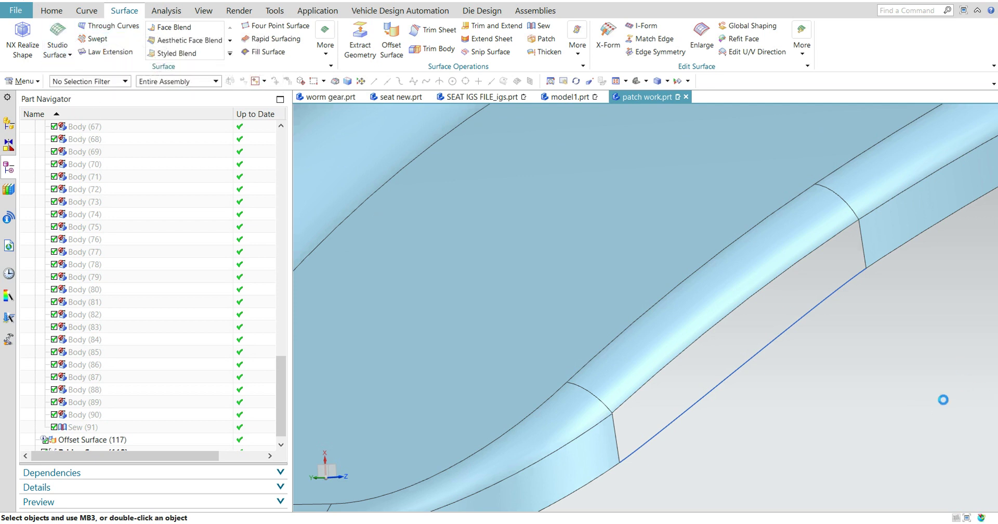
pyautogui.scroll(1, 741, 455)
# Step: Pick the red edge chain as a section, then cancel after the 'Some section is not G0 or bad' error
pyautogui.scroll(1, 665, 473)
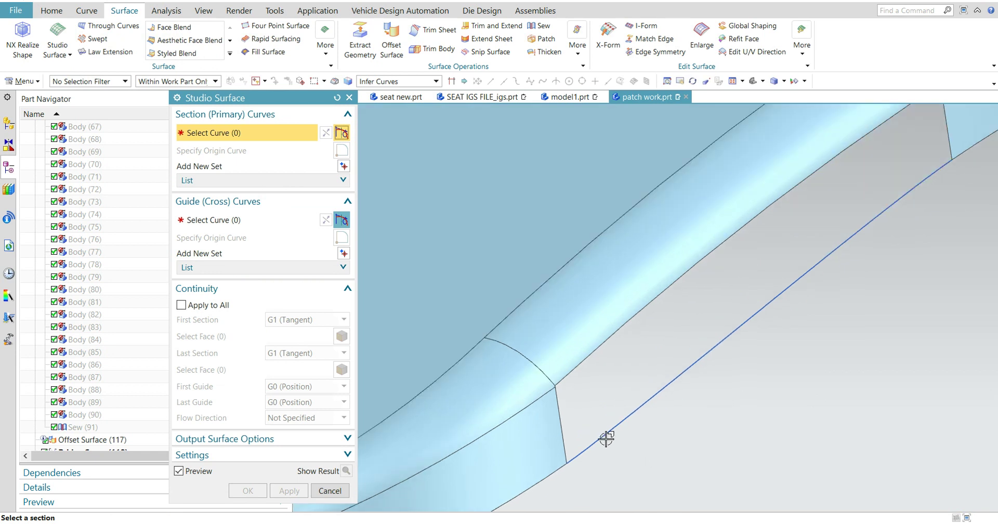
pyautogui.click(564, 417)
pyautogui.scroll(1, 562, 385)
pyautogui.scroll(1, 615, 334)
pyautogui.scroll(1, 548, 421)
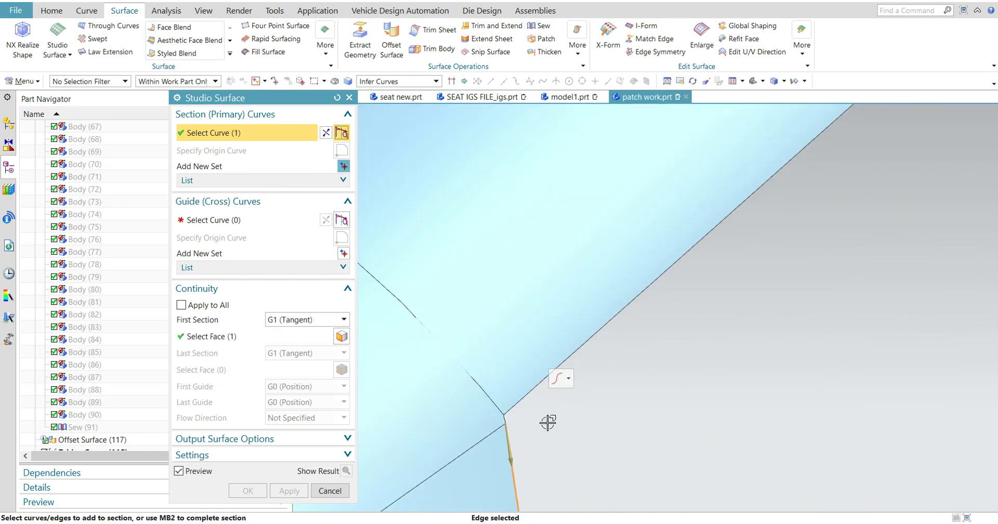
pyautogui.scroll(1, 492, 407)
pyautogui.scroll(1, 492, 407)
pyautogui.click(470, 402)
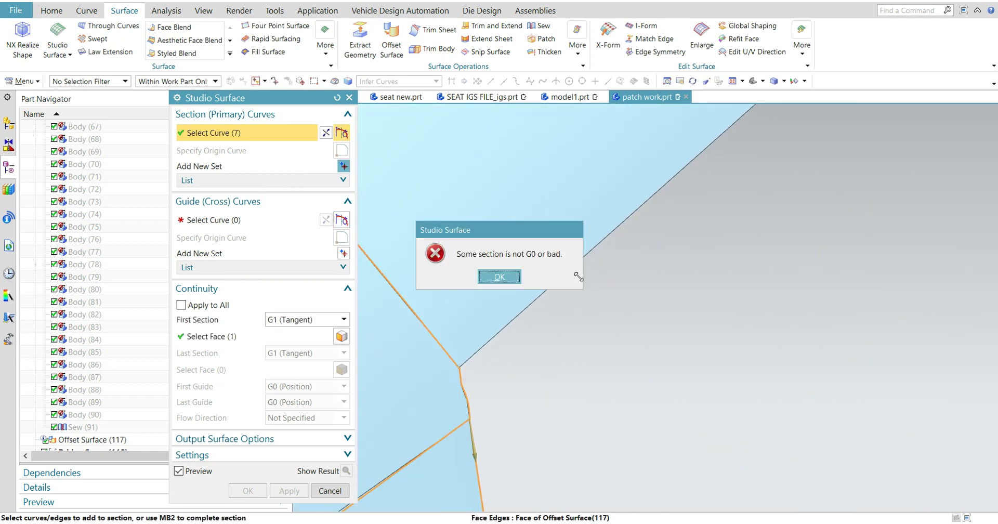
pyautogui.press('Escape')
pyautogui.scroll(-2, 582, 318)
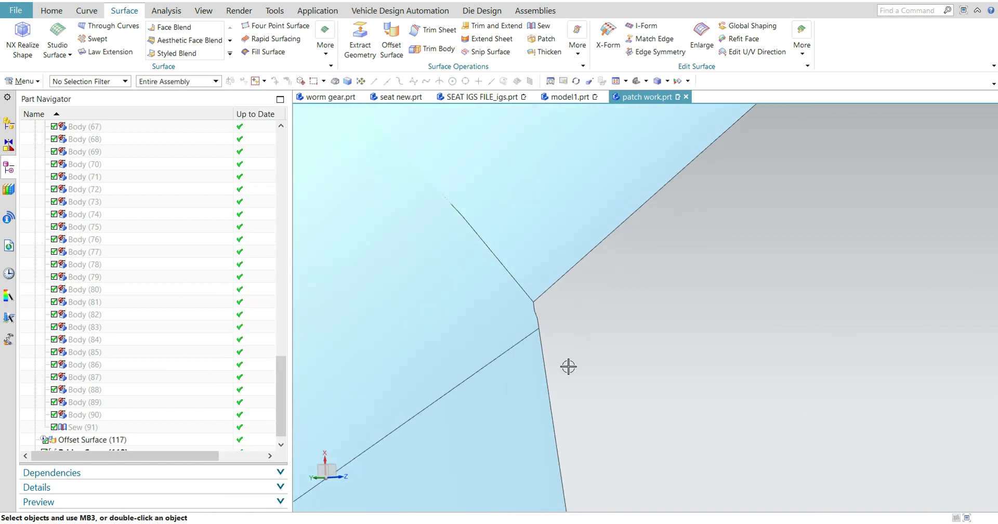
pyautogui.scroll(-1, 571, 353)
pyautogui.scroll(-2, 577, 331)
pyautogui.scroll(1, 606, 281)
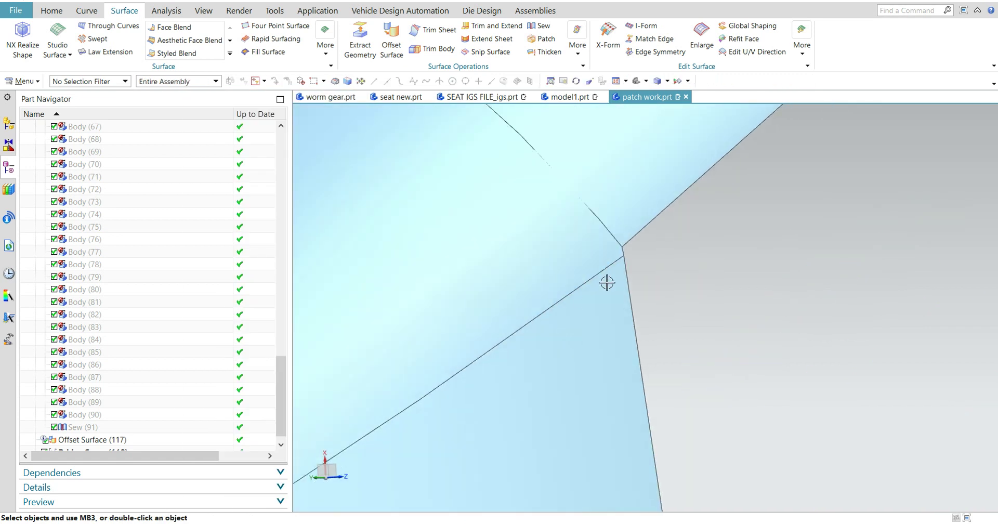
pyautogui.scroll(1, 684, 246)
pyautogui.scroll(-1, 706, 330)
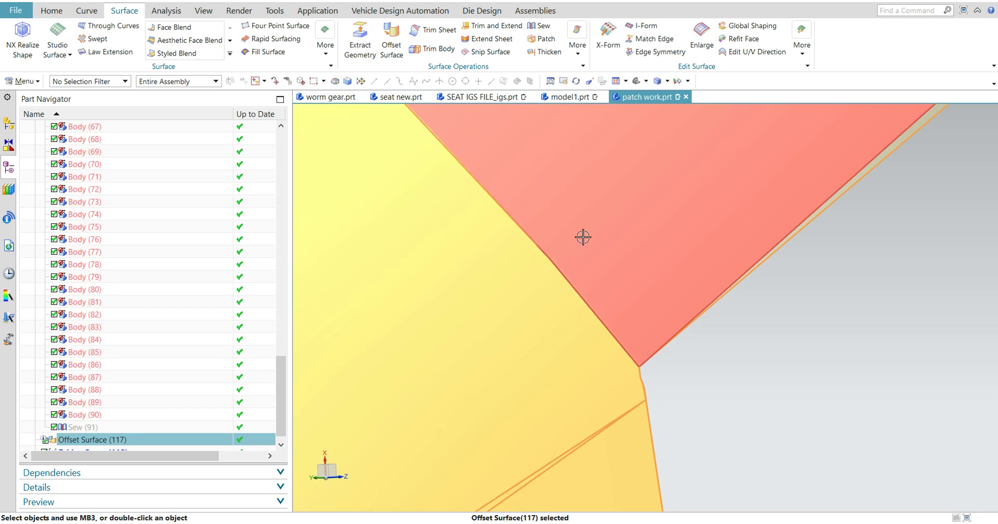
pyautogui.scroll(1, 888, 353)
pyautogui.scroll(1, 701, 405)
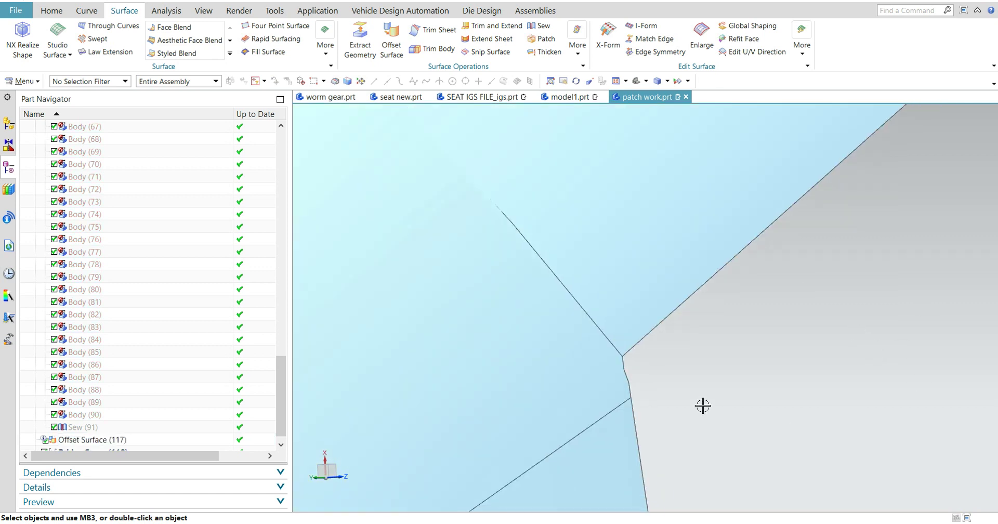
pyautogui.scroll(1, 701, 406)
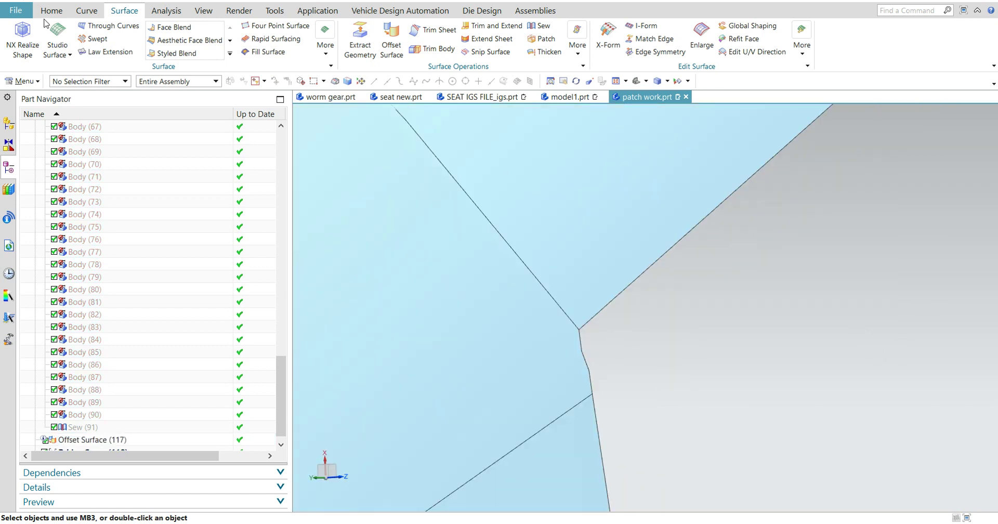
# Step: Extend the two gap-corner sheet edges by 0.5 mm with Extend Sheet
pyautogui.click(489, 39)
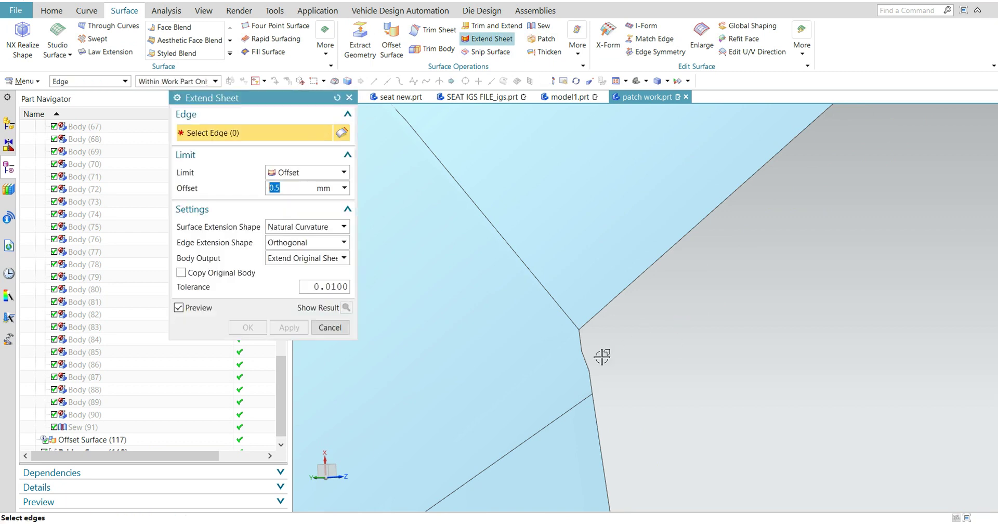
pyautogui.click(586, 359)
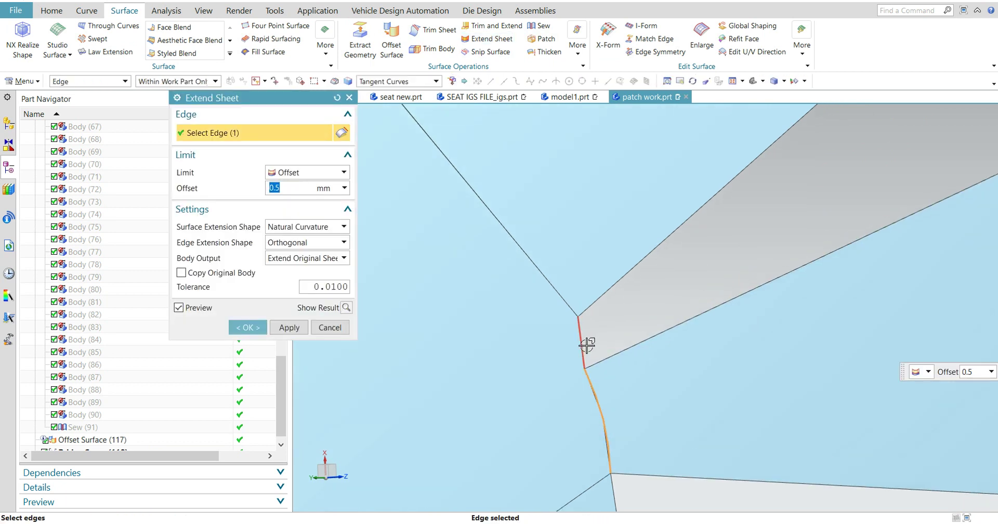
pyautogui.click(587, 345)
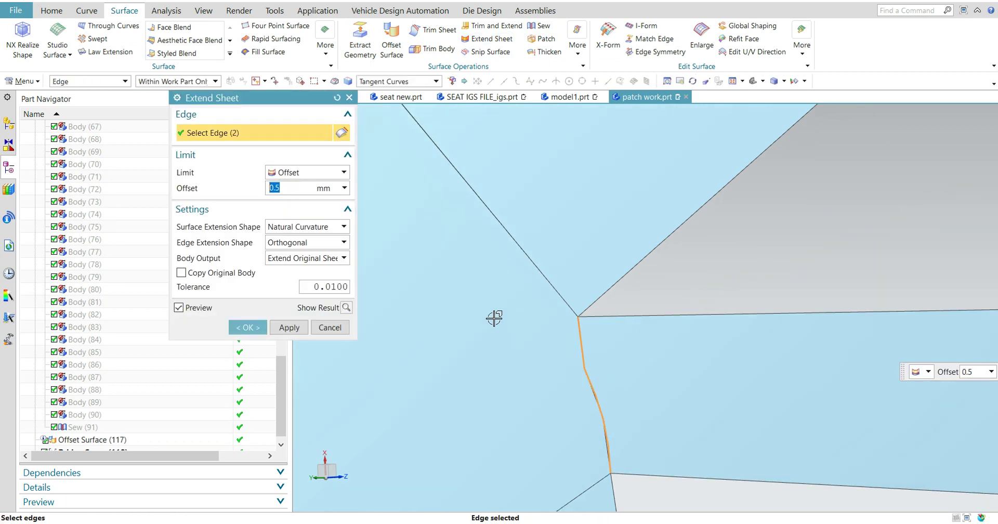
pyautogui.click(251, 336)
pyautogui.scroll(-3, 742, 287)
pyautogui.scroll(2, 749, 327)
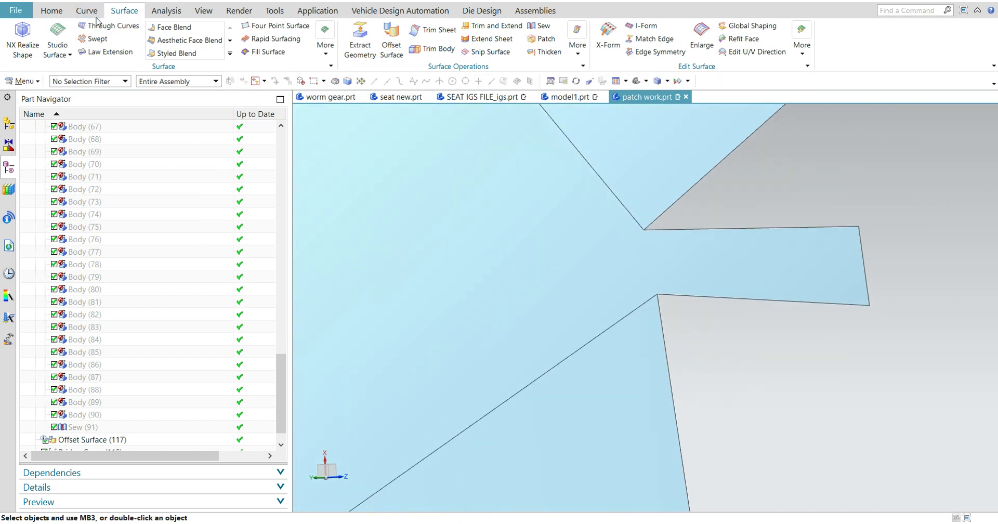
pyautogui.click(96, 18)
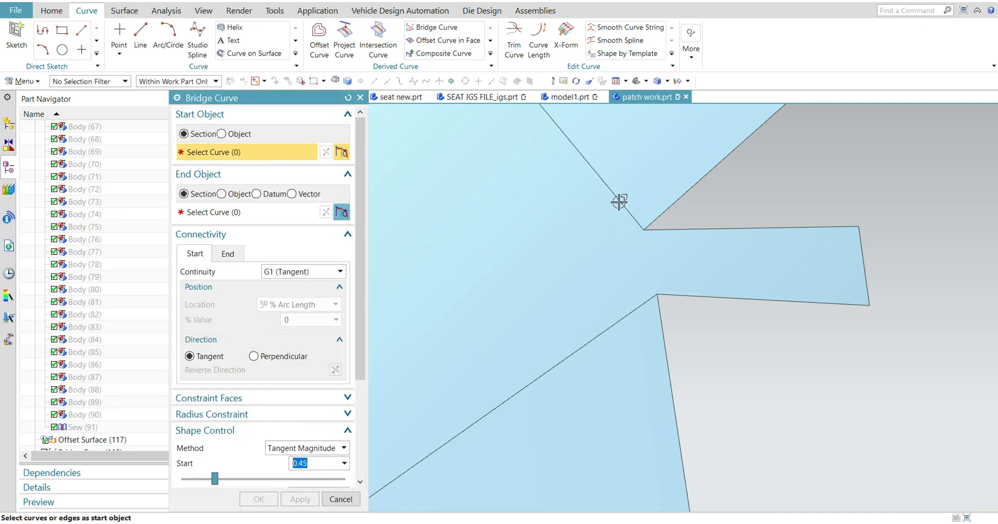
# Step: Complete the bridge curve from the upper slanted edge to the lower slanted edge
pyautogui.click(620, 200)
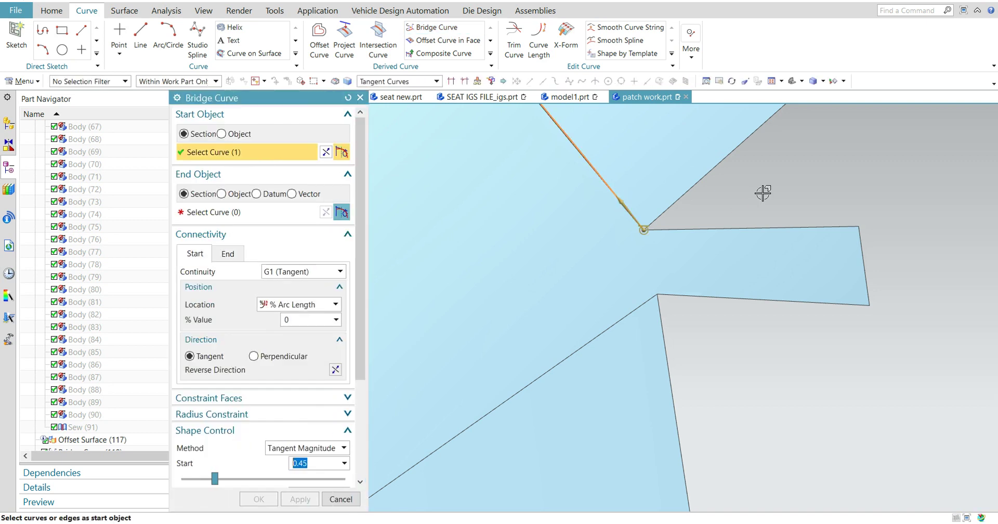
pyautogui.click(667, 311)
pyautogui.scroll(5, 688, 262)
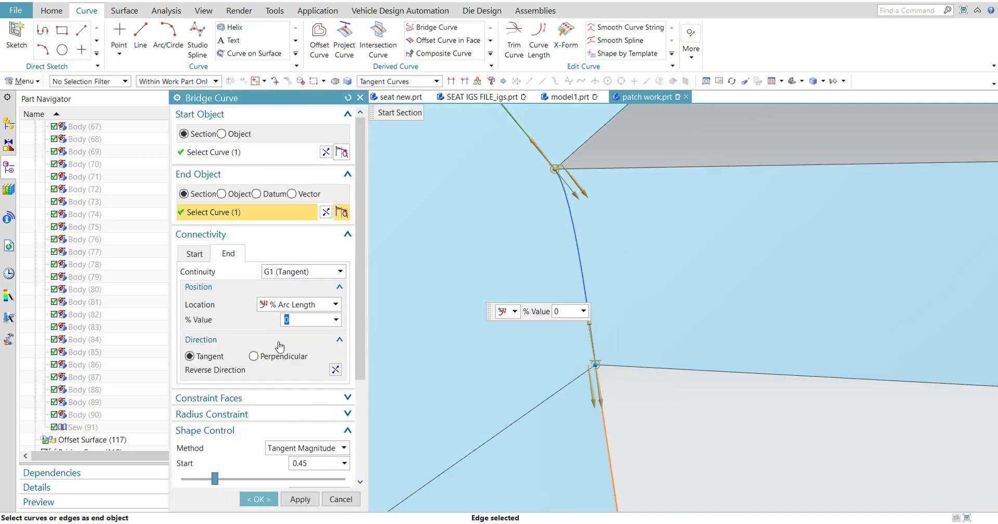
pyautogui.click(258, 499)
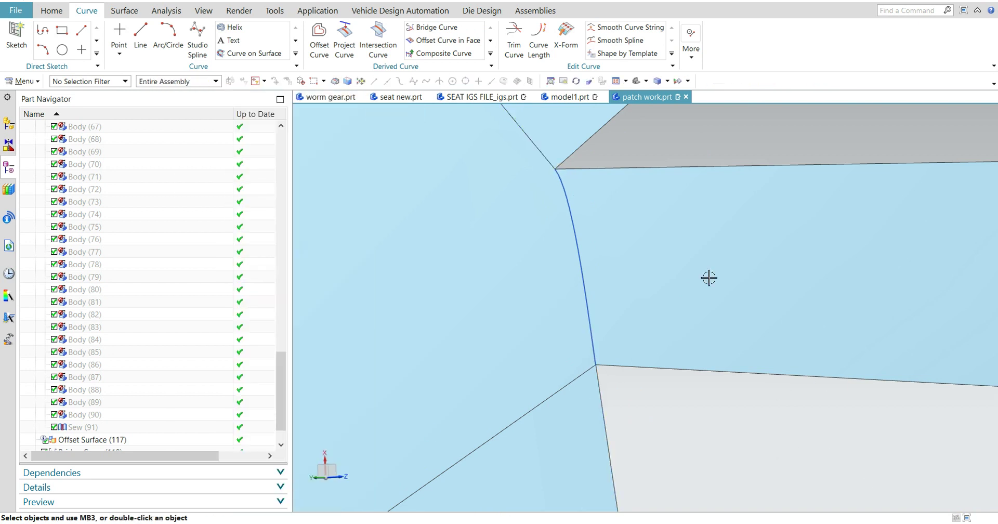
# Step: Trim the extended sheet back along the bridge curve, keeping the picked region
pyautogui.click(165, 11)
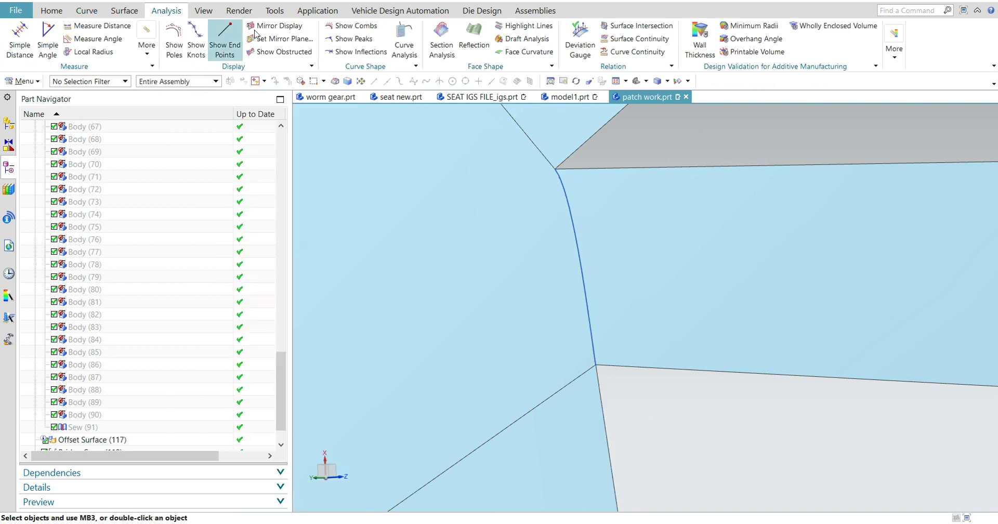
pyautogui.click(125, 10)
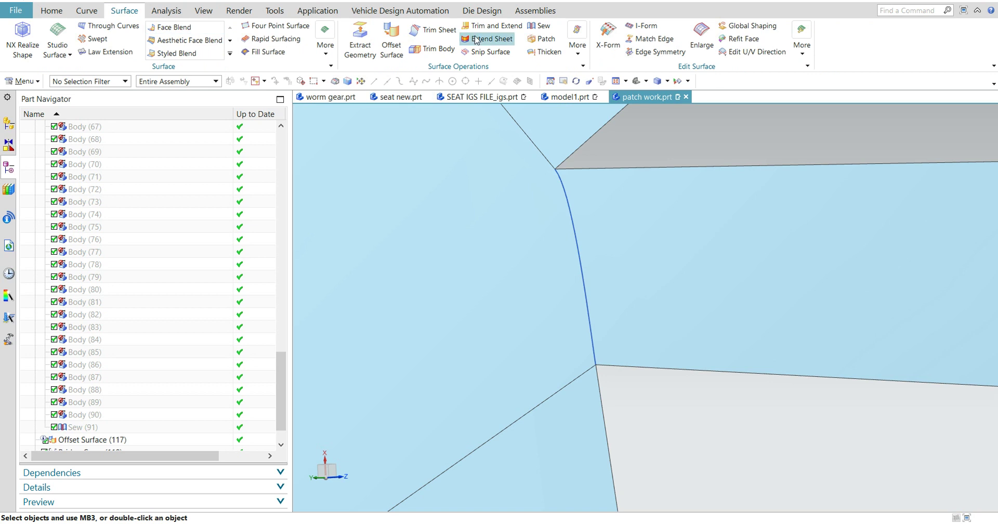
pyautogui.click(432, 30)
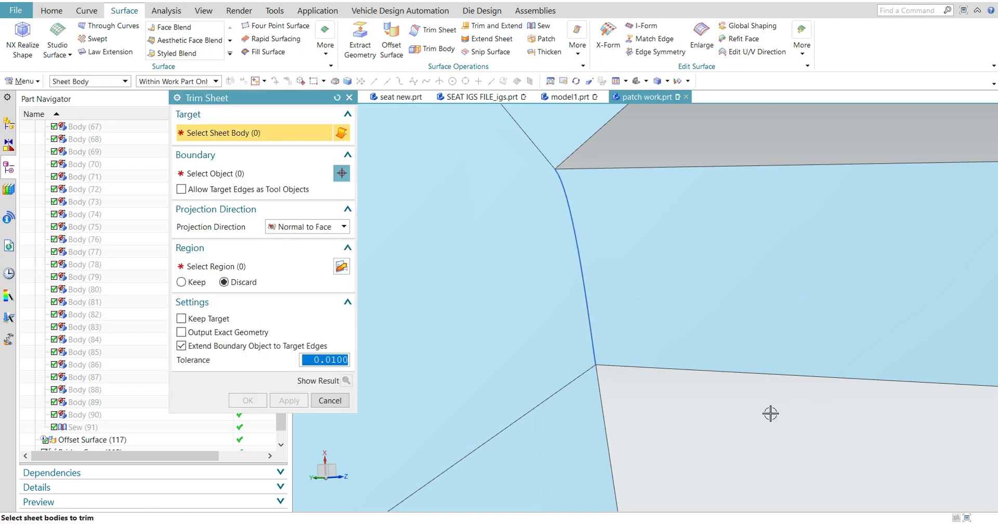
pyautogui.click(722, 300)
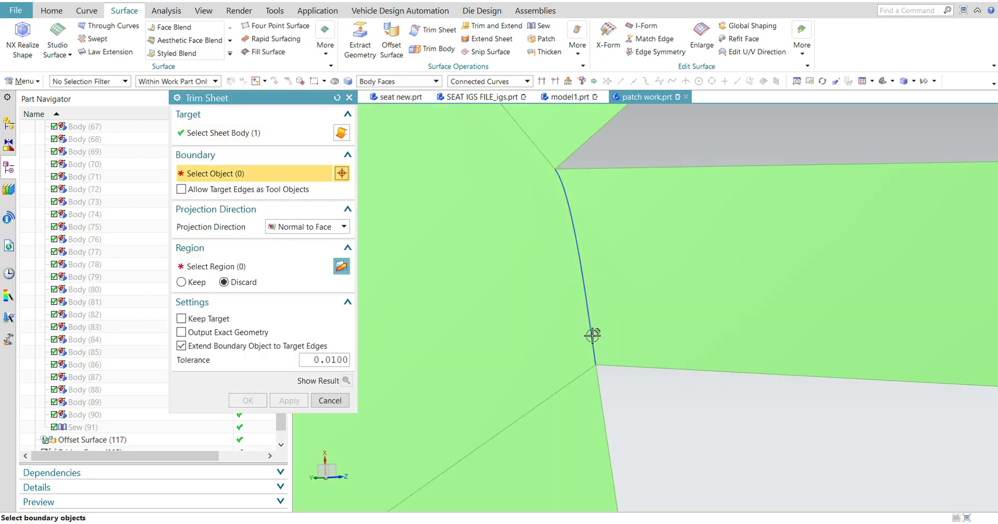
pyautogui.click(248, 400)
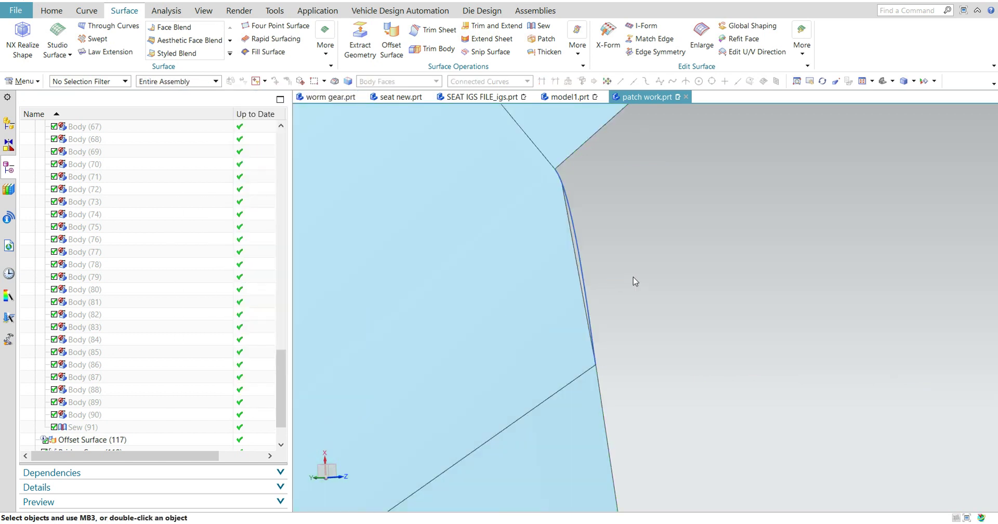
# Step: Hide the offset surface, then show Offset Surface (117) again from the Part Navigator
pyautogui.rightClick(521, 219)
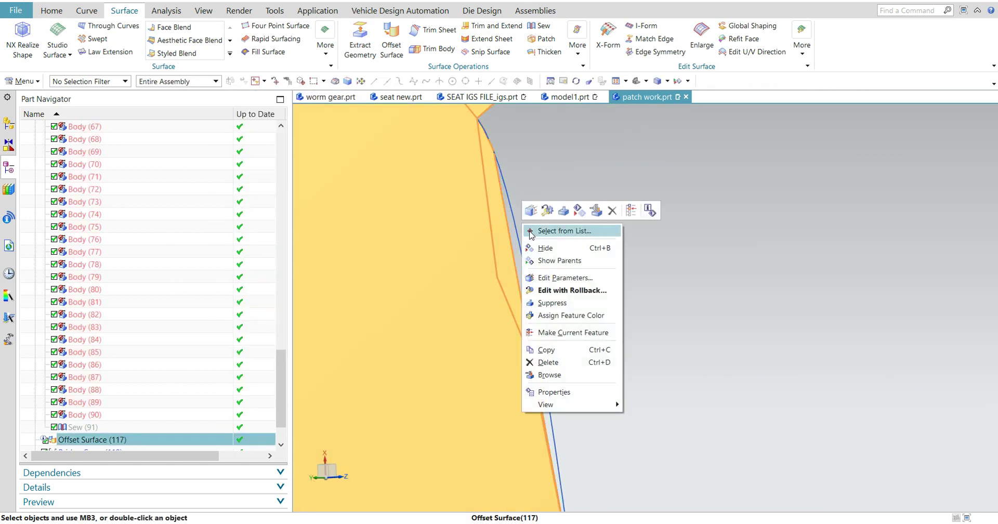
pyautogui.click(543, 245)
pyautogui.scroll(-2, 119, 400)
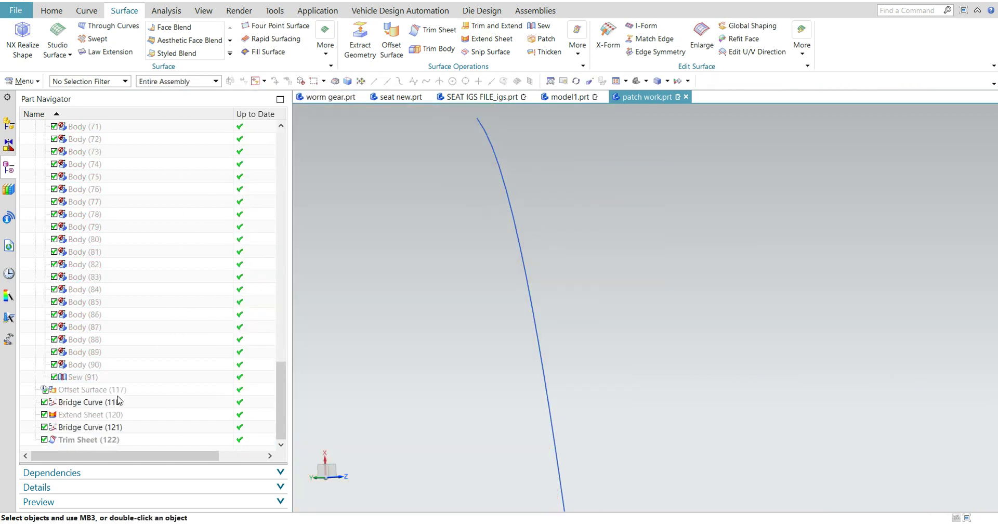
pyautogui.rightClick(73, 389)
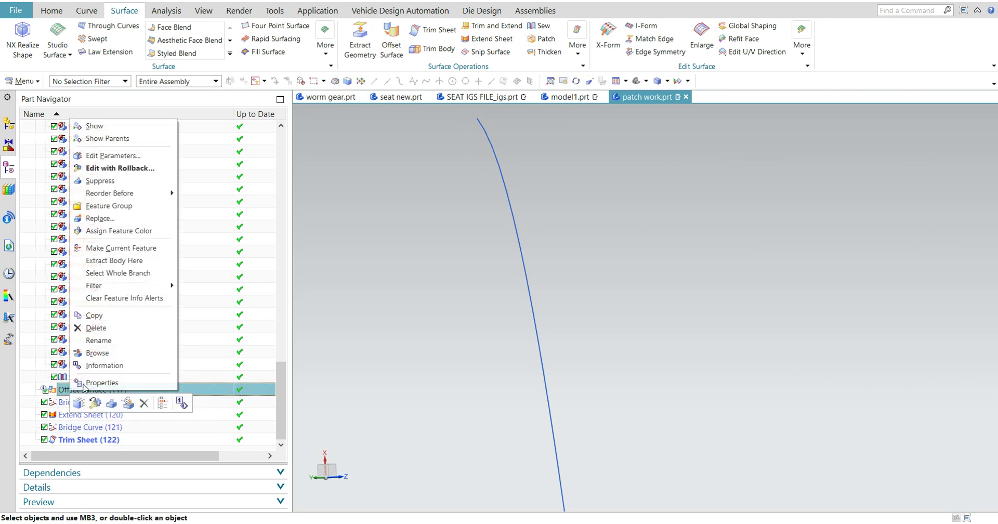
pyautogui.click(86, 127)
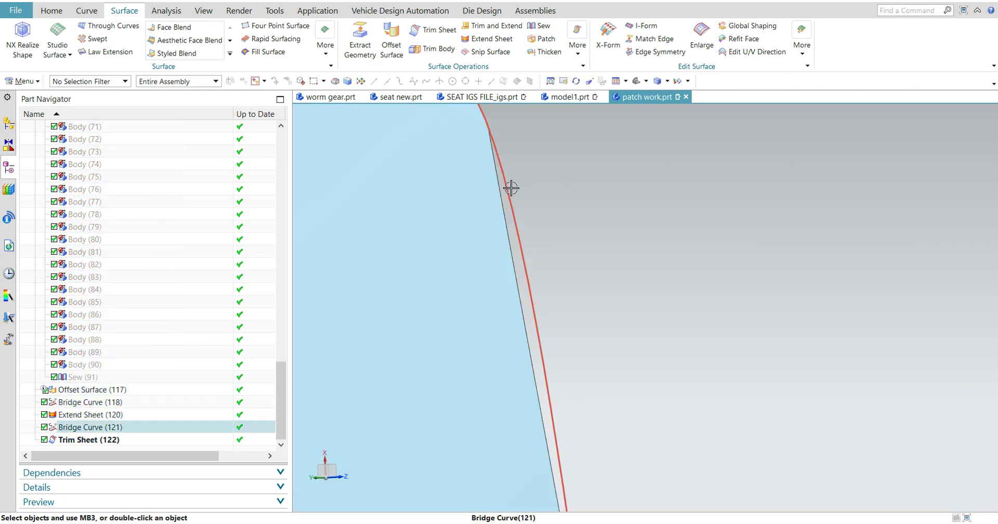
# Step: Hide Bridge Curve (121) and orbit the view along the gap edge
pyautogui.rightClick(511, 184)
pyautogui.click(535, 214)
pyautogui.moveTo(656, 224)
pyautogui.mouseDown(button='middle')
pyautogui.moveTo(684, 279)
pyautogui.moveTo(750, 305)
pyautogui.moveTo(627, 330)
pyautogui.mouseUp(button='middle')
pyautogui.scroll(-3, 627, 330)
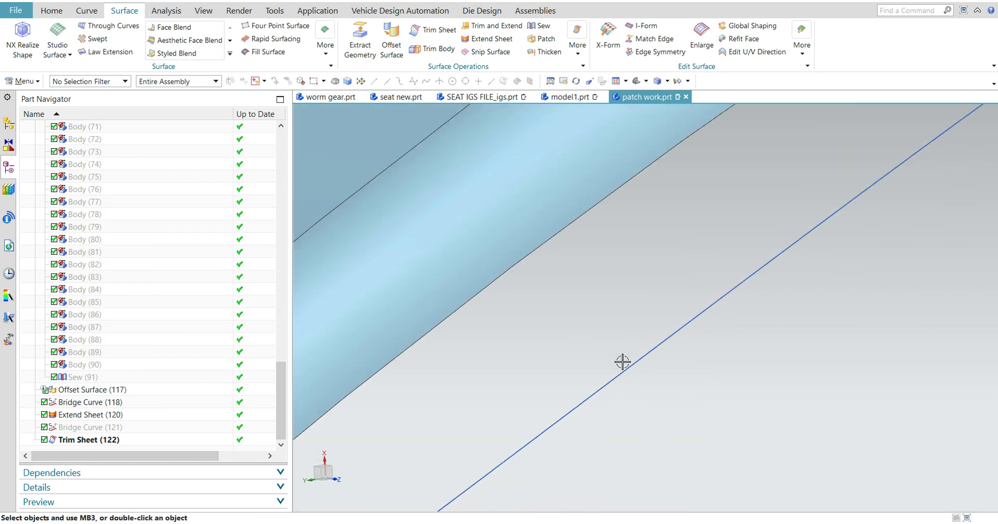
pyautogui.scroll(-3, 622, 360)
pyautogui.moveTo(563, 372)
pyautogui.mouseDown(button='middle')
pyautogui.moveTo(829, 246)
pyautogui.moveTo(809, 263)
pyautogui.moveTo(839, 239)
pyautogui.mouseUp(button='middle')
pyautogui.scroll(2, 679, 340)
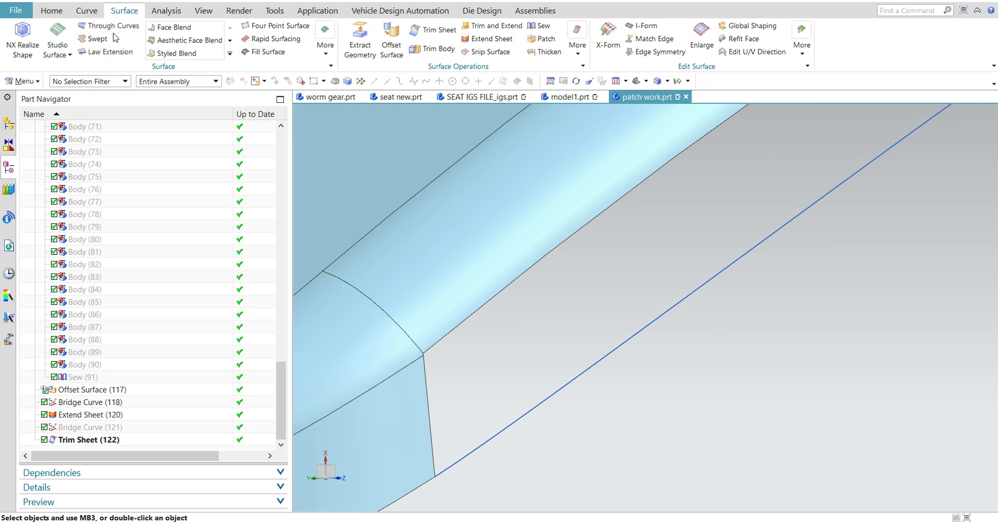
# Step: Start a Studio Surface using the trimmed sheet's end edges and the opposite end edge as sections
pyautogui.click(58, 50)
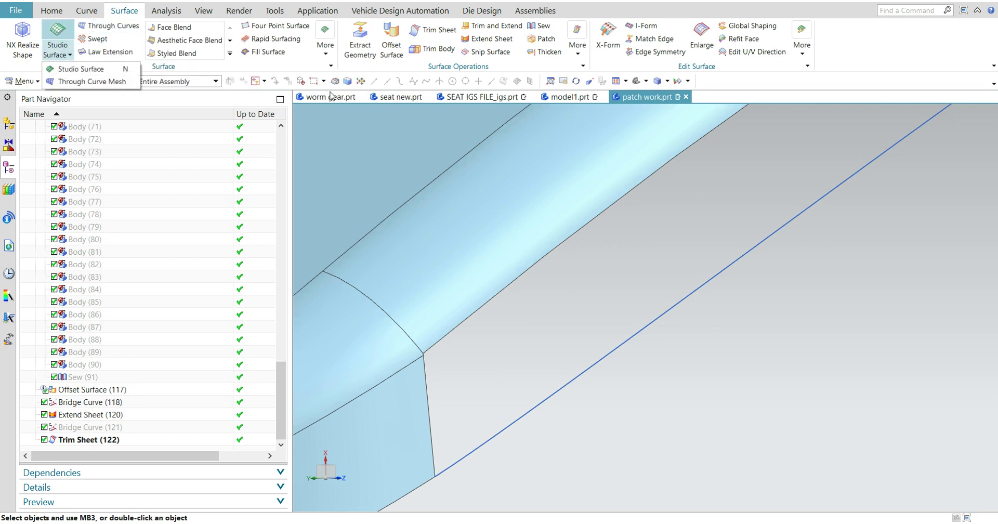
pyautogui.click(80, 68)
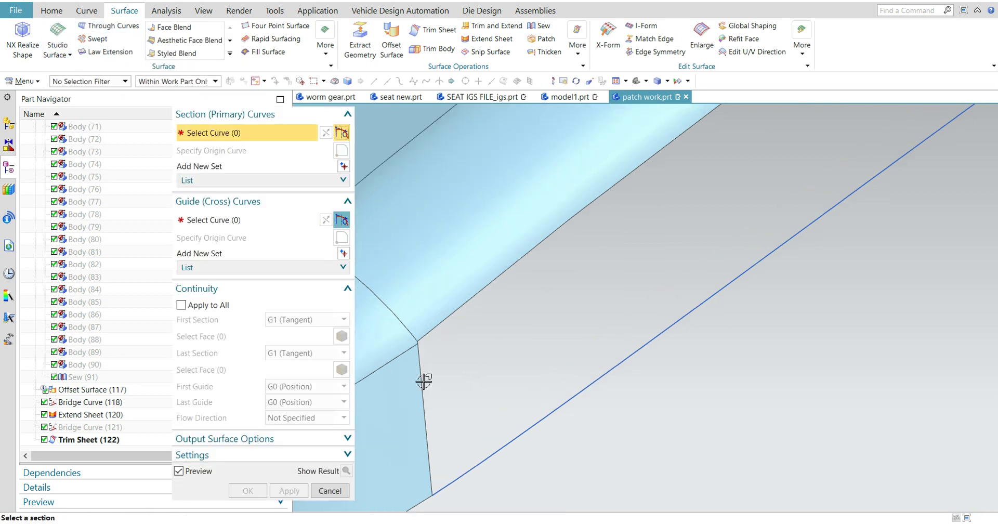
pyautogui.click(421, 363)
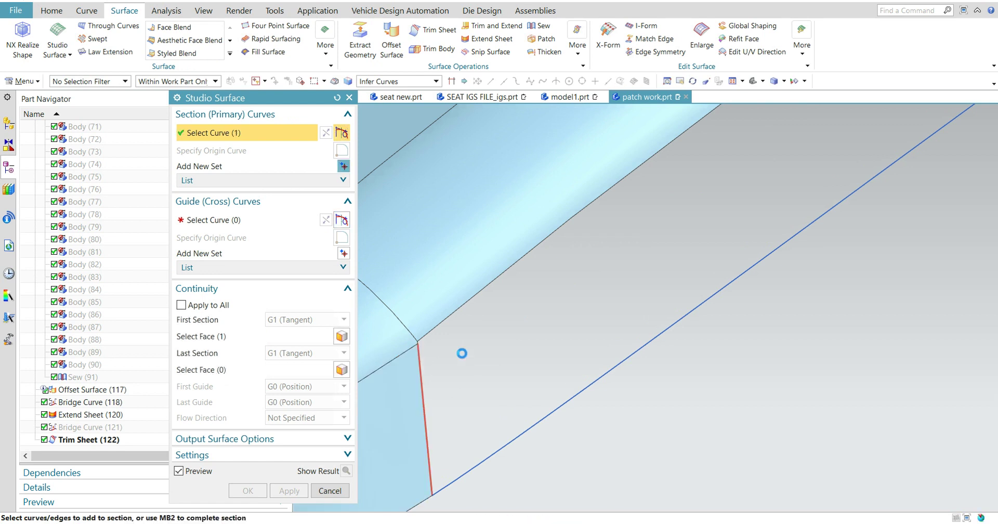
pyautogui.scroll(3, 412, 334)
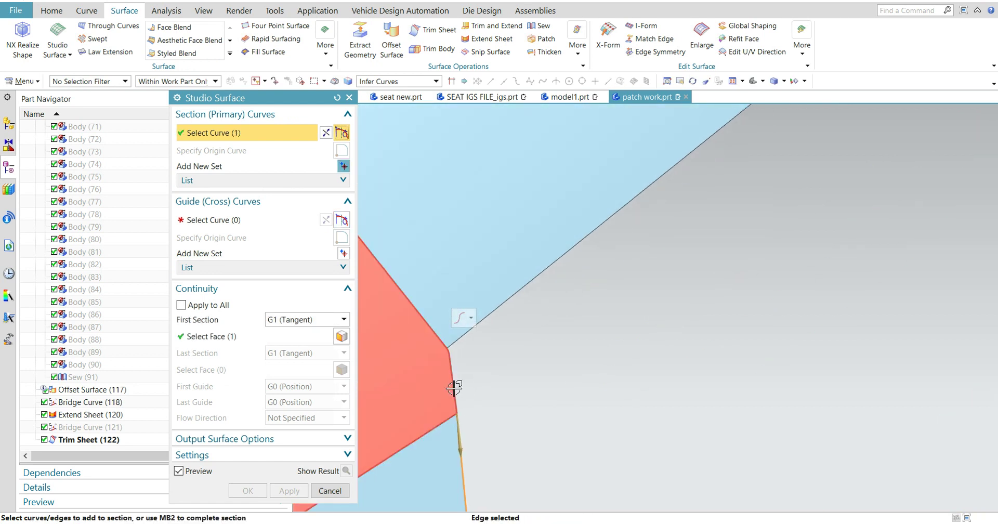
pyautogui.click(453, 379)
pyautogui.middleClick(539, 322)
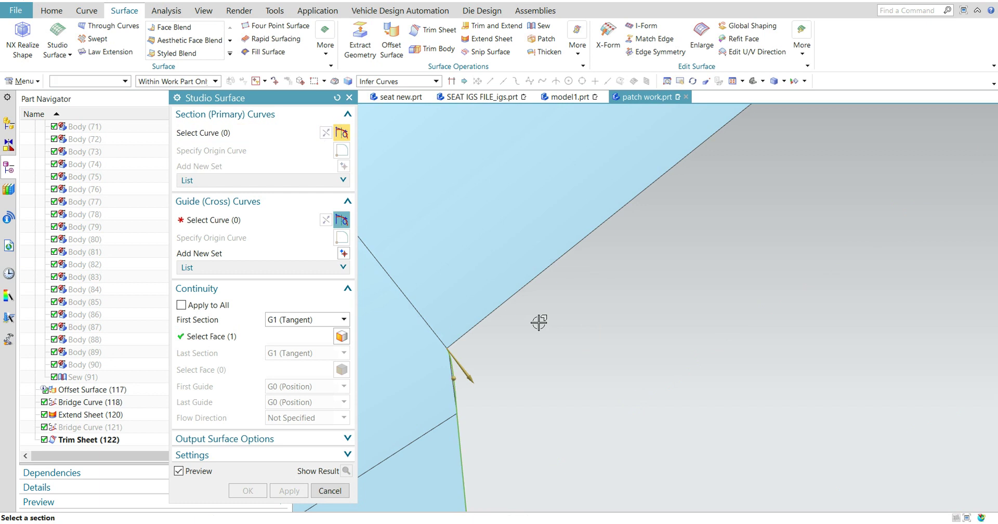
pyautogui.scroll(-2, 536, 322)
pyautogui.scroll(-2, 748, 310)
pyautogui.scroll(-2, 821, 283)
pyautogui.scroll(2, 778, 349)
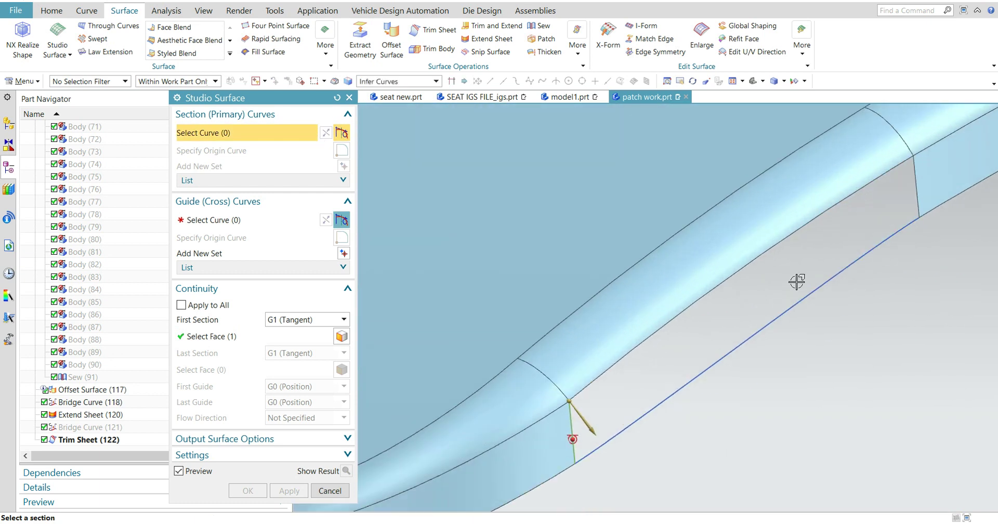
pyautogui.scroll(2, 797, 281)
pyautogui.scroll(2, 875, 216)
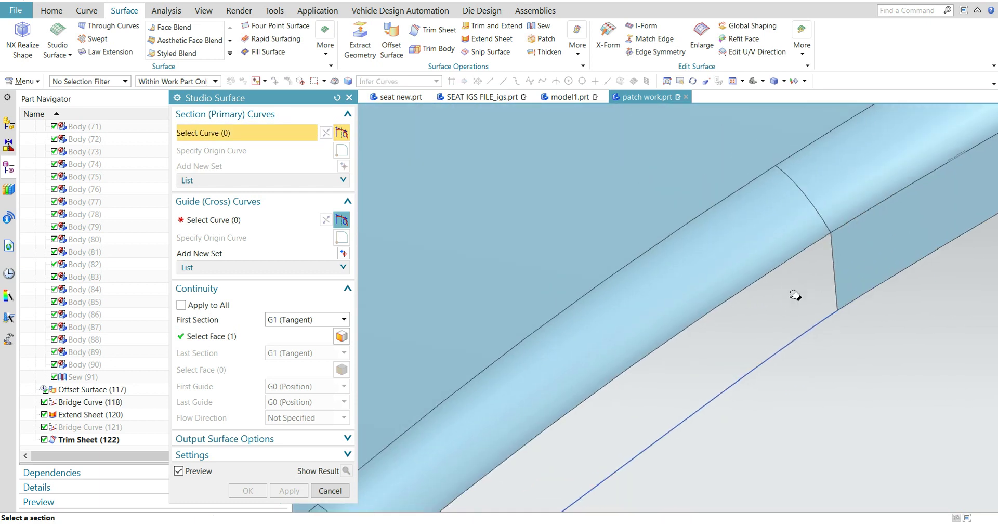
pyautogui.click(808, 258)
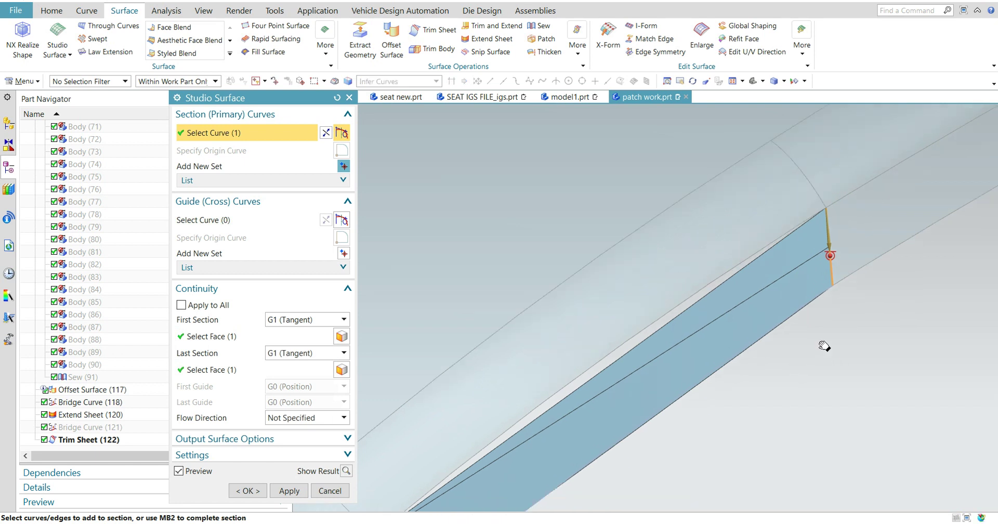
# Step: Add the top and lower edges as guides and create the studio surface patch
pyautogui.click(219, 220)
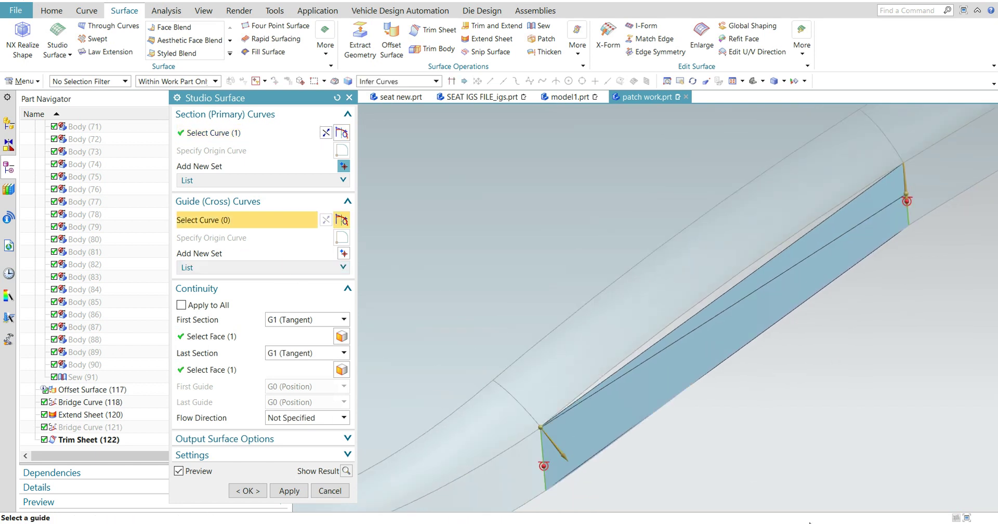
pyautogui.click(629, 321)
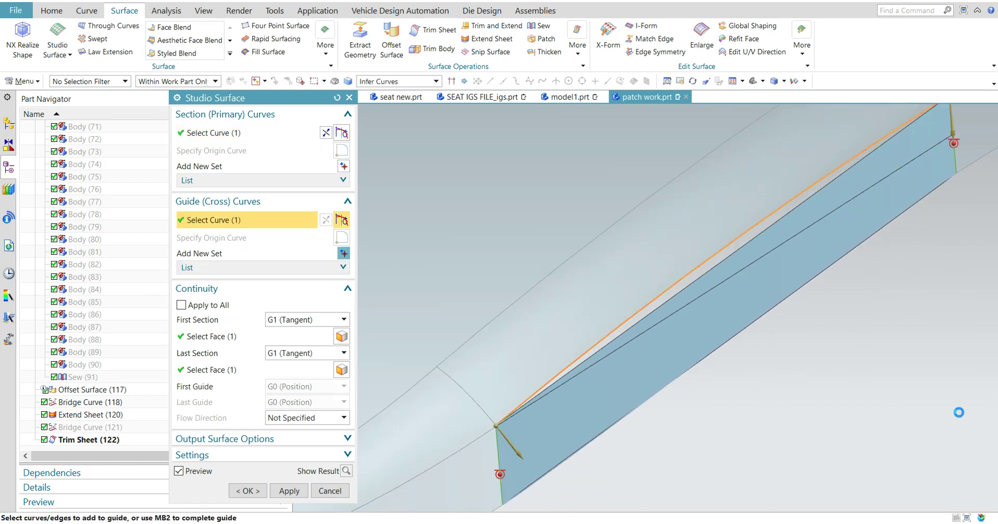
pyautogui.middleClick(767, 402)
pyautogui.moveTo(692, 360); pyautogui.dragTo(697, 362, button='middle')
pyautogui.click(702, 374)
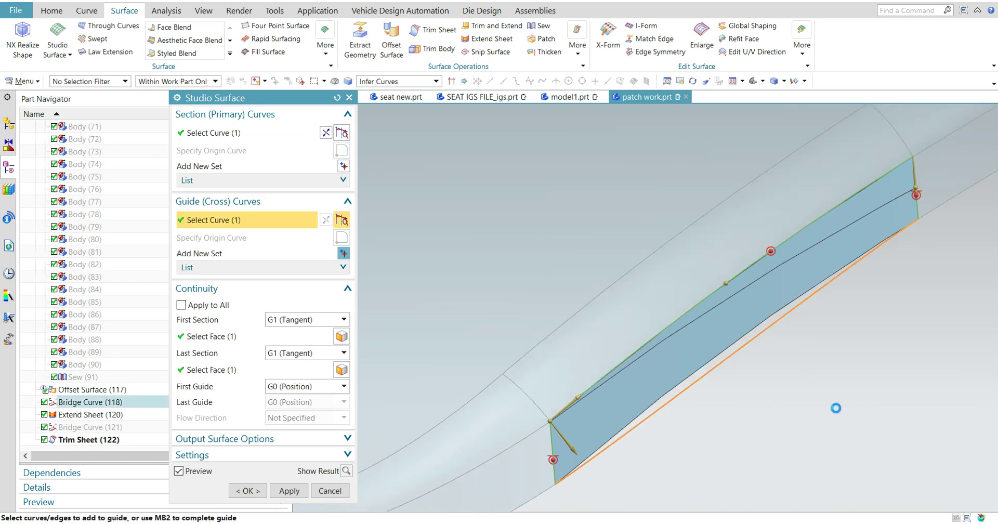
pyautogui.click(289, 491)
# Step: Orbit to inspect Studio Surface (123), then select and delete it
pyautogui.scroll(3, 835, 200)
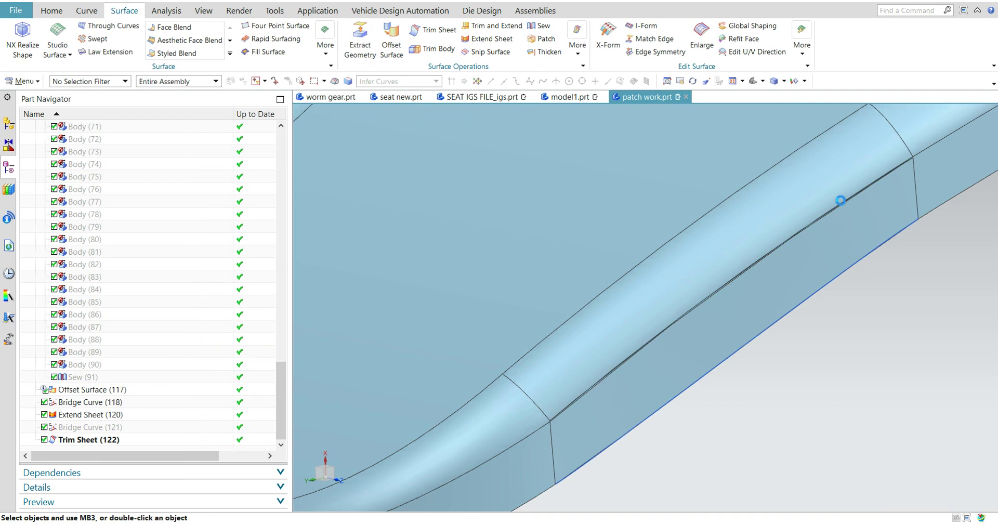
pyautogui.scroll(3, 830, 216)
pyautogui.scroll(3, 691, 309)
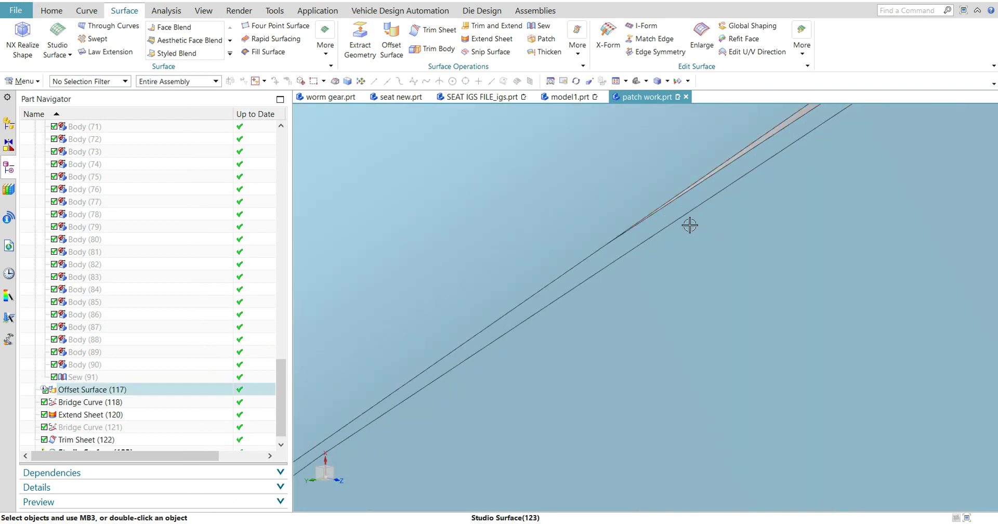
pyautogui.scroll(-3, 650, 238)
pyautogui.scroll(-3, 774, 252)
pyautogui.scroll(-2, 788, 301)
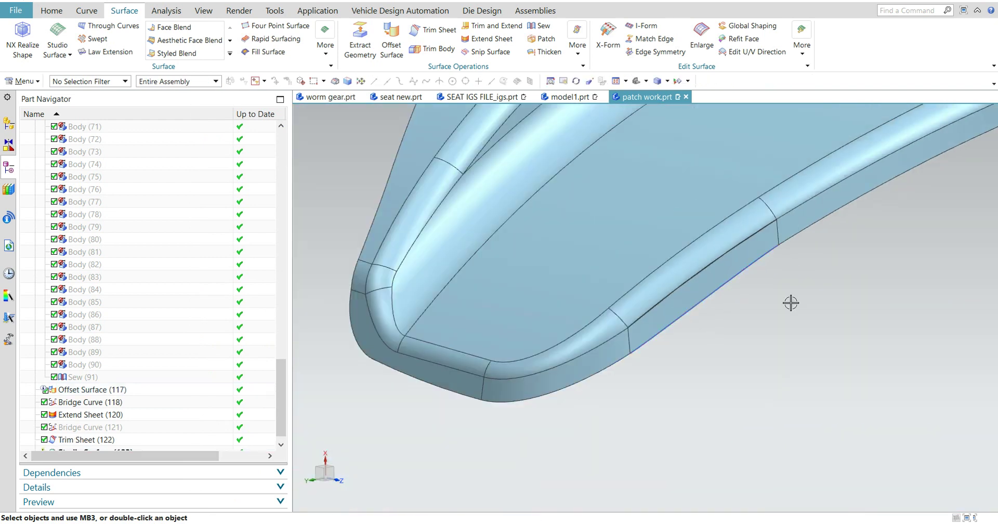
pyautogui.moveTo(789, 301)
pyautogui.mouseDown(button='middle')
pyautogui.moveTo(703, 350)
pyautogui.moveTo(706, 336)
pyautogui.mouseUp(button='middle')
pyautogui.scroll(2, 688, 305)
pyautogui.scroll(2, 613, 258)
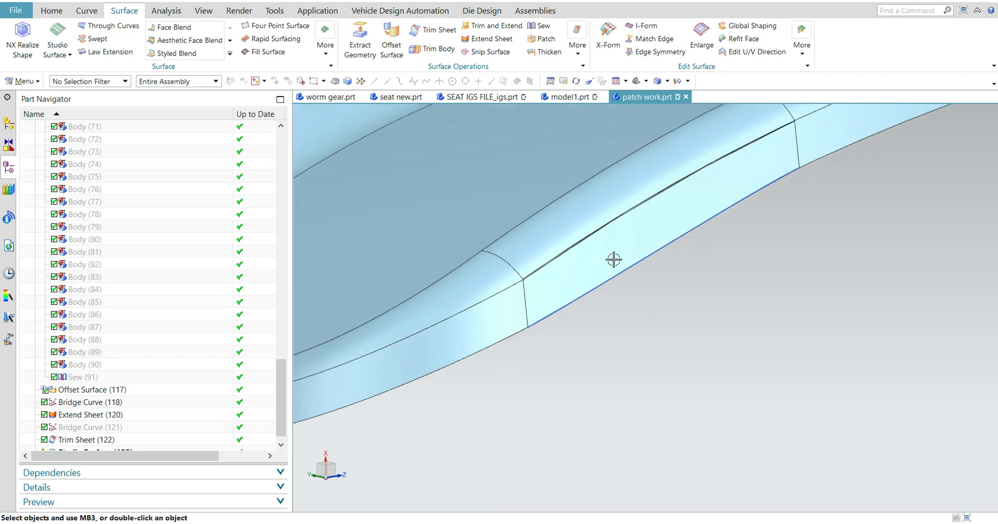
pyautogui.click(612, 258)
pyautogui.press('Delete')
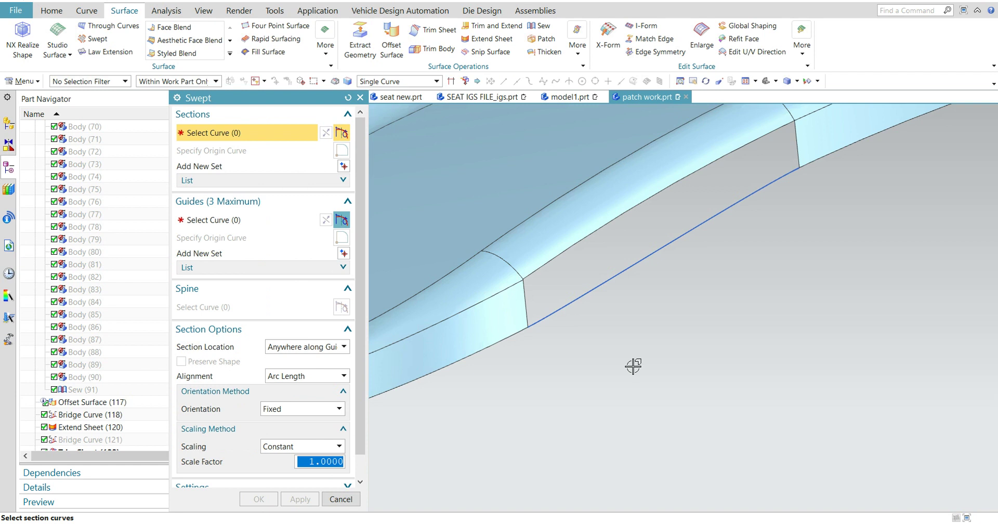
# Step: Set the sweep sections to the short gap-end edges, removing the mistakenly picked long edge
pyautogui.scroll(2, 642, 339)
pyautogui.scroll(2, 513, 289)
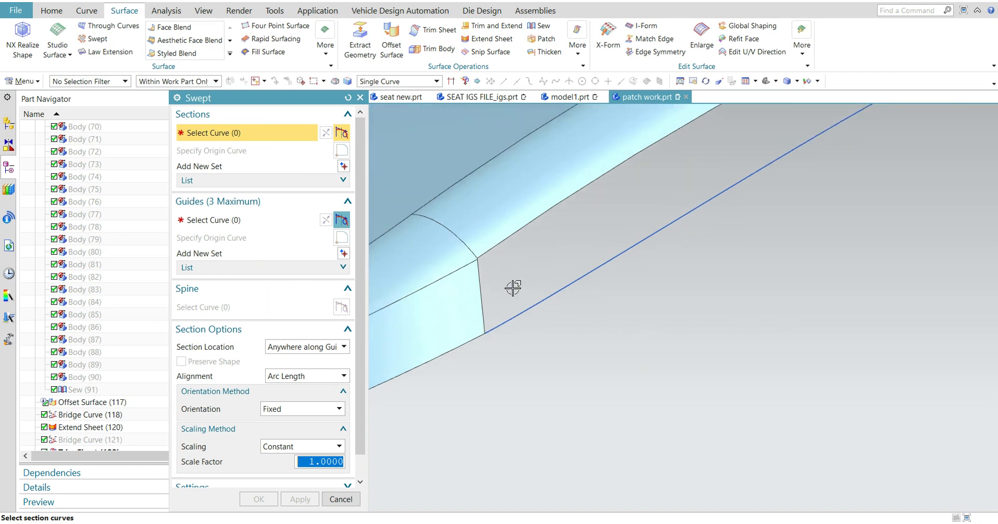
pyautogui.click(478, 290)
pyautogui.moveTo(508, 255); pyautogui.dragTo(621, 379, button='middle')
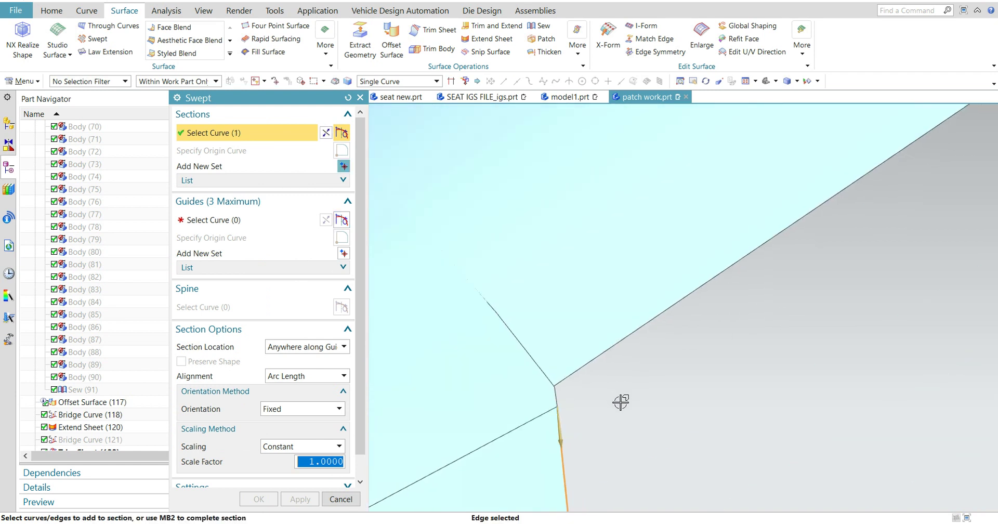
pyautogui.middleClick(672, 378)
pyautogui.scroll(-3, 672, 379)
pyautogui.scroll(-3, 639, 388)
pyautogui.scroll(-3, 733, 374)
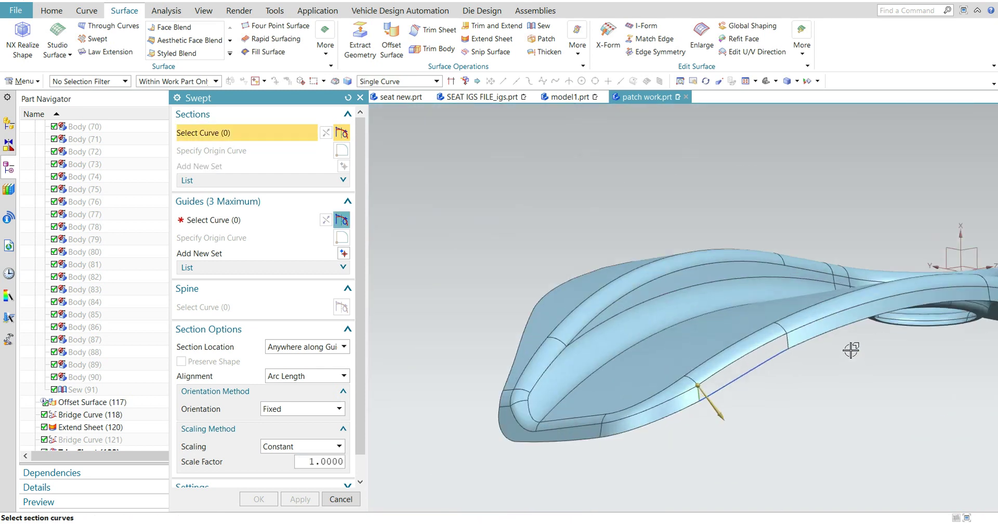
pyautogui.scroll(3, 850, 349)
pyautogui.scroll(3, 771, 309)
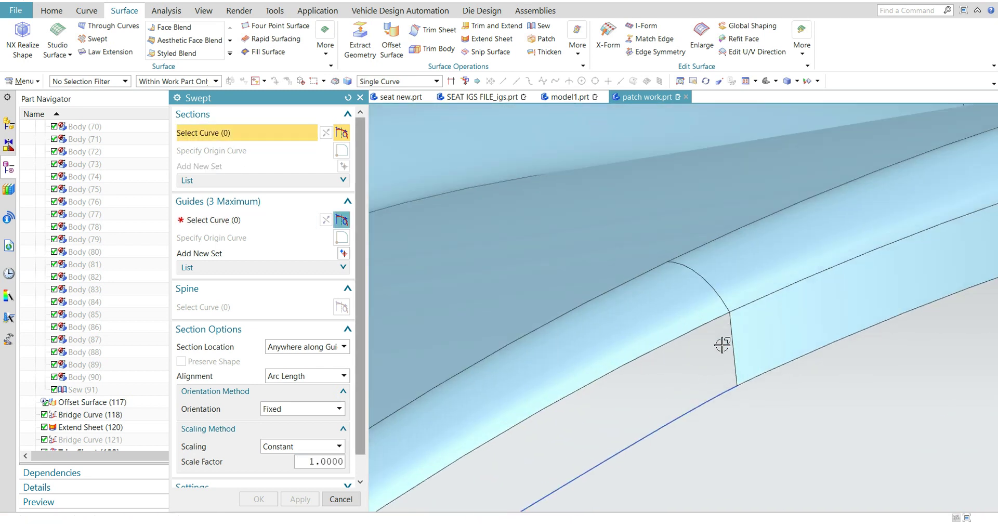
pyautogui.click(734, 331)
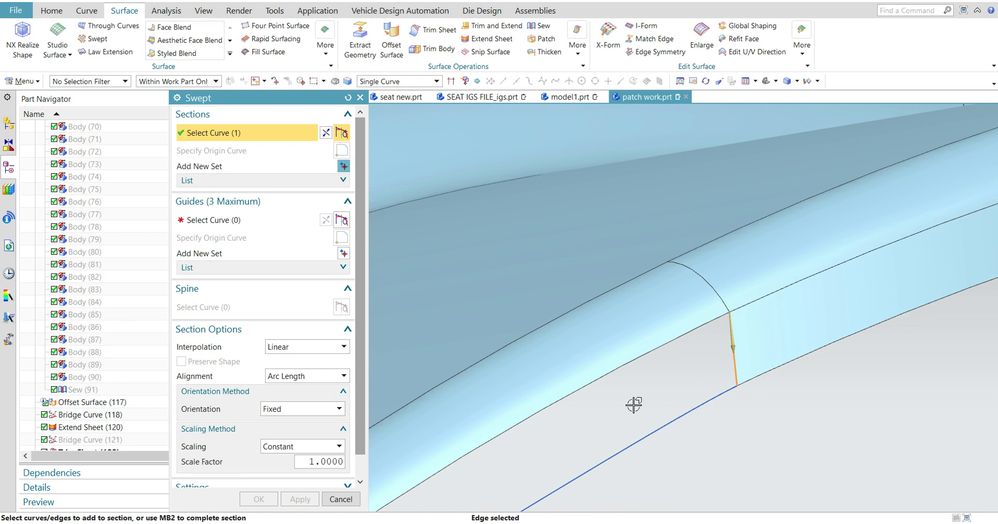
pyautogui.scroll(-3, 624, 409)
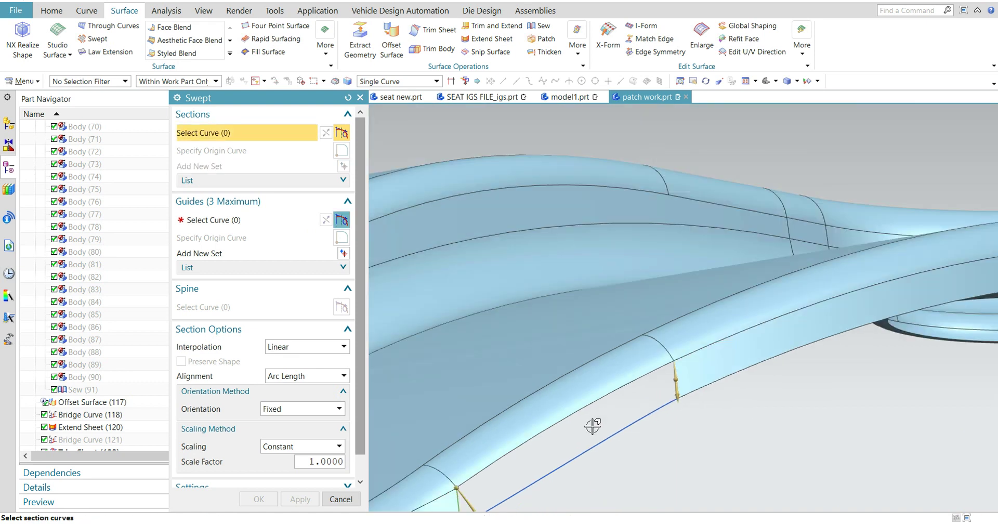
pyautogui.click(562, 422)
pyautogui.keyDown('shift'); pyautogui.moveTo(667, 453); pyautogui.dragTo(745, 397, button='middle'); pyautogui.keyUp('shift')
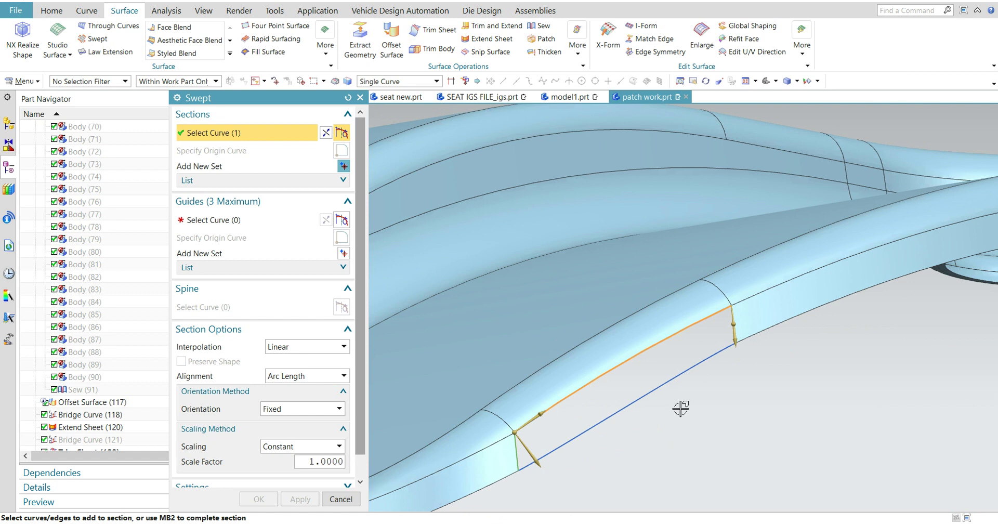
pyautogui.keyDown('shift'); pyautogui.click(642, 351); pyautogui.keyUp('shift')
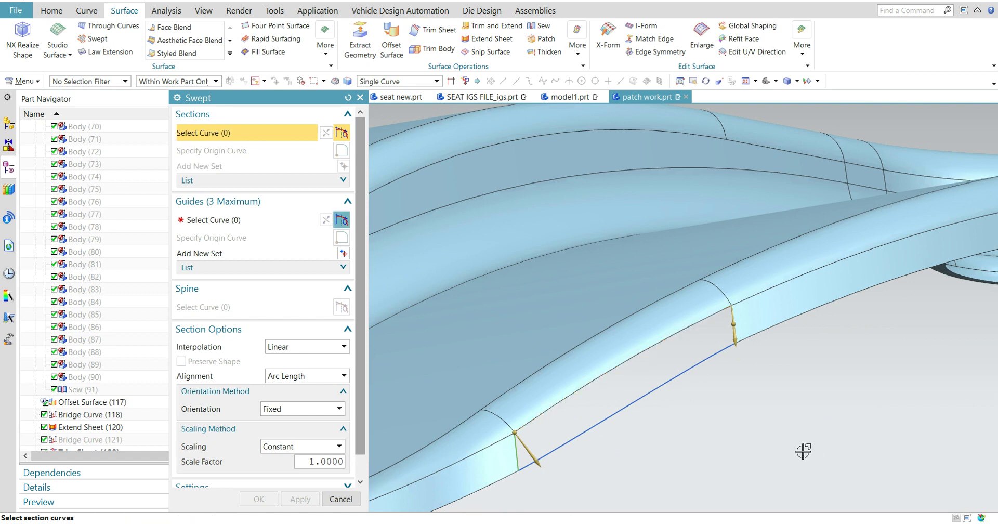
# Step: Use the upper and lower gap edges as guides and create the swept patch
pyautogui.click(230, 227)
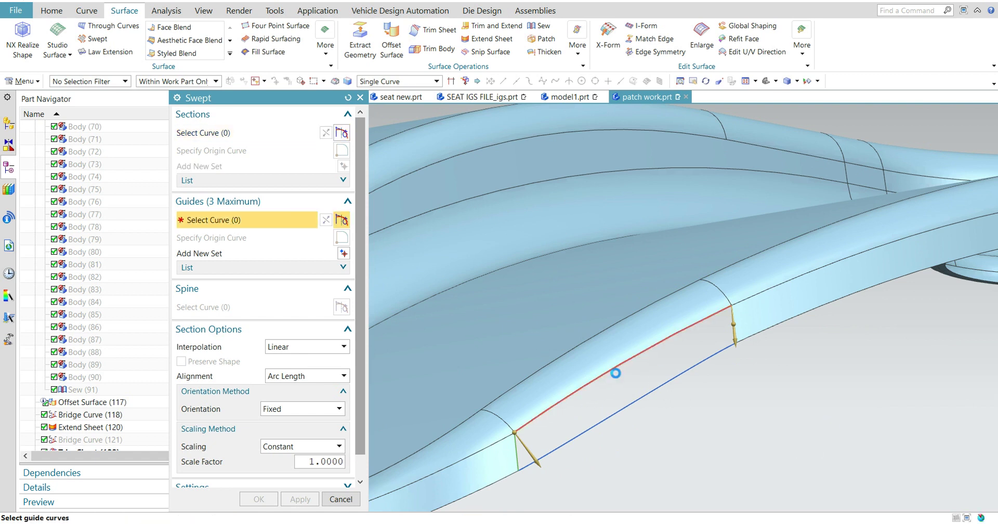
pyautogui.click(615, 373)
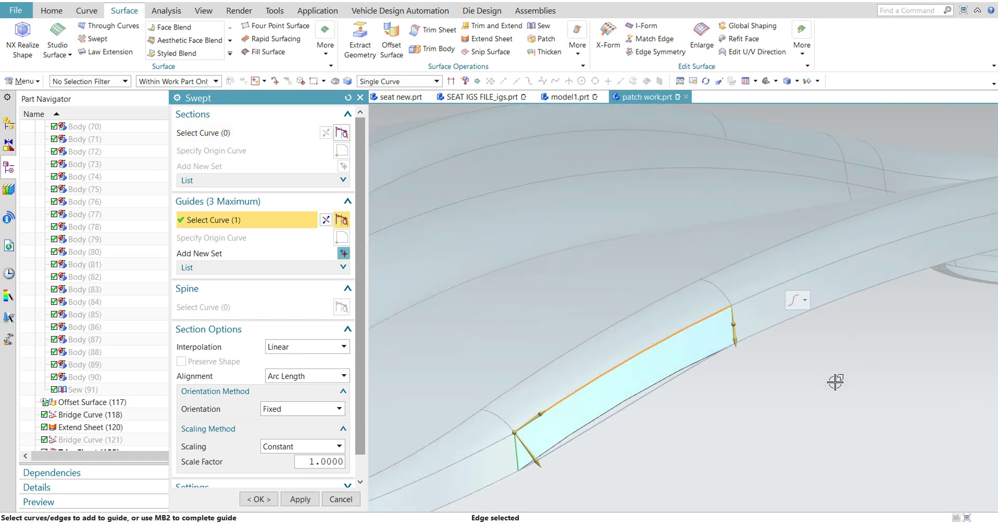
pyautogui.middleClick(709, 425)
pyautogui.click(617, 412)
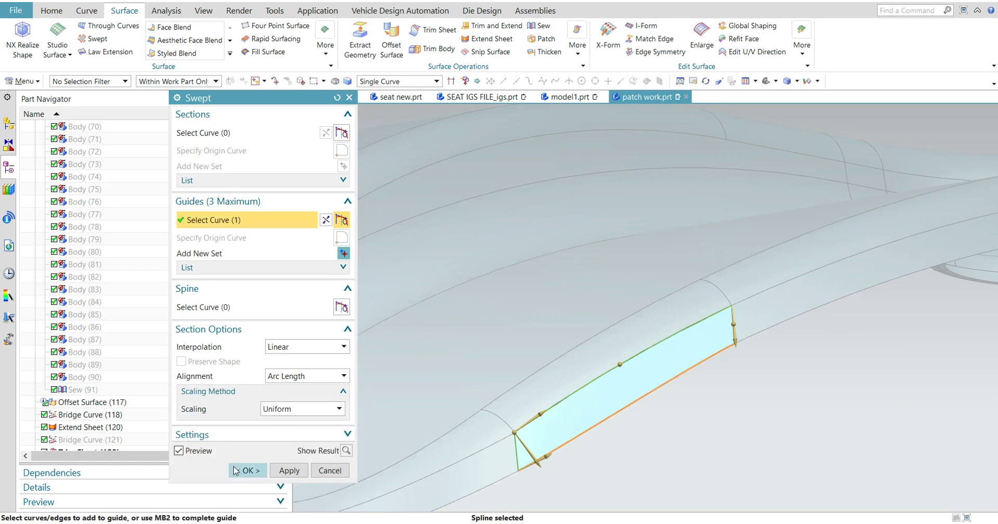
pyautogui.click(235, 470)
# Step: Sew the swept patch strip as target to the offset seat sheet as tool
pyautogui.scroll(5, 627, 349)
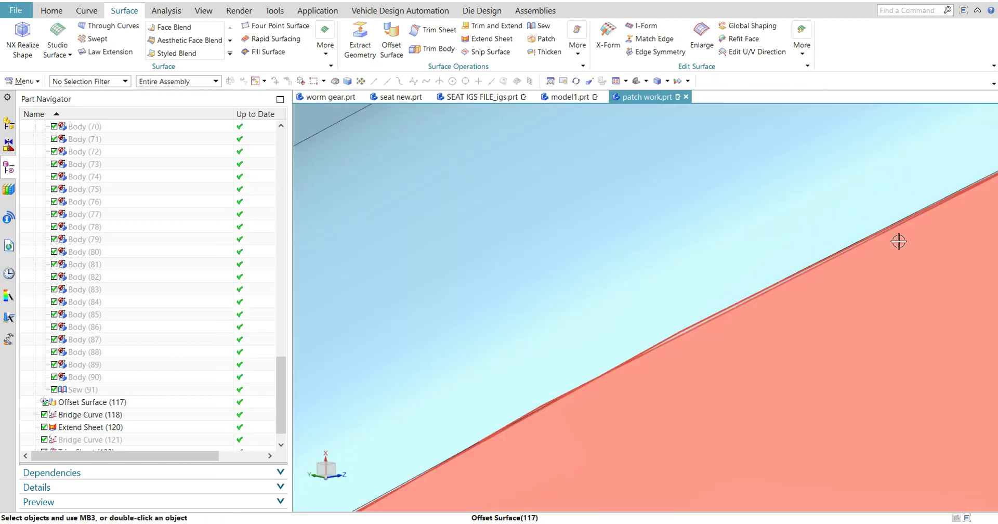
pyautogui.scroll(3, 878, 228)
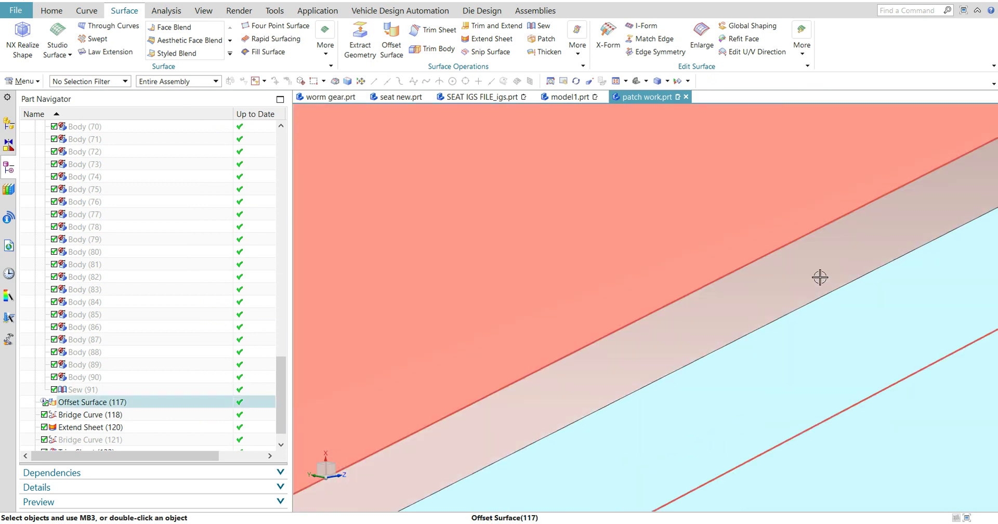
pyautogui.scroll(2, 815, 283)
pyautogui.scroll(-3, 810, 286)
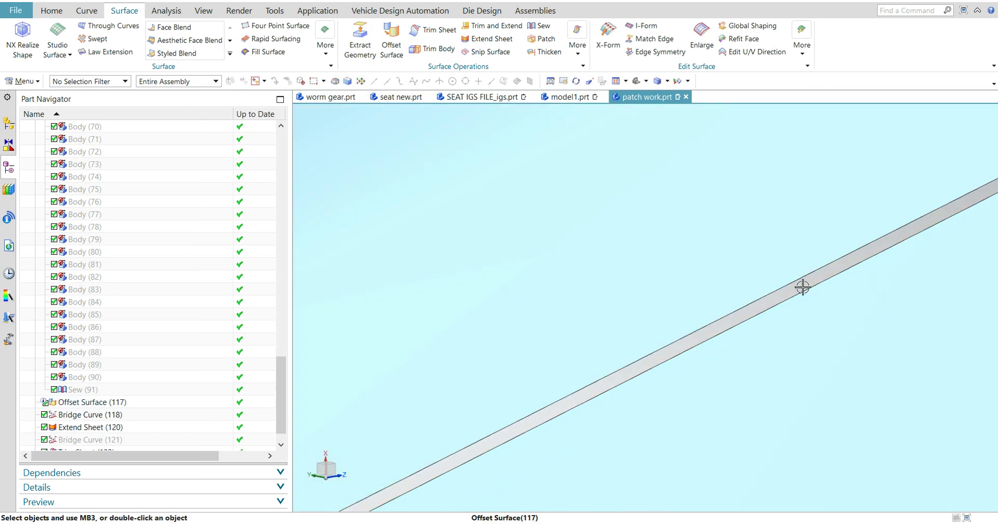
pyautogui.scroll(-5, 813, 312)
pyautogui.moveTo(804, 385); pyautogui.dragTo(794, 325, button='middle')
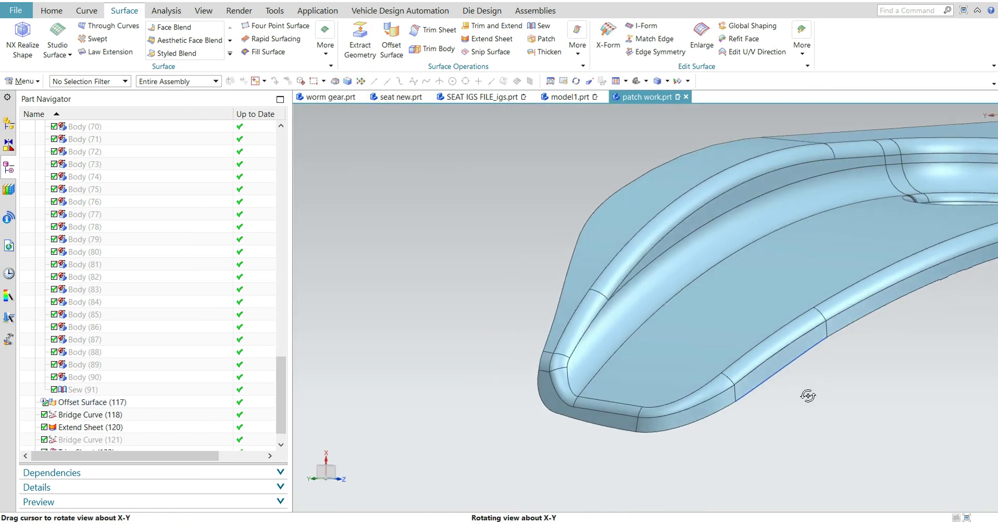
pyautogui.scroll(1, 811, 338)
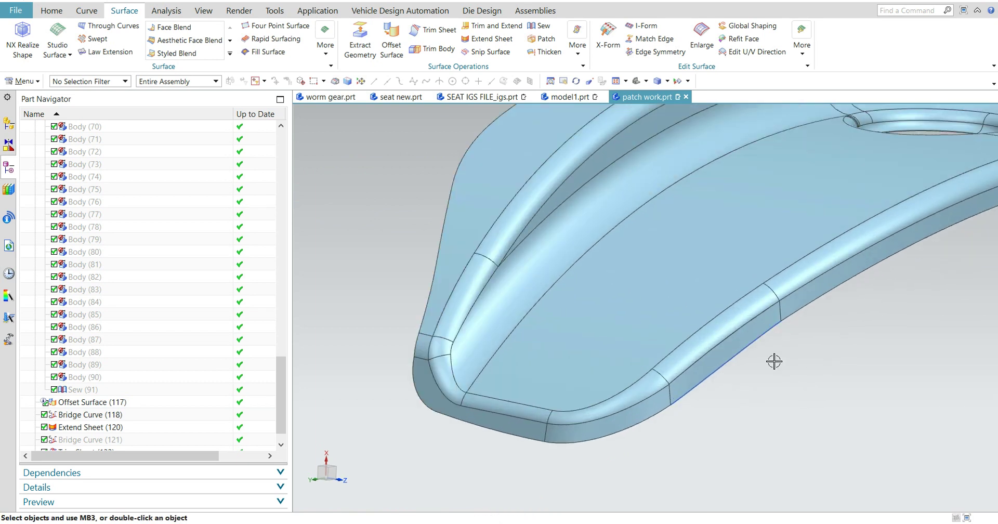
pyautogui.scroll(-1, 197, 377)
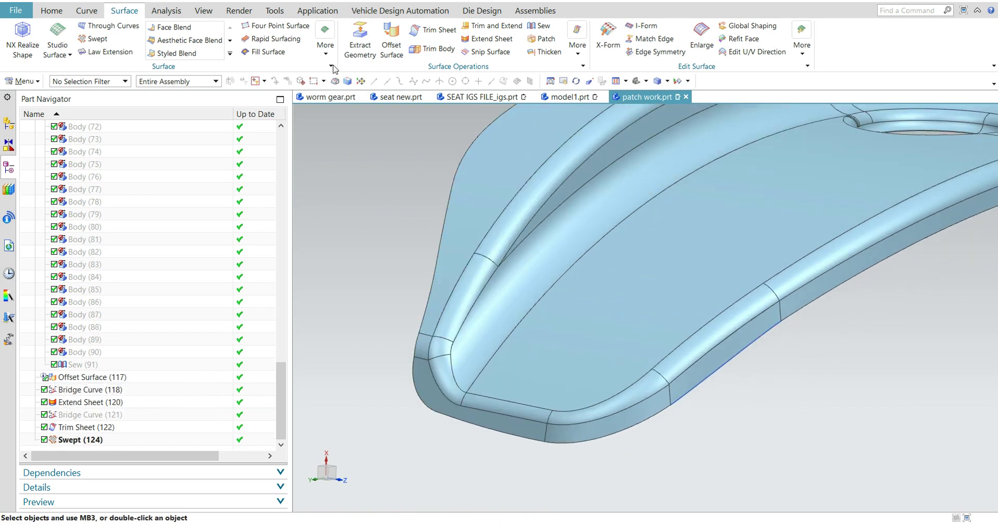
pyautogui.click(532, 29)
pyautogui.click(723, 352)
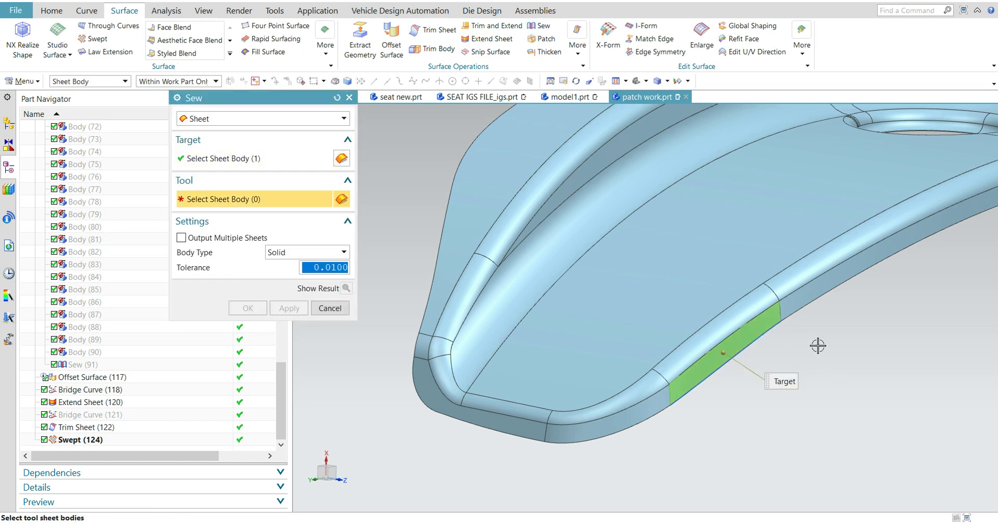
pyautogui.click(793, 279)
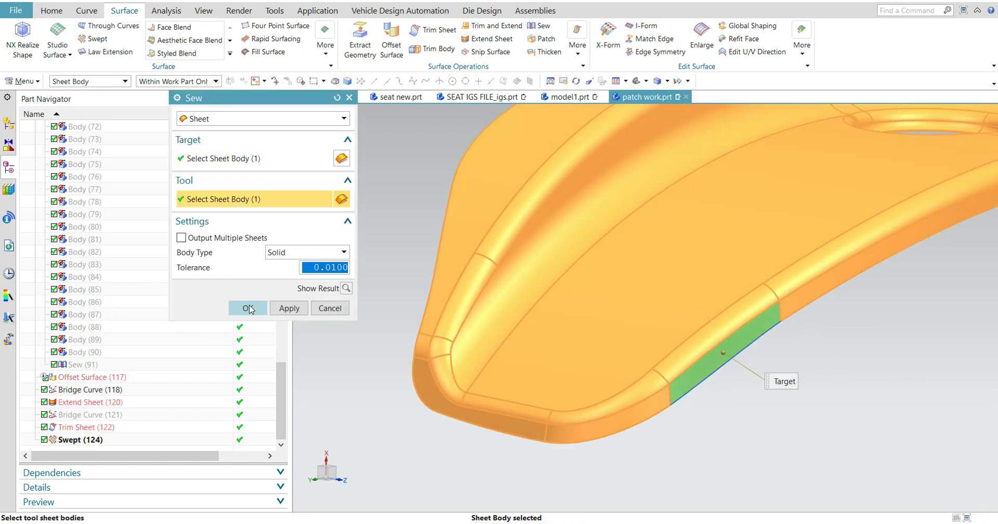
pyautogui.click(248, 308)
pyautogui.scroll(-5, 758, 408)
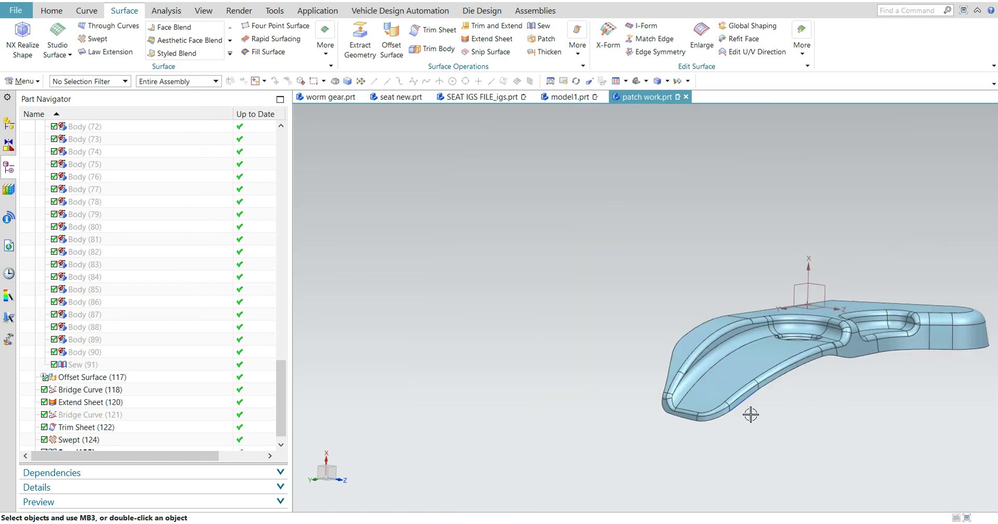
pyautogui.scroll(3, 759, 415)
pyautogui.scroll(2, 743, 390)
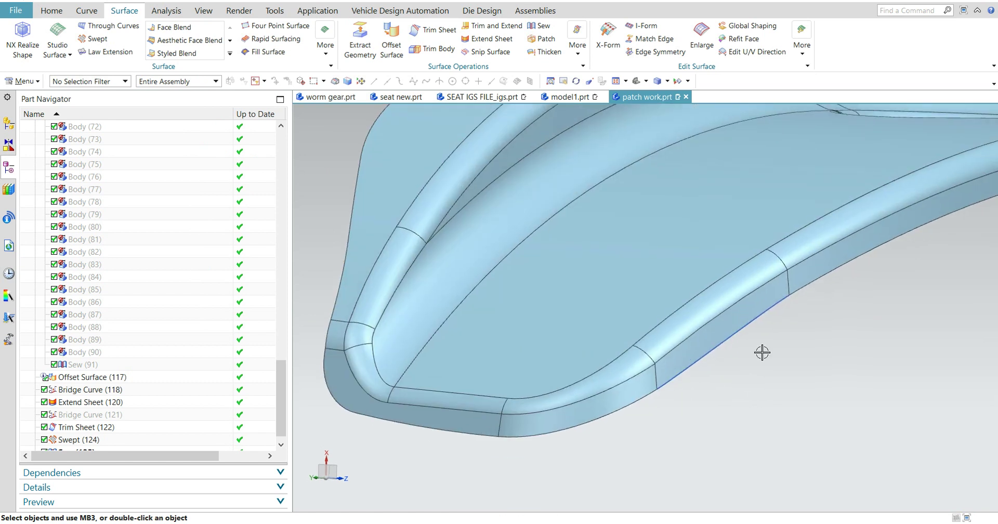
pyautogui.scroll(3, 769, 348)
pyautogui.scroll(-2, 773, 334)
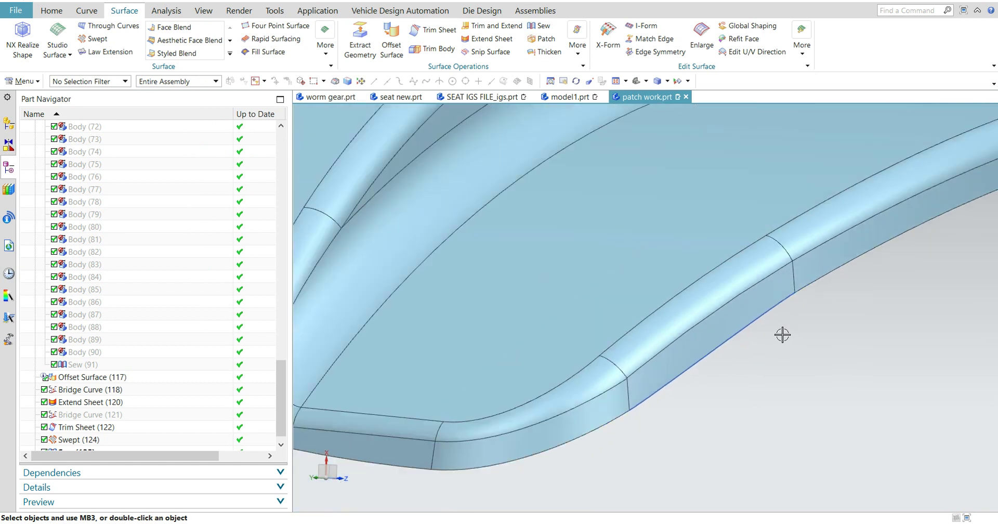
pyautogui.scroll(-2, 782, 334)
pyautogui.scroll(-1, 782, 363)
pyautogui.scroll(1, 685, 430)
pyautogui.scroll(1, 694, 403)
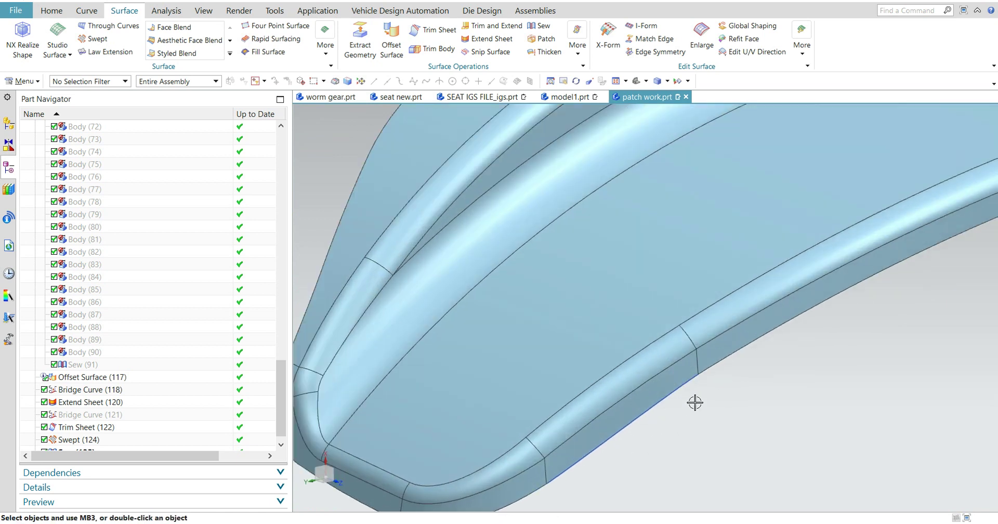
pyautogui.scroll(1, 730, 370)
pyautogui.scroll(2, 748, 278)
pyautogui.scroll(2, 780, 311)
pyautogui.scroll(1, 802, 335)
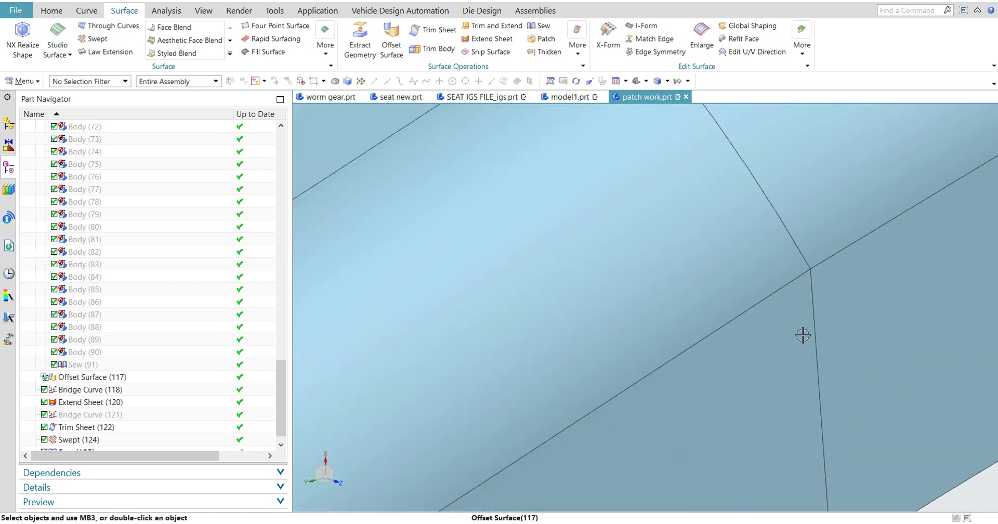
pyautogui.scroll(1, 786, 252)
pyautogui.scroll(1, 754, 281)
pyautogui.scroll(-3, 748, 333)
pyautogui.moveTo(696, 446); pyautogui.dragTo(697, 440, button='middle')
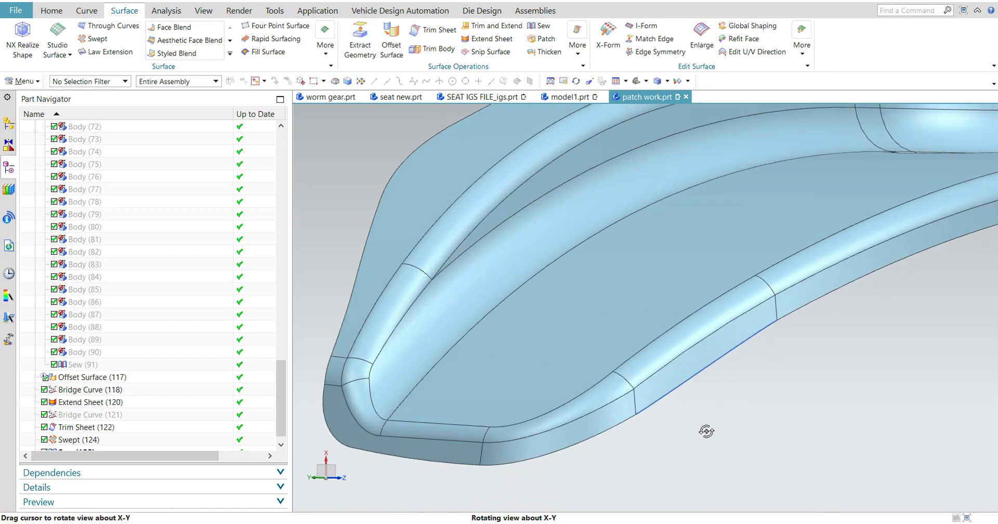
pyautogui.scroll(-3, 697, 440)
pyautogui.scroll(-2, 726, 414)
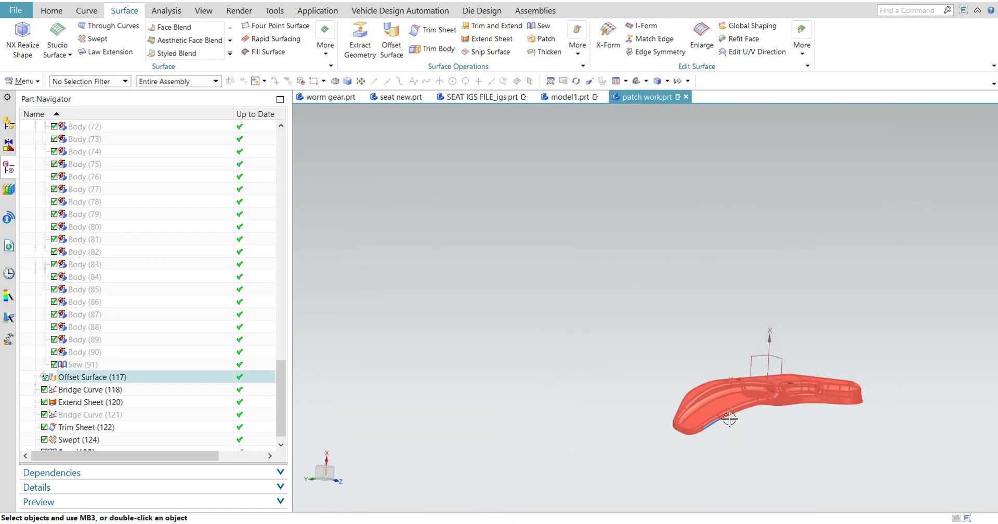
pyautogui.moveTo(726, 414); pyautogui.dragTo(724, 459, button='middle')
pyautogui.scroll(2, 709, 445)
pyautogui.scroll(2, 650, 390)
pyautogui.scroll(2, 648, 388)
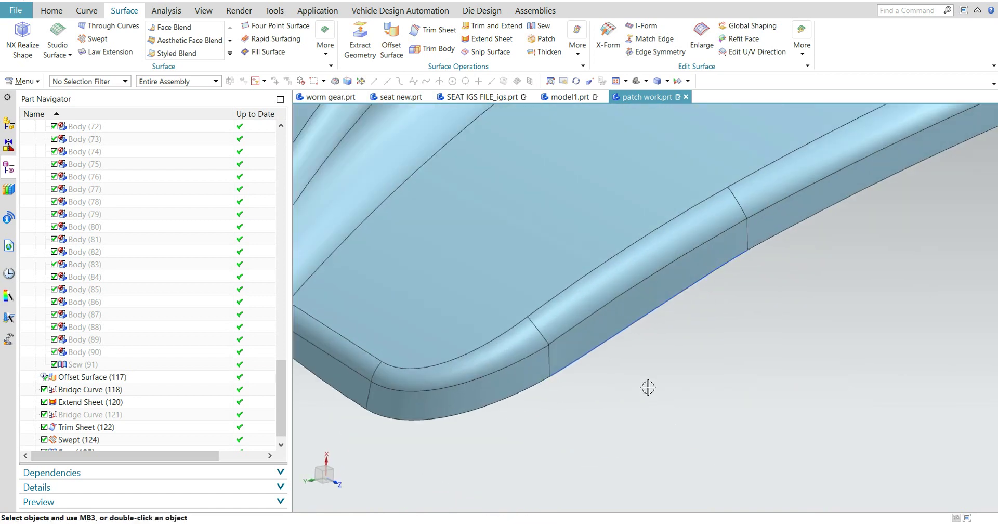
pyautogui.scroll(2, 500, 325)
pyautogui.scroll(2, 623, 383)
pyautogui.scroll(2, 583, 356)
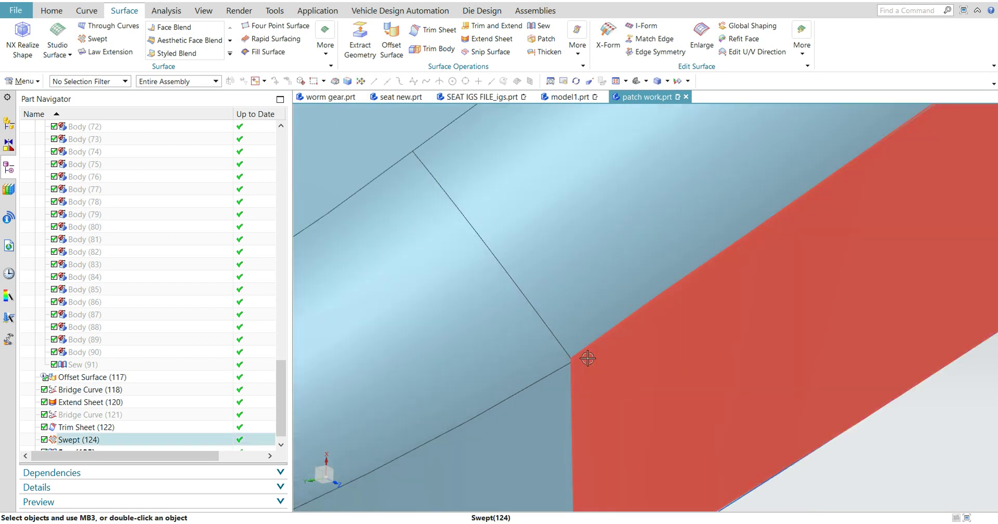
pyautogui.keyDown('shift'); pyautogui.moveTo(552, 445); pyautogui.dragTo(572, 402, button='middle'); pyautogui.keyUp('shift')
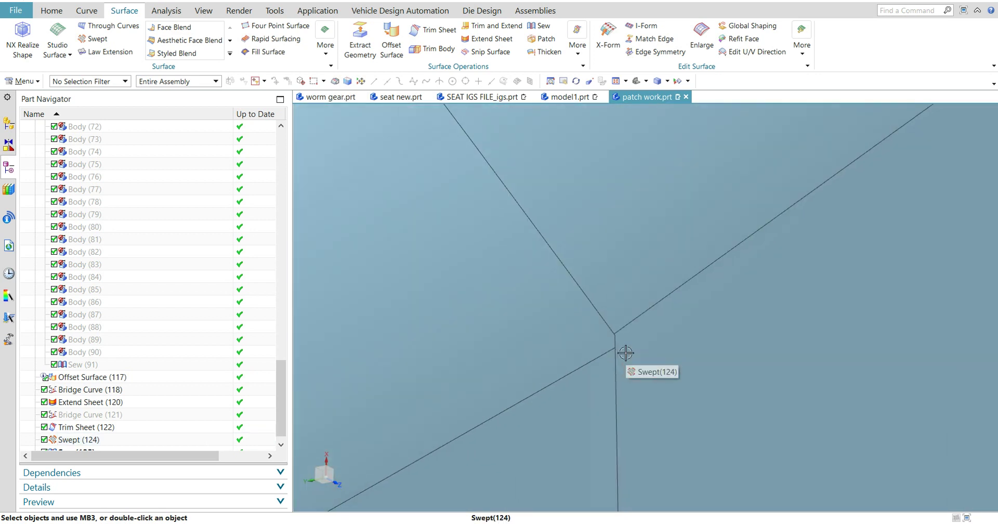
pyautogui.scroll(-3, 615, 361)
pyautogui.scroll(-3, 618, 374)
pyautogui.scroll(-2, 630, 414)
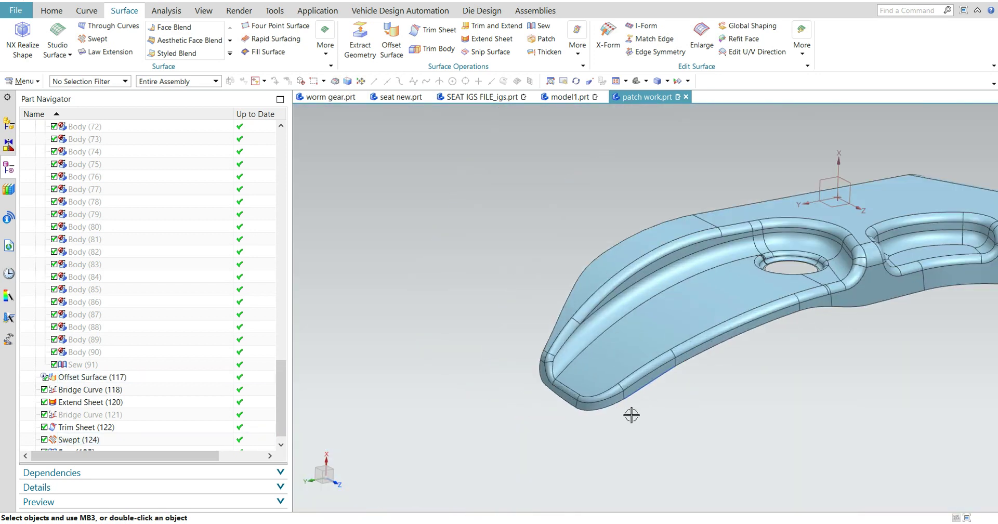